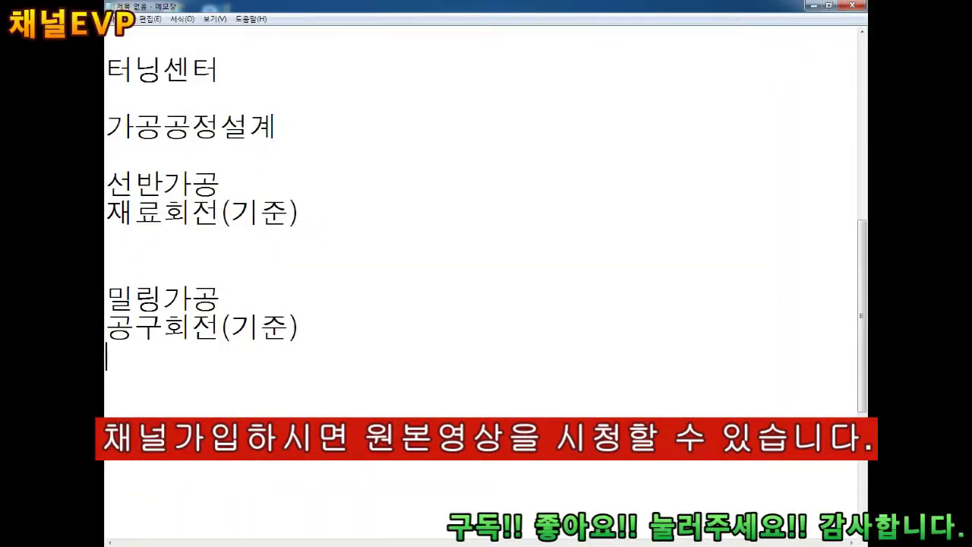
# Insert the line 'NC프로그램 작성 방식이 다르다' above the 밀링가공 entry.
pyautogui.click(106, 270)
pyautogui.press('Return')
pyautogui.write('NC프로그램 작성 방식')
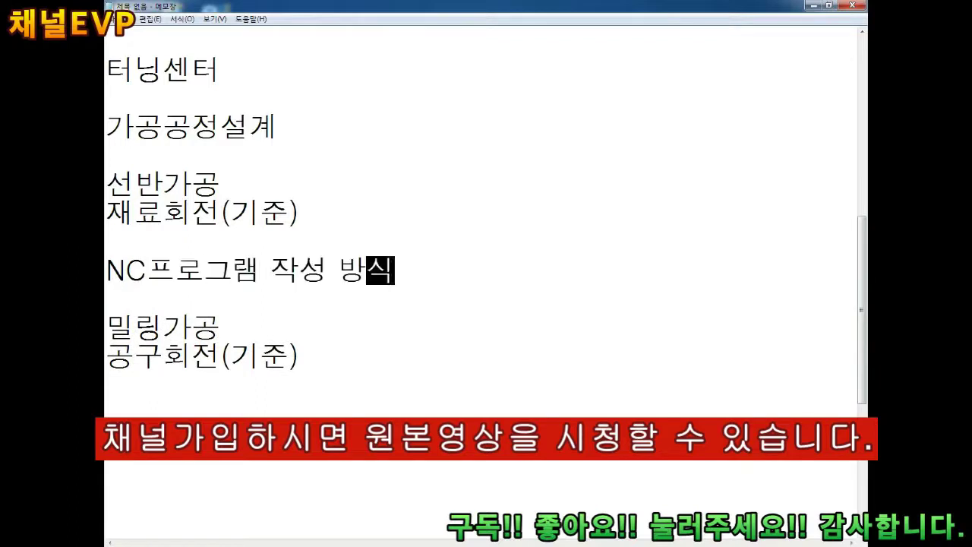
pyautogui.write('이 다르다')
# Append '(4축)' to the top heading so it reads '터닝센터(4축)'.
pyautogui.click(150, 474)
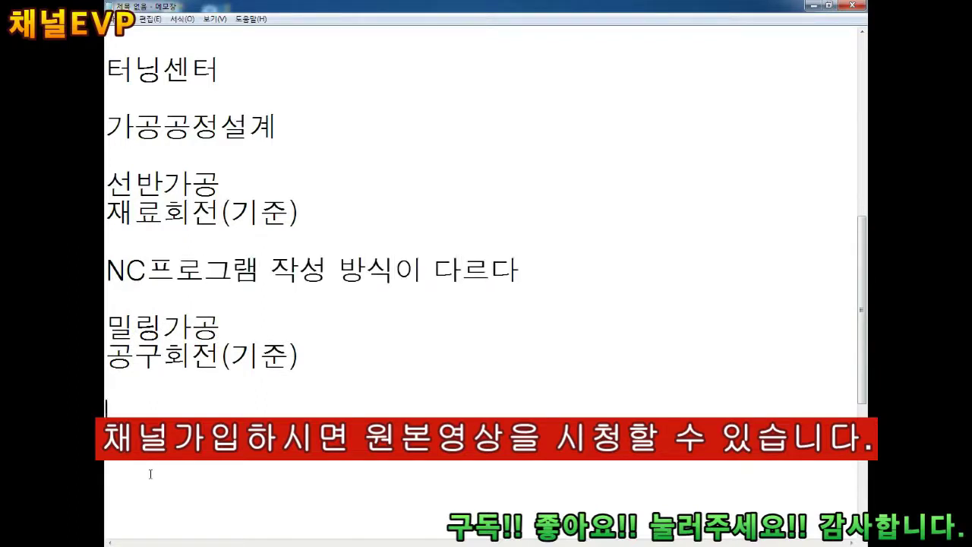
pyautogui.click(303, 350)
pyautogui.moveTo(293, 349); pyautogui.dragTo(114, 266)
pyautogui.click(228, 65)
pyautogui.write('(4축)')
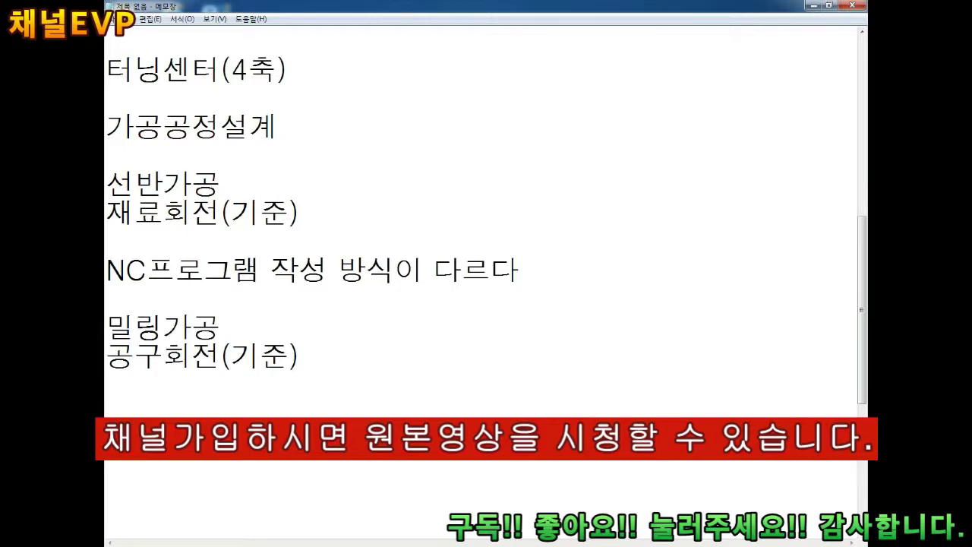
pyautogui.scroll(-1, 486, 218)
# Add a dashed separator below 공구회전(기준) and a '선반의 정의' heading.
pyautogui.click(108, 356)
pyautogui.write('----------------------------')
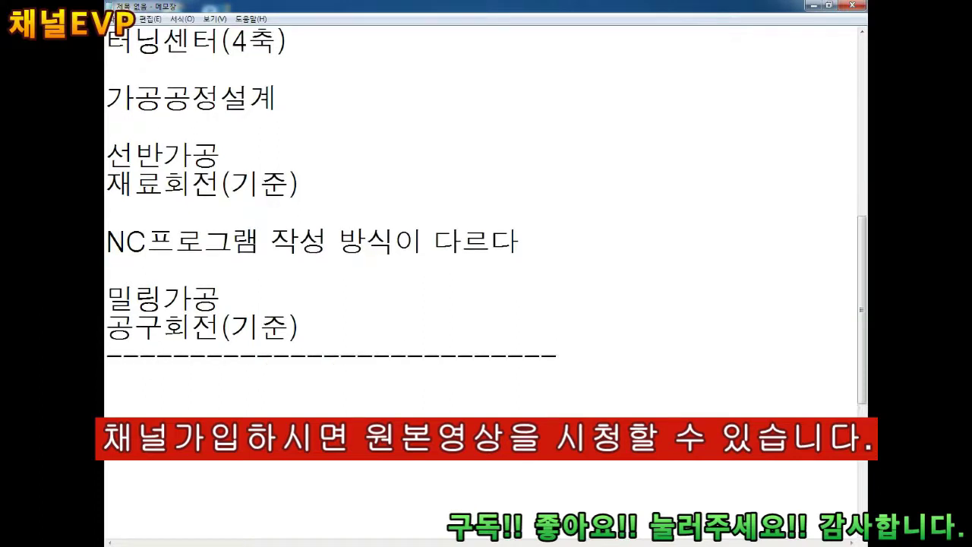
pyautogui.press('Return')
pyautogui.write('선반의 정의')
pyautogui.press('Return')
# Write the lathe definition and the note that adding a computer makes a CNC lathe.
pyautogui.write('재료는 원통형')
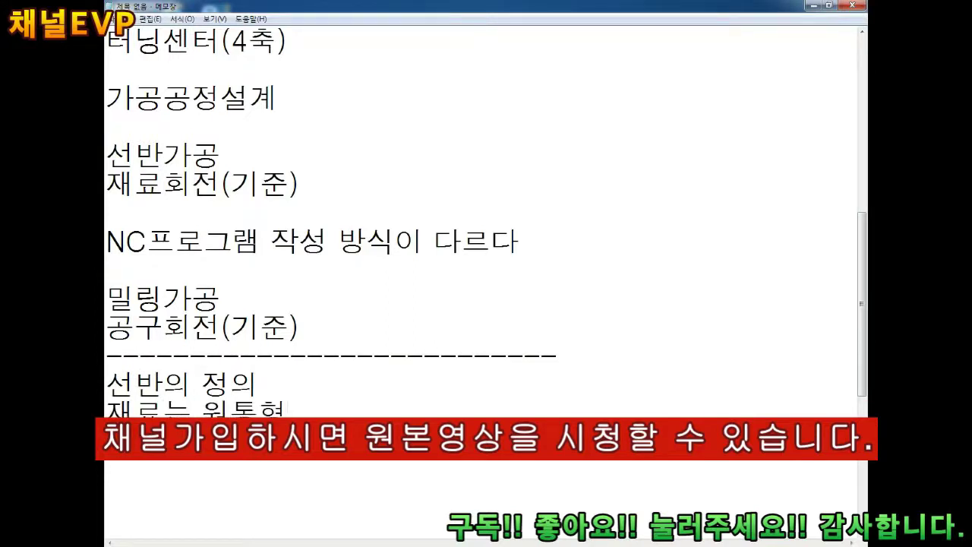
pyautogui.write('상을 사용하고, 재료회전')
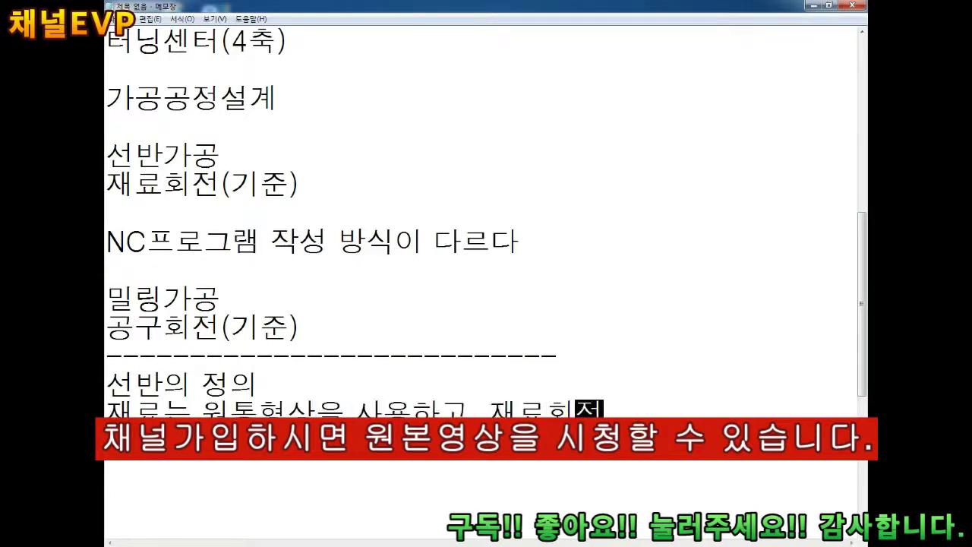
pyautogui.write('을 한')
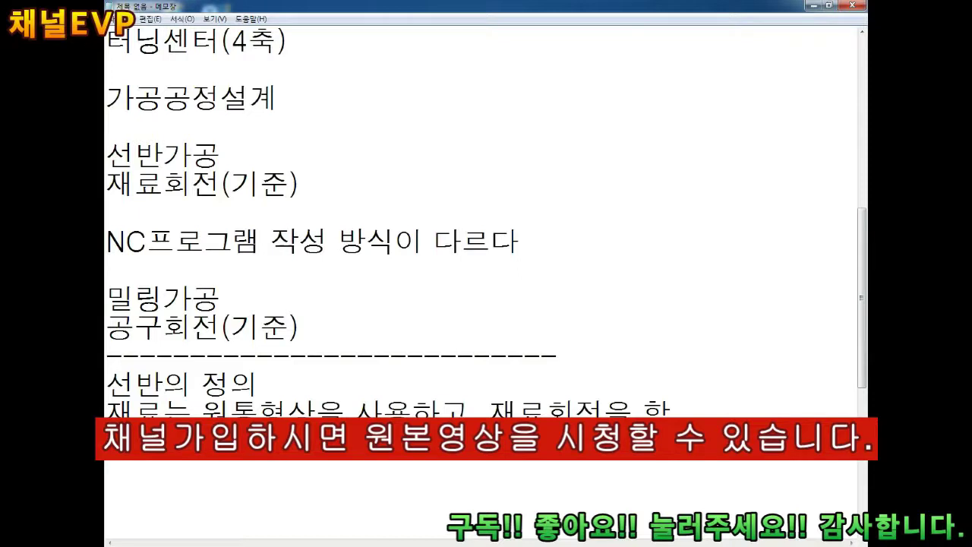
pyautogui.write('. 공구는 고정인 상태에서 2축(X-Z)으로 각각 이동을 하면서 절삭')
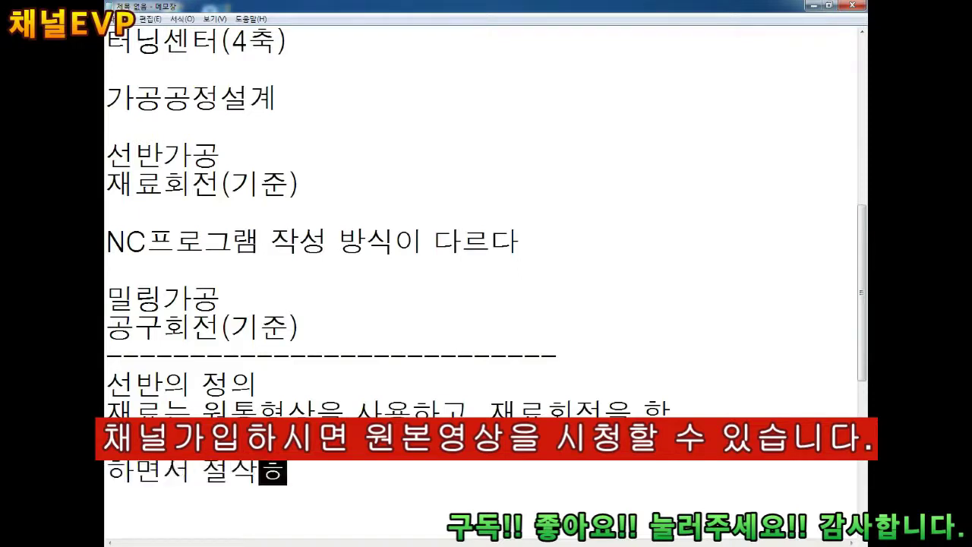
pyautogui.write('하는 기계')
pyautogui.scroll(-1, 232, 70)
pyautogui.write('컴퓨터')
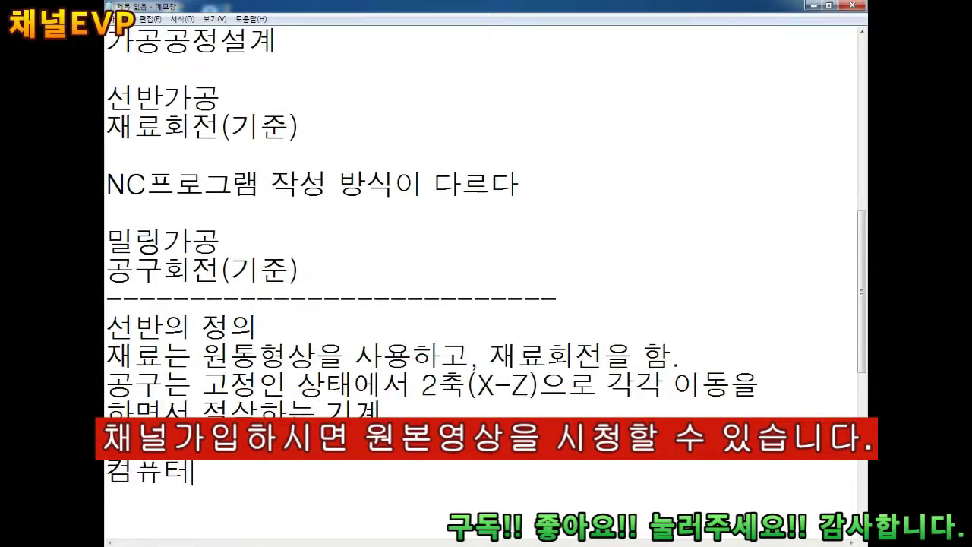
pyautogui.write('가 부작이드 되면 -> CTNC선반이 된')
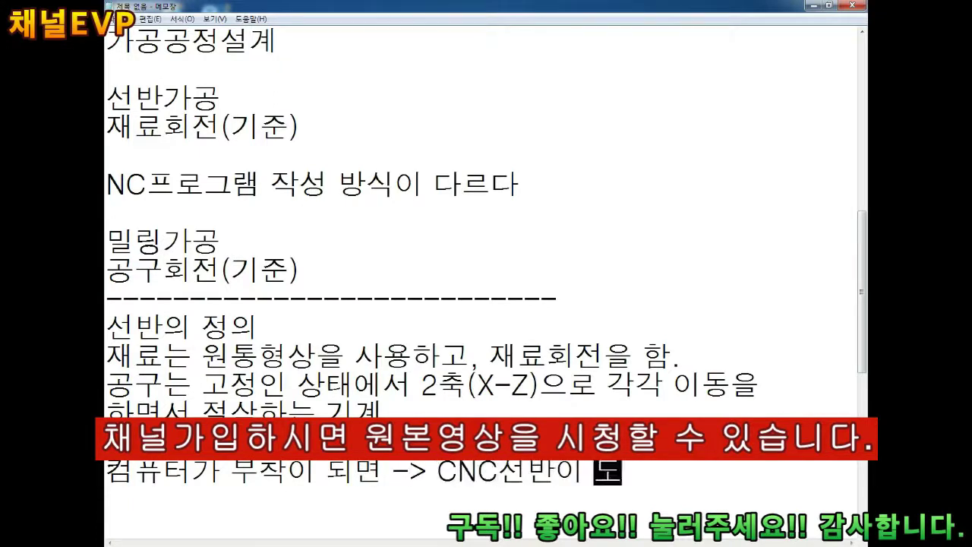
pyautogui.write('다.')
pyautogui.scroll(-2, 231, 70)
pyautogui.press('Return')
pyautogui.press('Return')
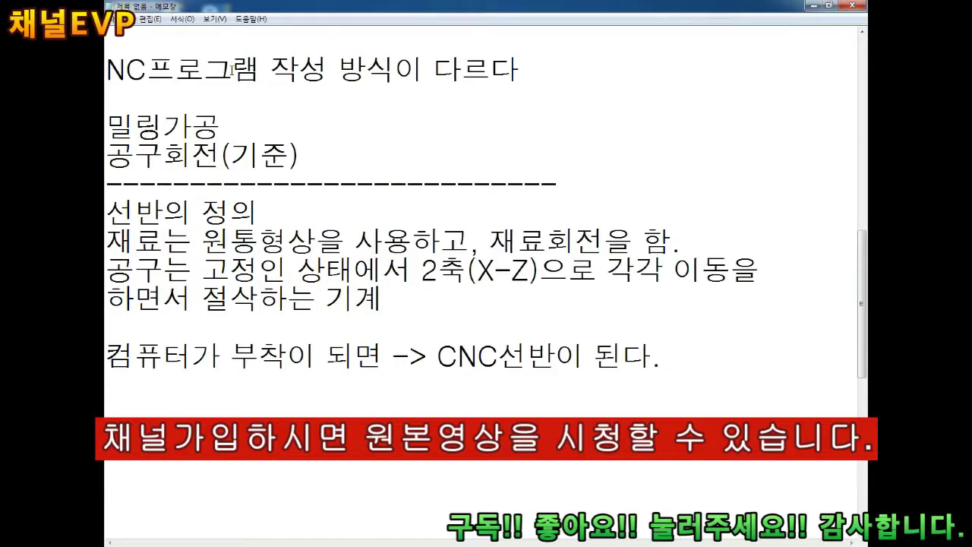
# Add the line 'NC언어(C언어) -> NC프로그램'.
pyautogui.press('Up')
pyautogui.press('Up')
pyautogui.write('NC언어(C언어)')
pyautogui.press('Return')
pyautogui.press('Return')
pyautogui.press('Return')
pyautogui.press('BackSpace')
pyautogui.press('BackSpace')
pyautogui.press('BackSpace')
pyautogui.write('-> NC프로그램')
pyautogui.press('Return')
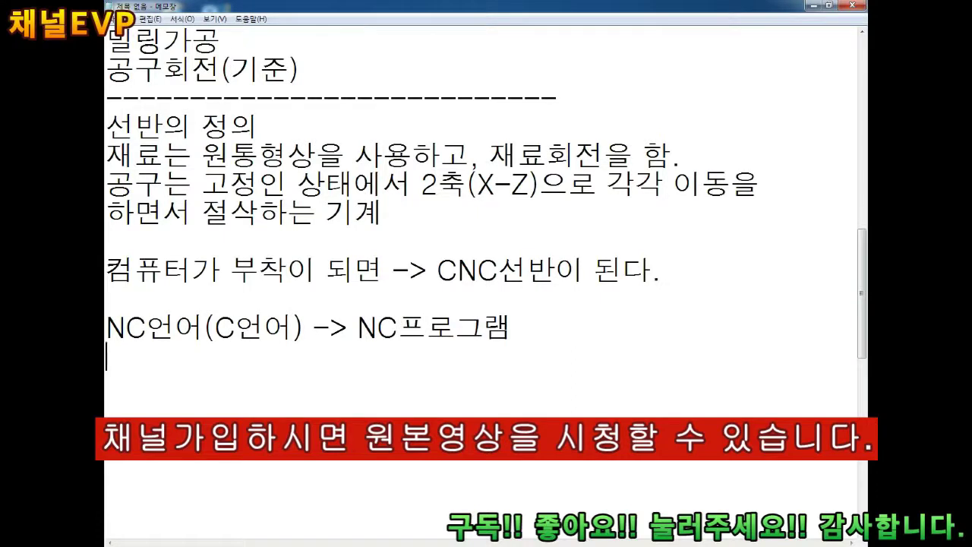
# Add 'CNC선반은 NC프로그램(NC언어)이 필요하다.' followed by a long dashed separator.
pyautogui.press('Return')
pyautogui.write('CNC선반')
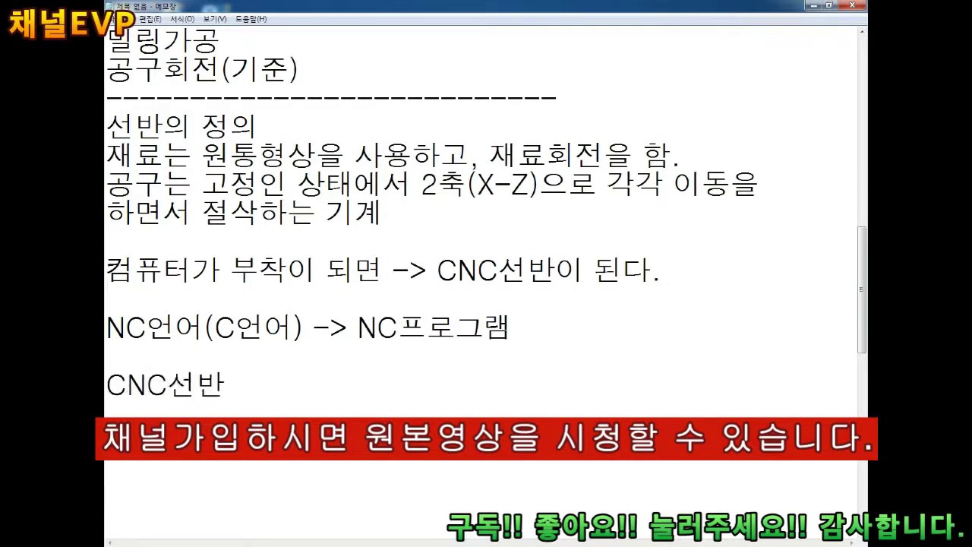
pyautogui.write('은 NC프로그램(N')
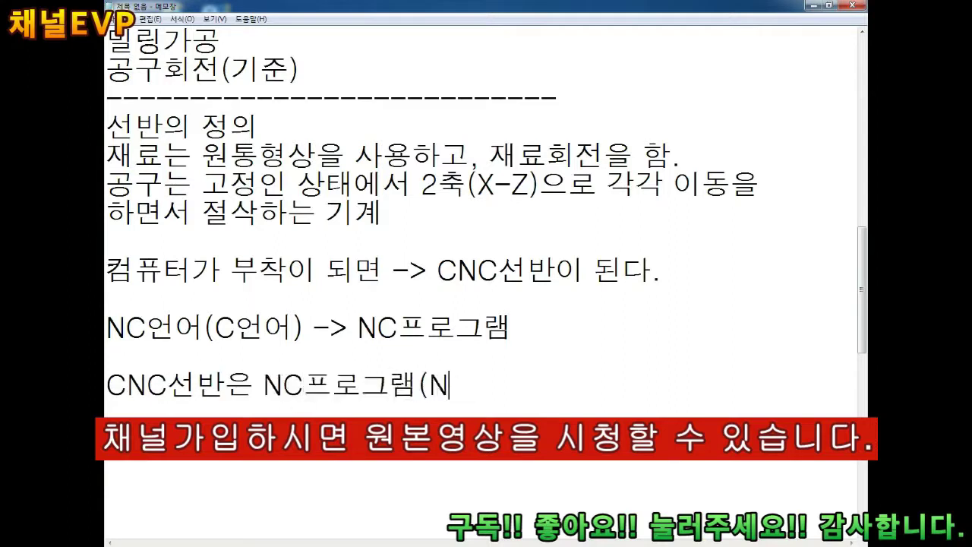
pyautogui.write('C언어)이 필요하다.')
pyautogui.press('Return')
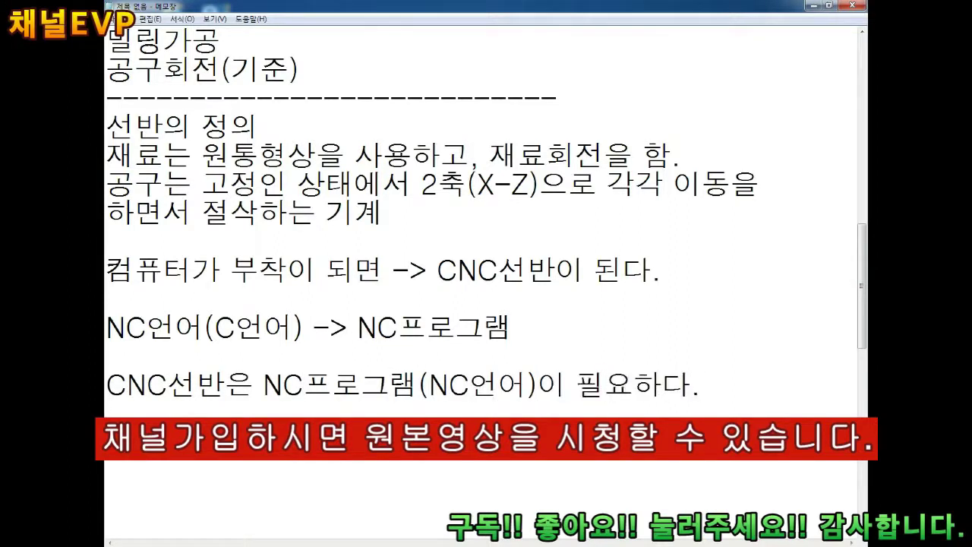
pyautogui.write('---------------------------------------------')
pyautogui.press('Return')
pyautogui.press('Return')
pyautogui.press('Return')
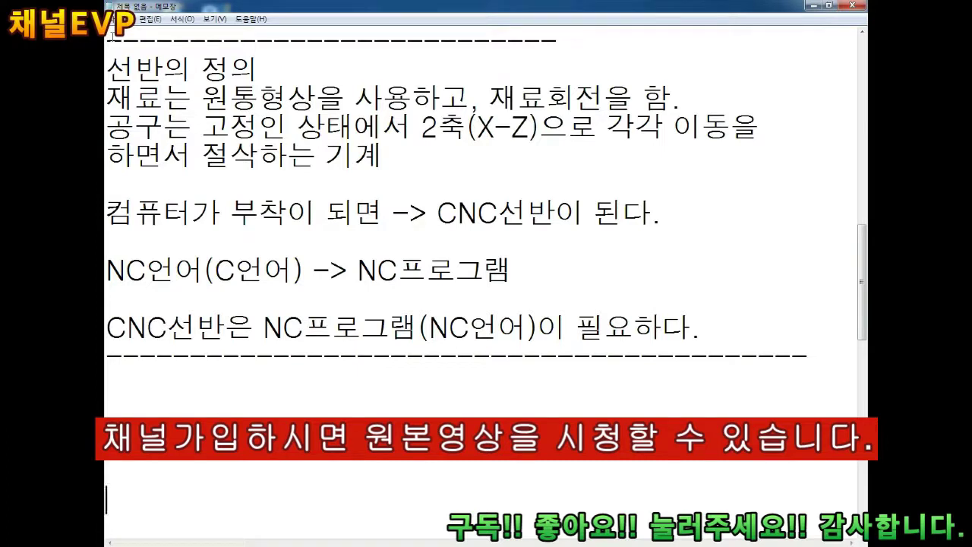
pyautogui.press('BackSpace')
pyautogui.press('BackSpace')
pyautogui.press('BackSpace')
# List the NC word notes '알파벳 + 숫자' and '3~4개 조합', plus the G00 X100. Z100 block line.
pyautogui.write('알파벳 +')
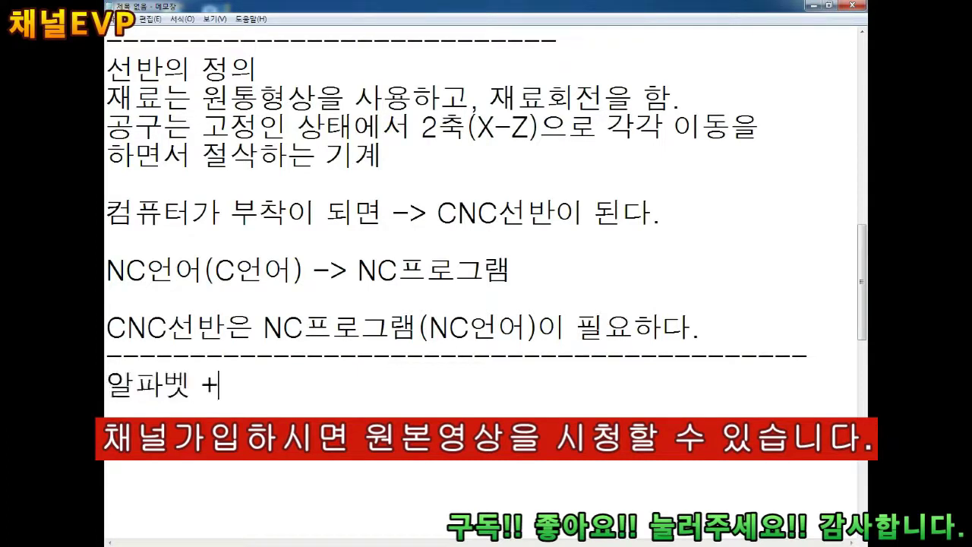
pyautogui.write(' 수숫자')
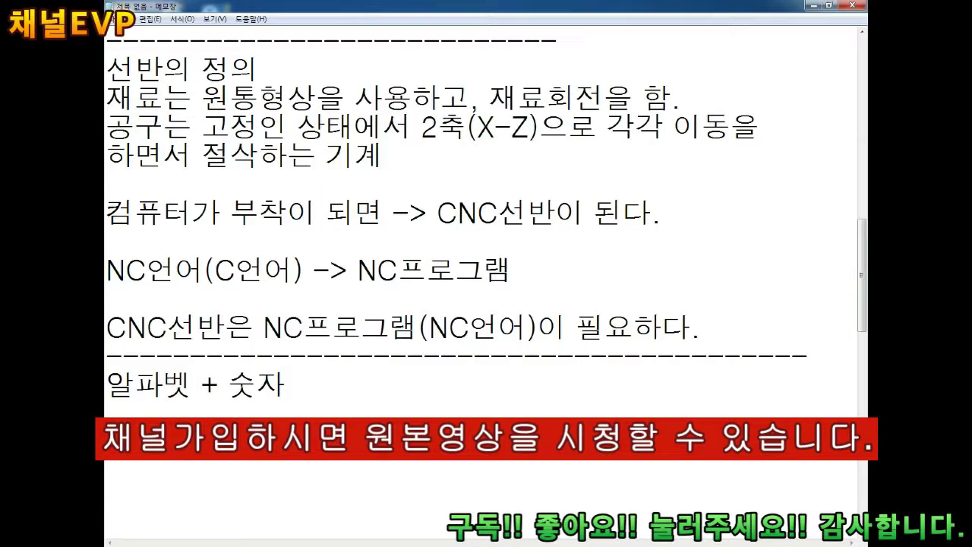
pyautogui.press('Return')
pyautogui.press('Return')
pyautogui.press('Return')
pyautogui.press('Return')
pyautogui.write('3~4개 조합')
pyautogui.press('Return')
pyautogui.write('G00 X100. Z100')
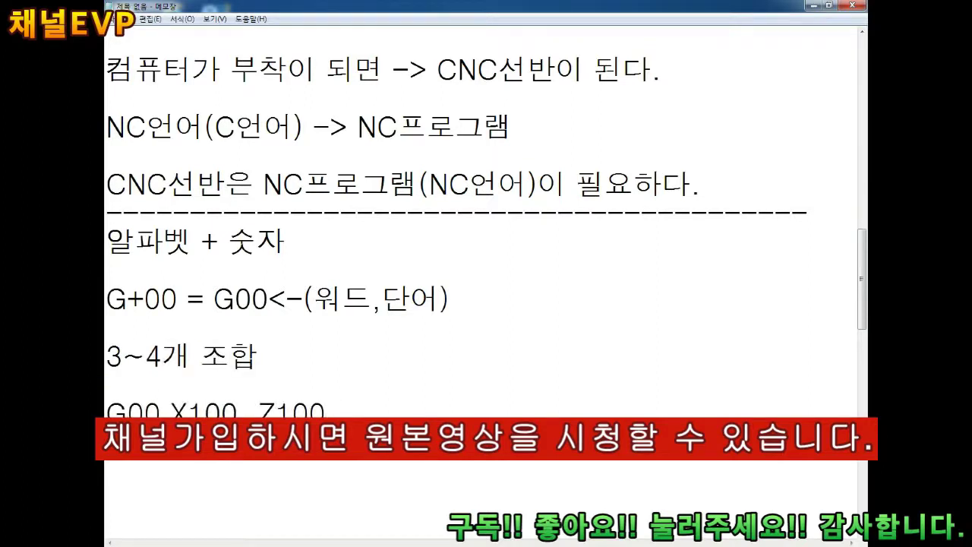
pyautogui.write('    <-문장(블럭)')
# Add the example sentence ending ';(EOB)' and the line '외국어 <- 기계세상'.
pyautogui.click(346, 410)
pyautogui.click(356, 410)
pyautogui.click(106, 471)
pyautogui.write('나는 아침에 밥을 먹었습니다.')
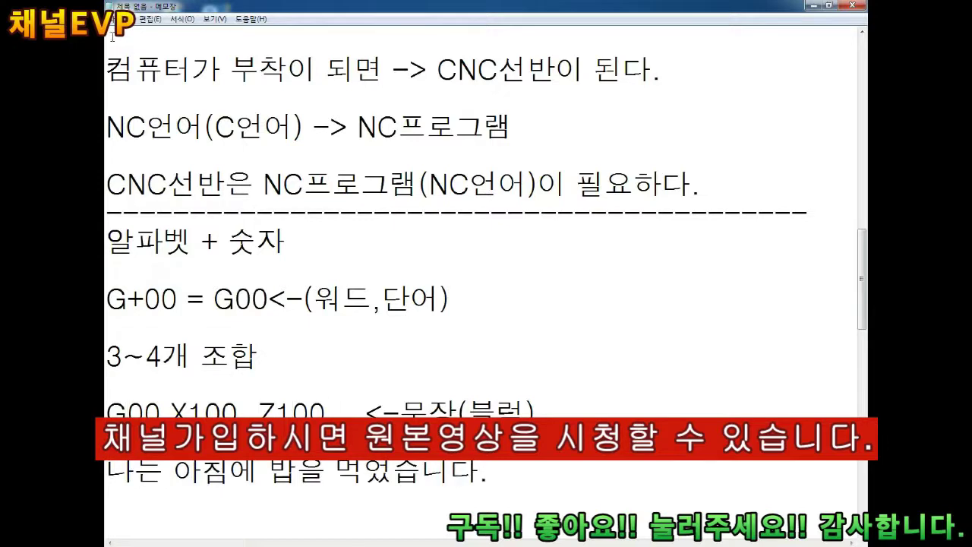
pyautogui.write(';')
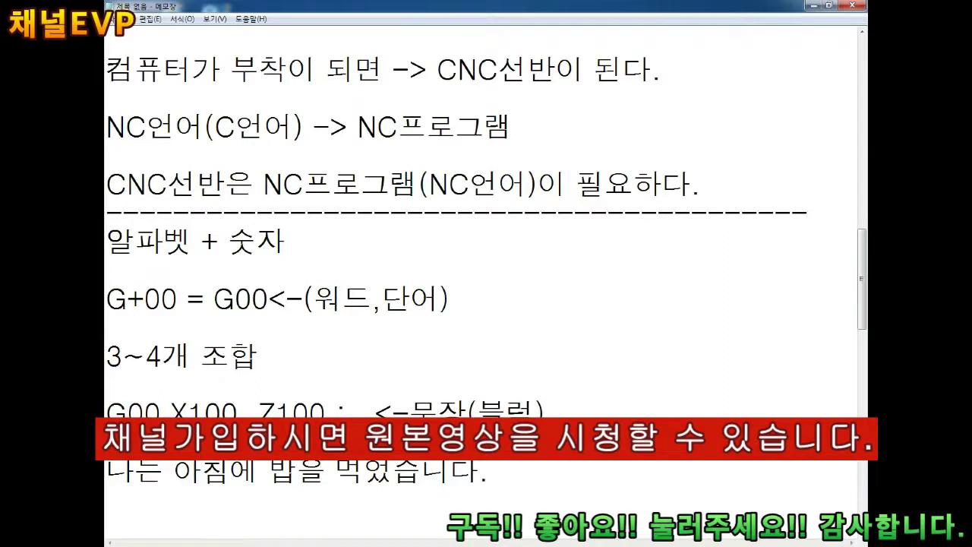
pyautogui.write('(EOB)')
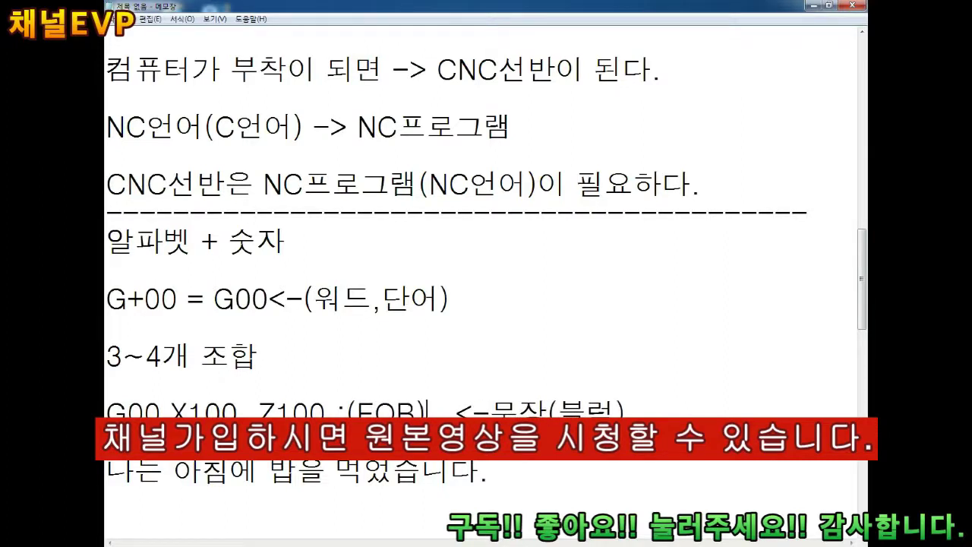
pyautogui.click(356, 409)
pyautogui.press('End')
pyautogui.press('Return')
pyautogui.write('외국어 <-')
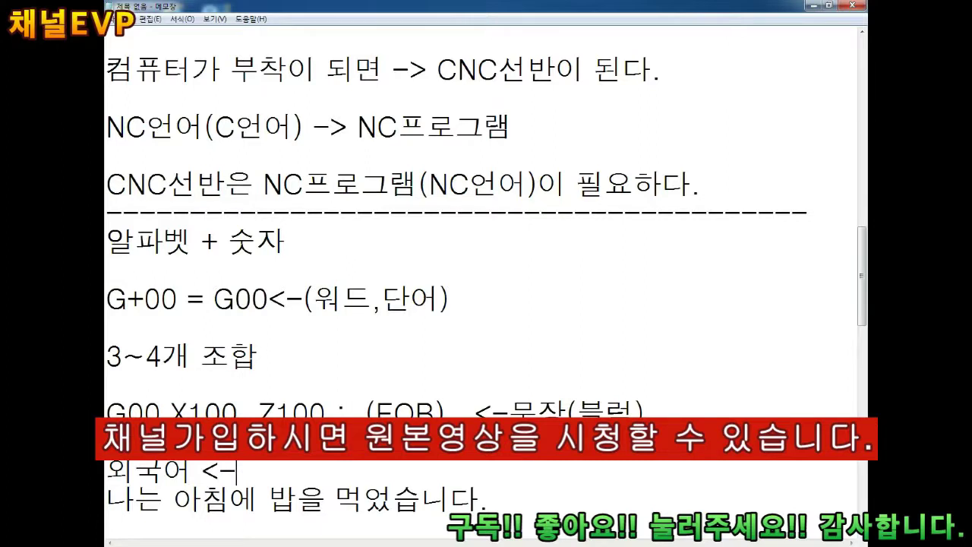
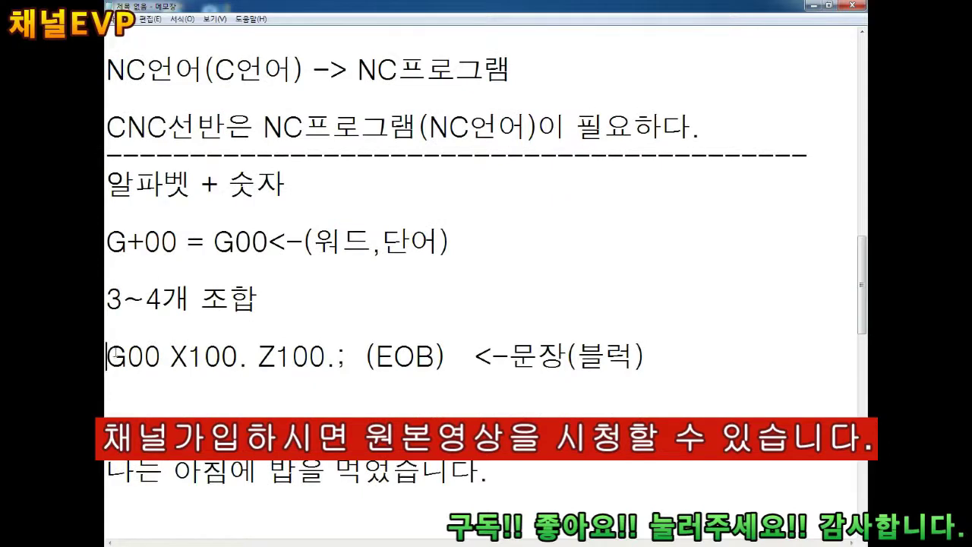
# Under the G00 X100. Z100.; block, add the line '빨리 빨리 위로 50mm 동시에 우로 100mm 이동해라.'.
pyautogui.hotkey('ctrl', 'Right')
pyautogui.hotkey('ctrl', 'Right')
pyautogui.hotkey('ctrl', 'shift', 'Right')
pyautogui.hotkey('ctrl', 'shift', 'Right')
pyautogui.press('Right')
pyautogui.hotkey('ctrl', 'shift', 'Left')
pyautogui.hotkey('ctrl', 'shift', 'Left')
pyautogui.hotkey('ctrl', 'shift', 'Left')
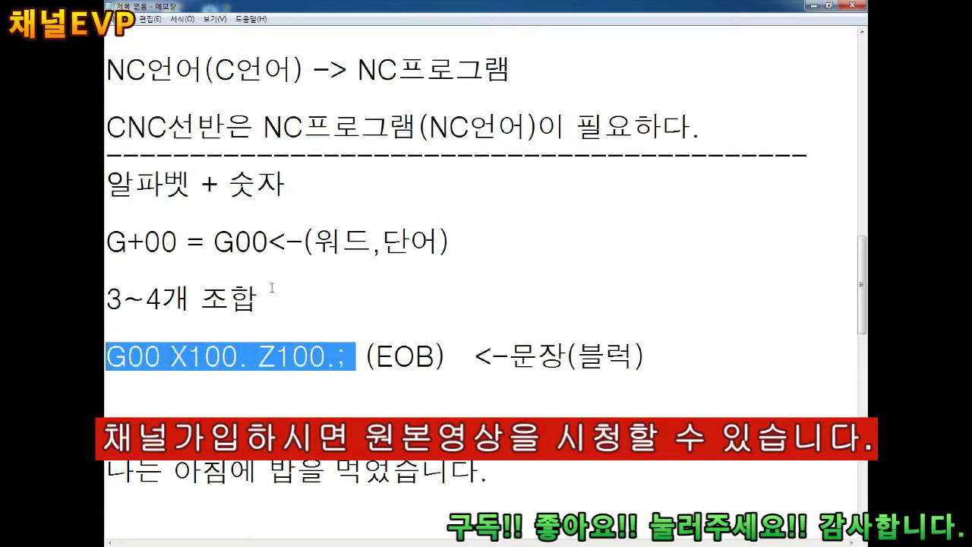
pyautogui.click(295, 403)
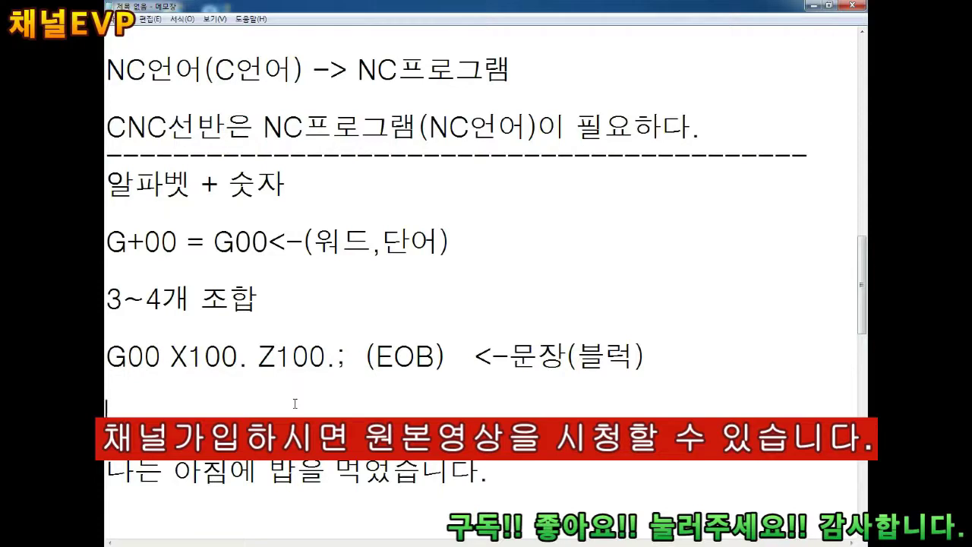
pyautogui.press('Up')
pyautogui.write('빨리 빨리 ')
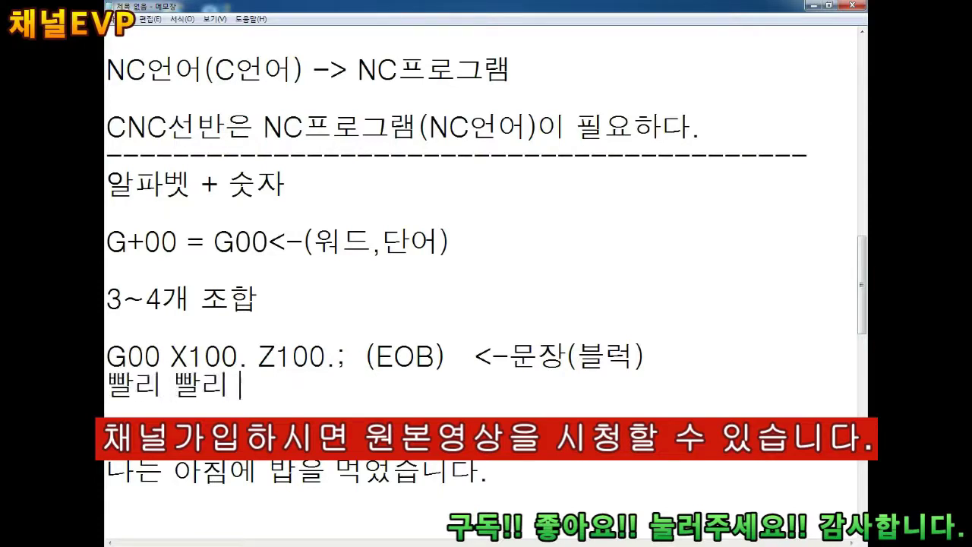
pyautogui.write('위로 50mm 동시에 ')
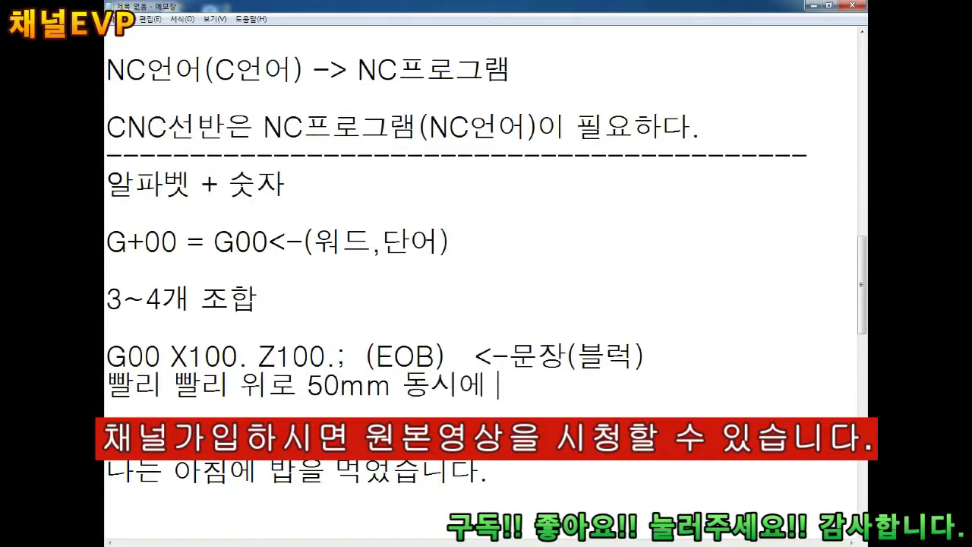
pyautogui.write('우로 100mm')
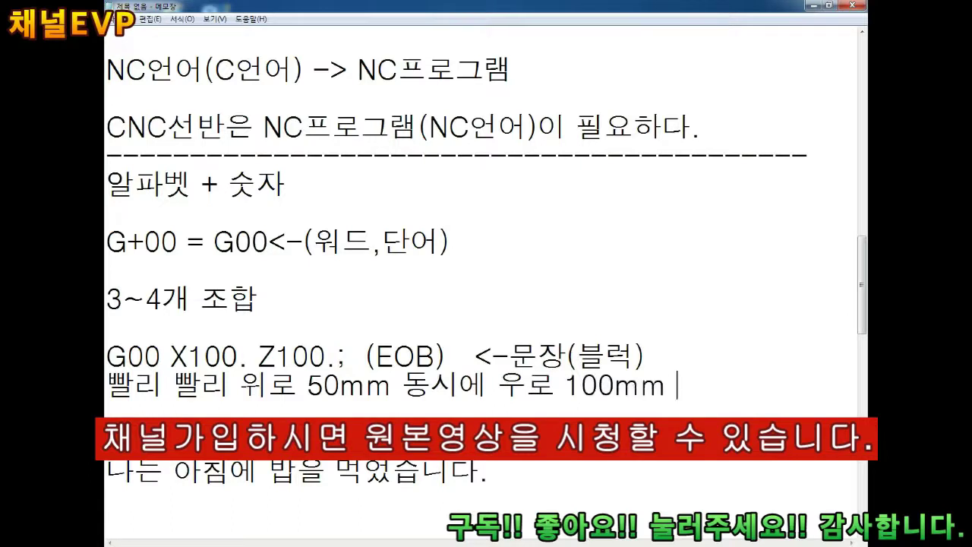
pyautogui.write(' 이동해라.')
pyautogui.press('Return')
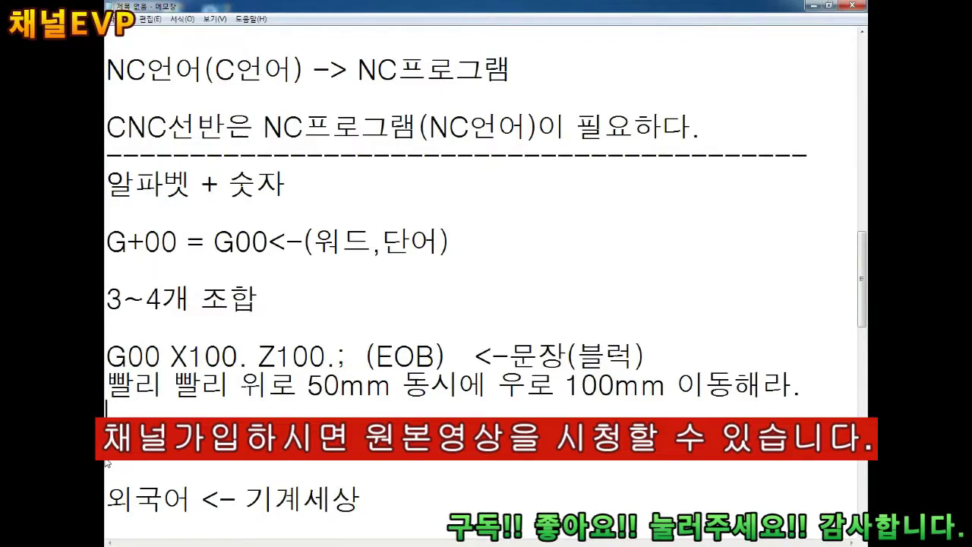
pyautogui.click(748, 258)
# Add the numbered heading '1. 가공순서' on a new line.
pyautogui.scroll(-1, 747, 263)
pyautogui.click(107, 385)
pyautogui.press('Return')
pyautogui.press('Return')
pyautogui.press('Return')
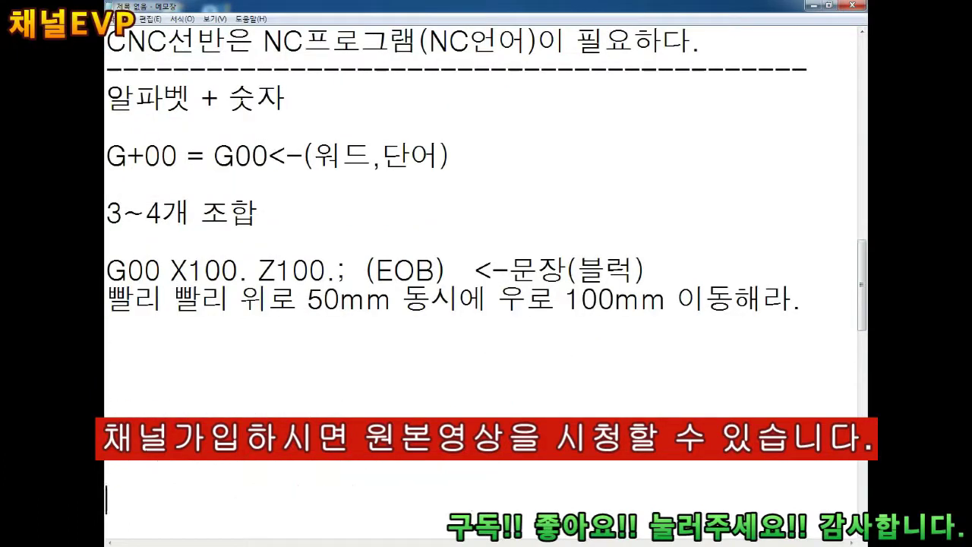
pyautogui.write('가공순서')
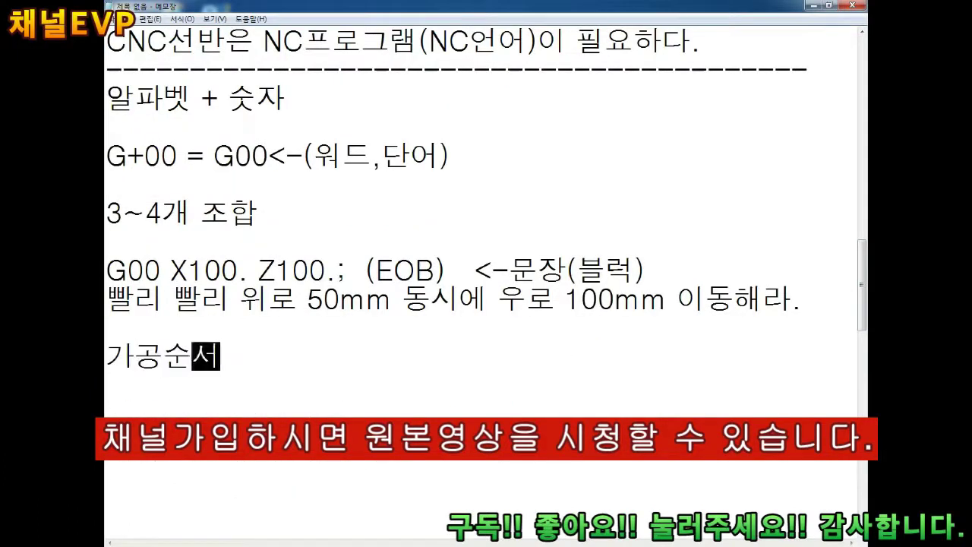
pyautogui.press('Home')
pyautogui.press('Return')
pyautogui.press('Up')
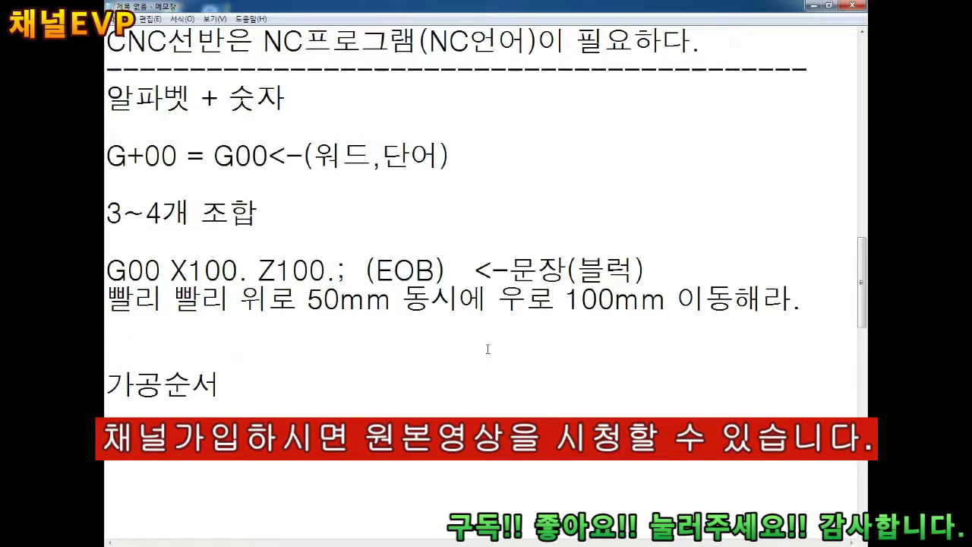
pyautogui.write('1.')
pyautogui.press('Delete')
pyautogui.press('End')
# List '재료 및 공구준비' and '재료설치' under the heading.
pyautogui.press('Return')
pyautogui.write('ㅈ재료 및 공구준비')
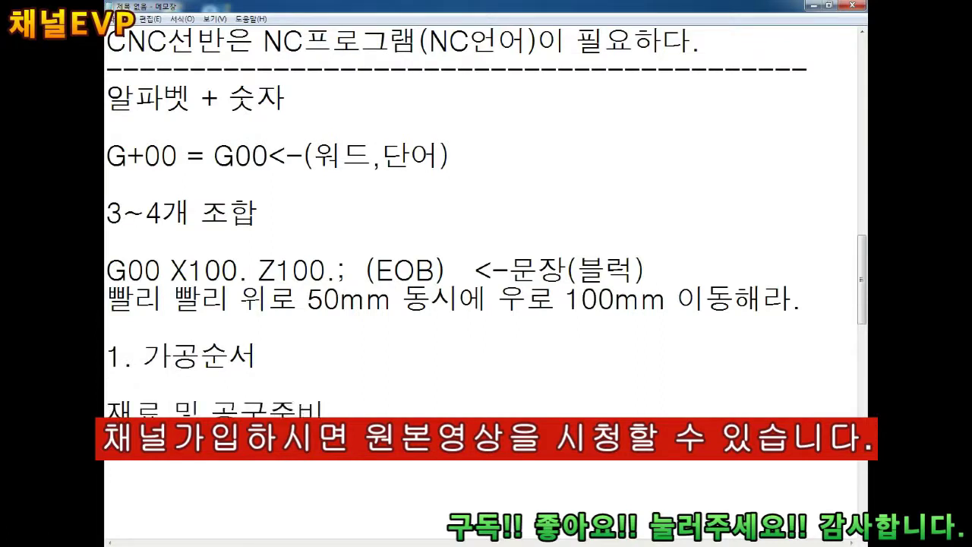
pyautogui.press('Return')
pyautogui.scroll(-1, 486, 288)
pyautogui.press('Return')
pyautogui.write('재료설치')
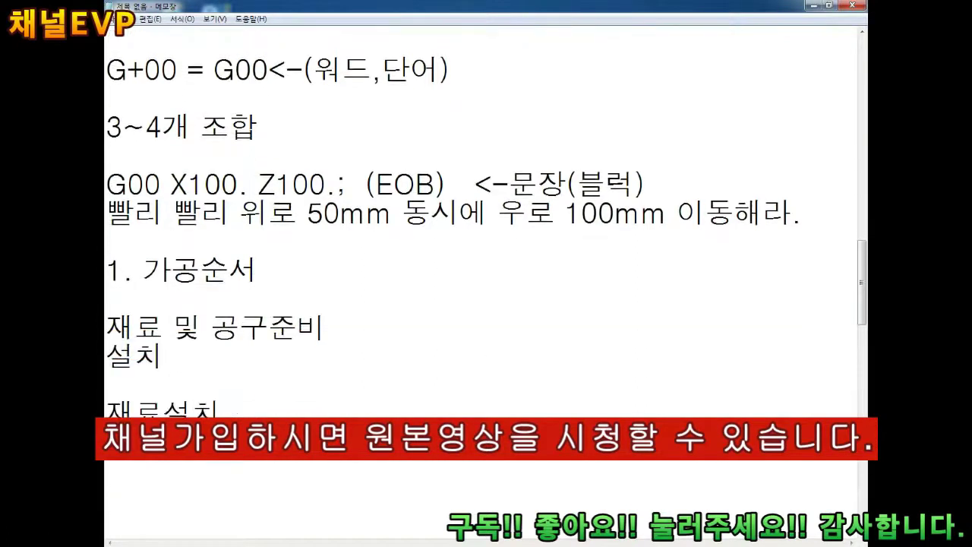
pyautogui.press('Return')
pyautogui.press('Return')
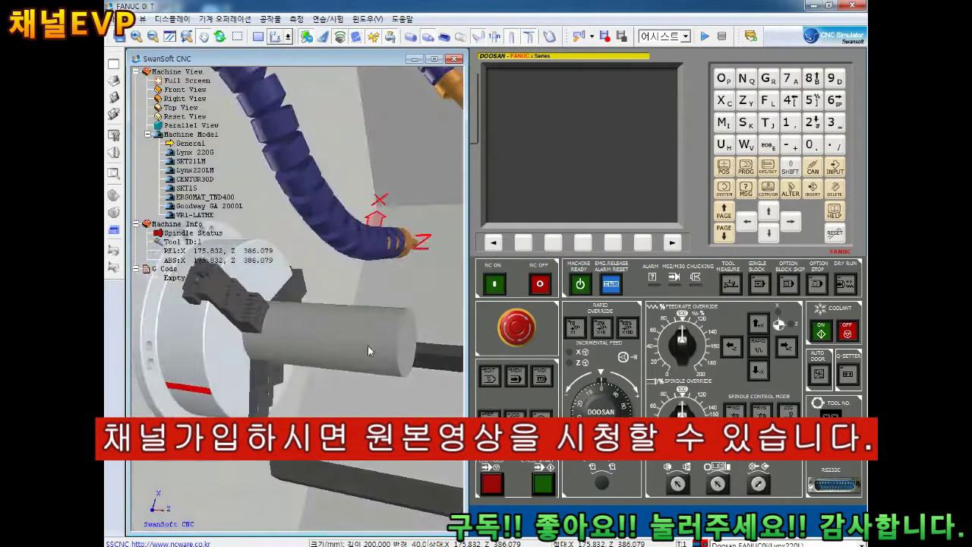
# Orbit and zoom the 3D lathe view to inspect the chuck and jaws.
pyautogui.moveTo(360, 331)
pyautogui.mouseDown()
pyautogui.moveTo(296, 279)
pyautogui.moveTo(287, 248)
pyautogui.mouseUp()
pyautogui.moveTo(265, 350); pyautogui.dragTo(373, 325)
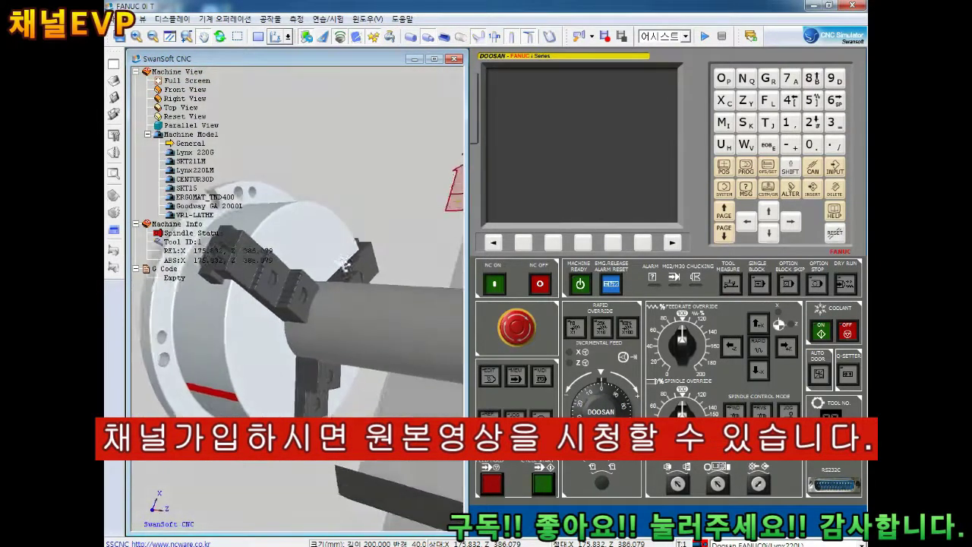
pyautogui.moveTo(286, 341)
pyautogui.mouseDown()
pyautogui.moveTo(295, 316)
pyautogui.moveTo(371, 392)
pyautogui.moveTo(385, 360)
pyautogui.moveTo(290, 319)
pyautogui.moveTo(416, 334)
pyautogui.moveTo(308, 207)
pyautogui.mouseUp()
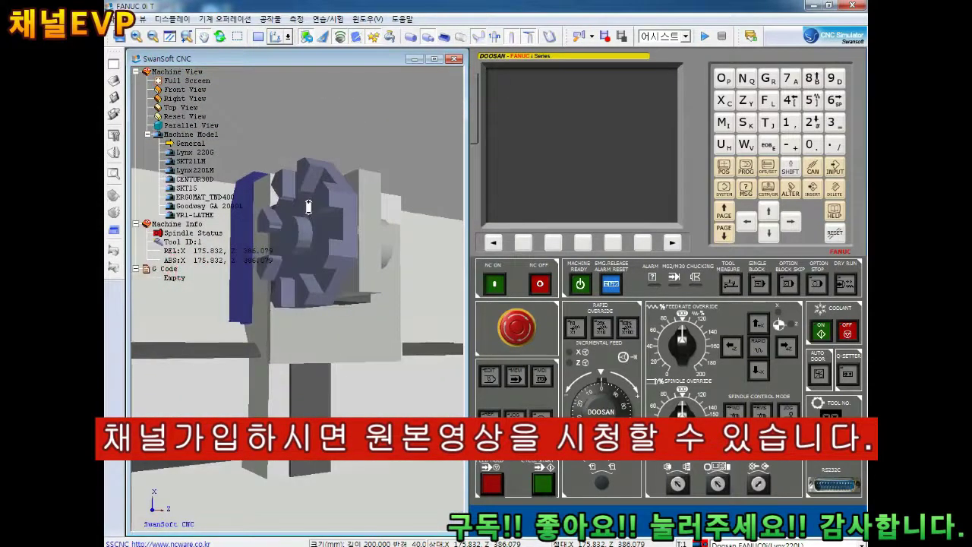
pyautogui.moveTo(308, 206); pyautogui.dragTo(333, 269)
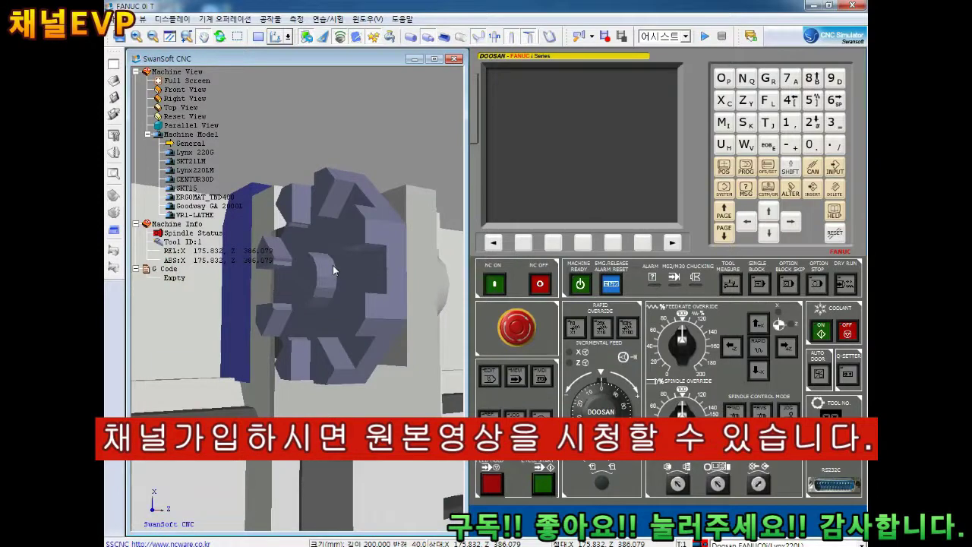
pyautogui.moveTo(333, 269); pyautogui.dragTo(381, 281)
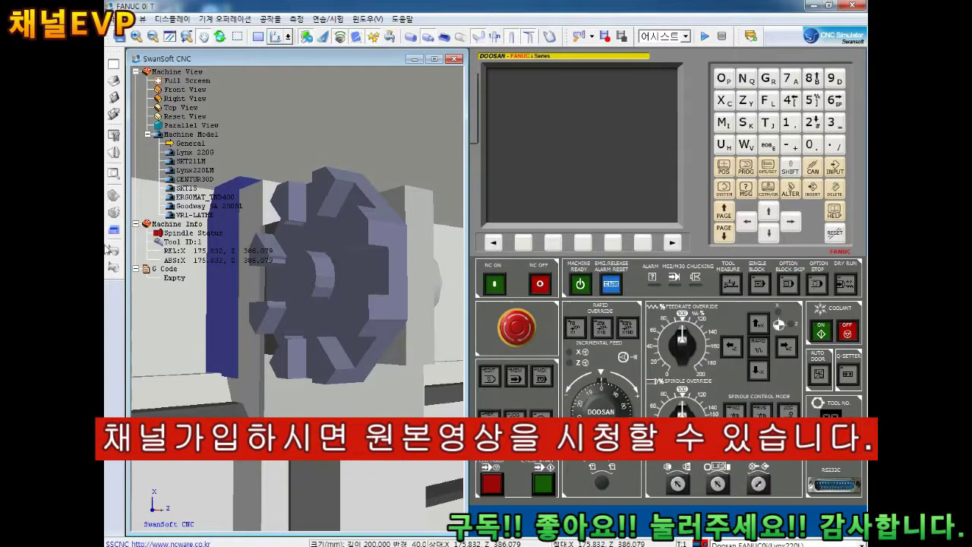
# Zoom in and out around the chuck and tool turret.
pyautogui.scroll(-1, 217, 323)
pyautogui.scroll(-2, 216, 323)
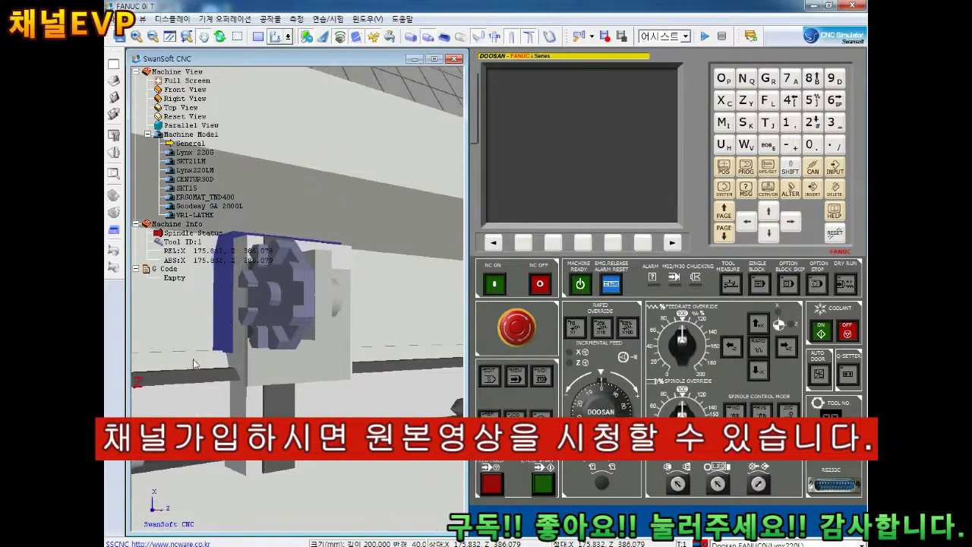
pyautogui.scroll(2, 194, 364)
pyautogui.scroll(1, 194, 364)
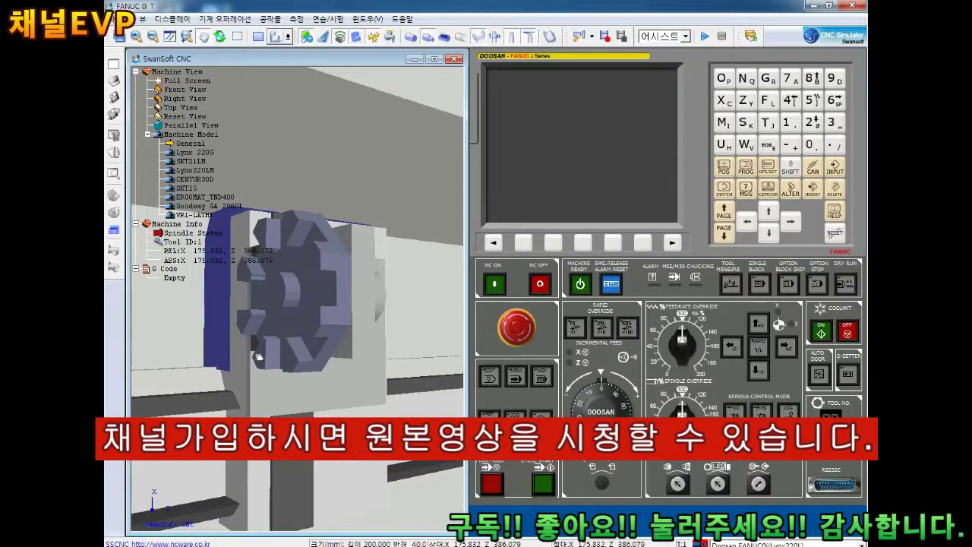
pyautogui.scroll(-2, 266, 333)
pyautogui.scroll(-3, 194, 331)
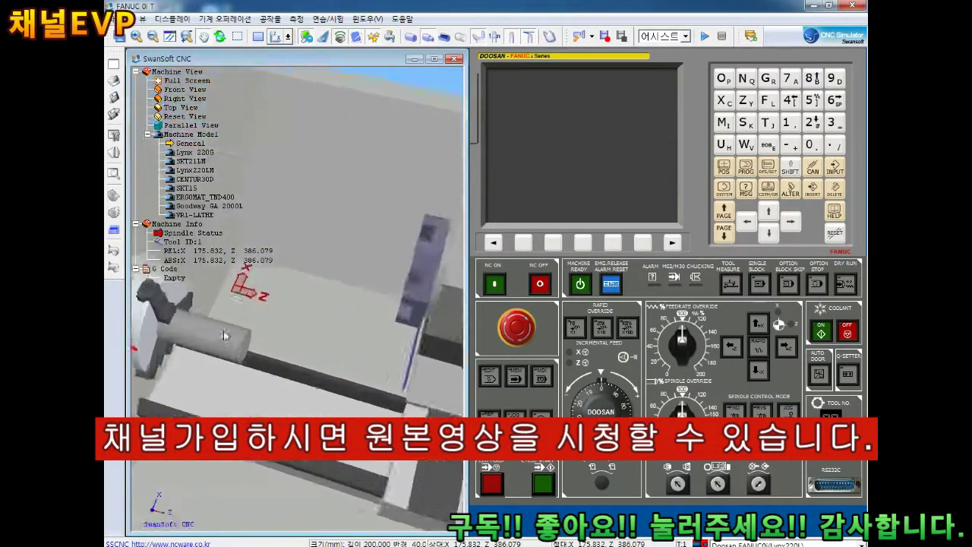
pyautogui.scroll(-1, 203, 322)
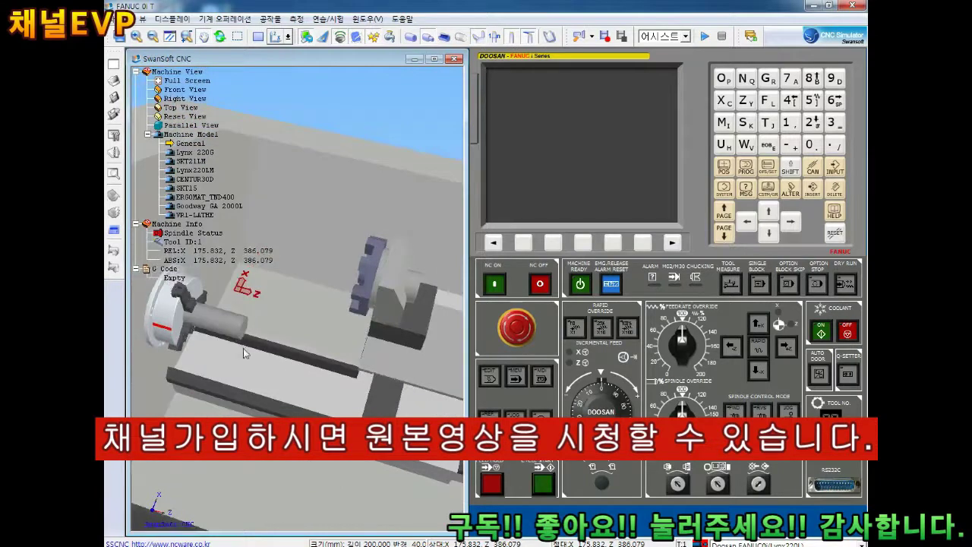
pyautogui.scroll(2, 243, 351)
pyautogui.scroll(2, 243, 352)
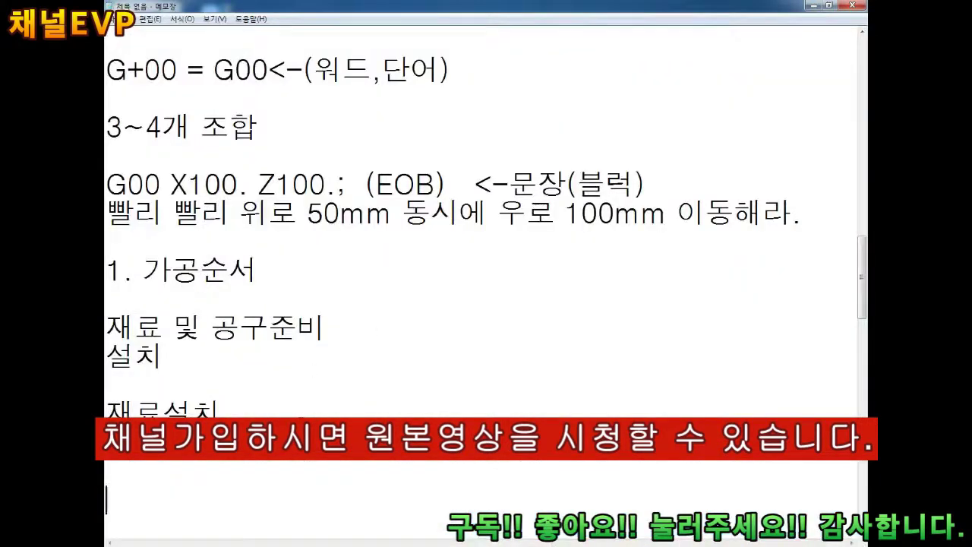
pyautogui.scroll(-1, 486, 273)
# Add '끝나면', '회전시키면서 가공하는방법 (직접,접촉식가공)' and '재료가 회전을 하면 선반가공' lines.
pyautogui.press('Return')
pyautogui.write('끝나면')
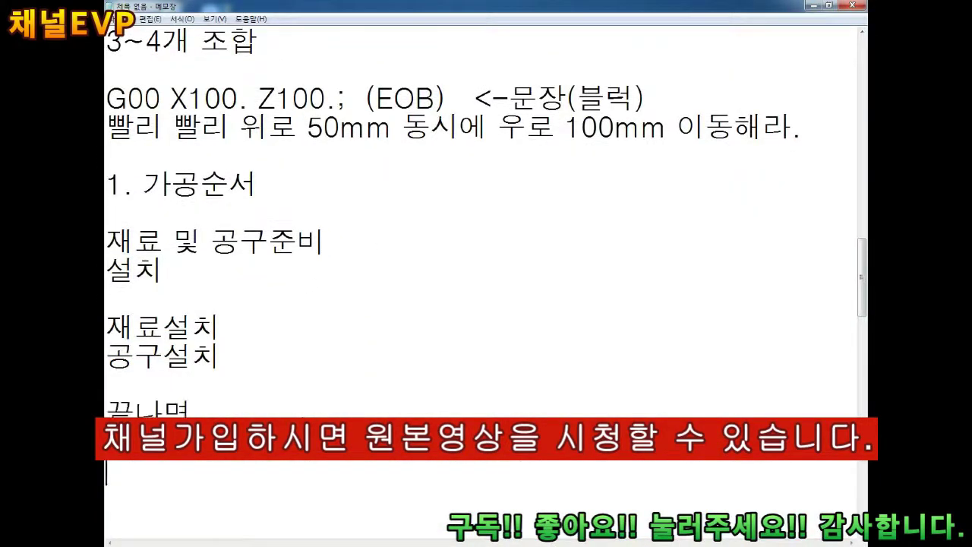
pyautogui.press('Return')
pyautogui.press('Return')
pyautogui.write('회전시키면서 가공하는방')
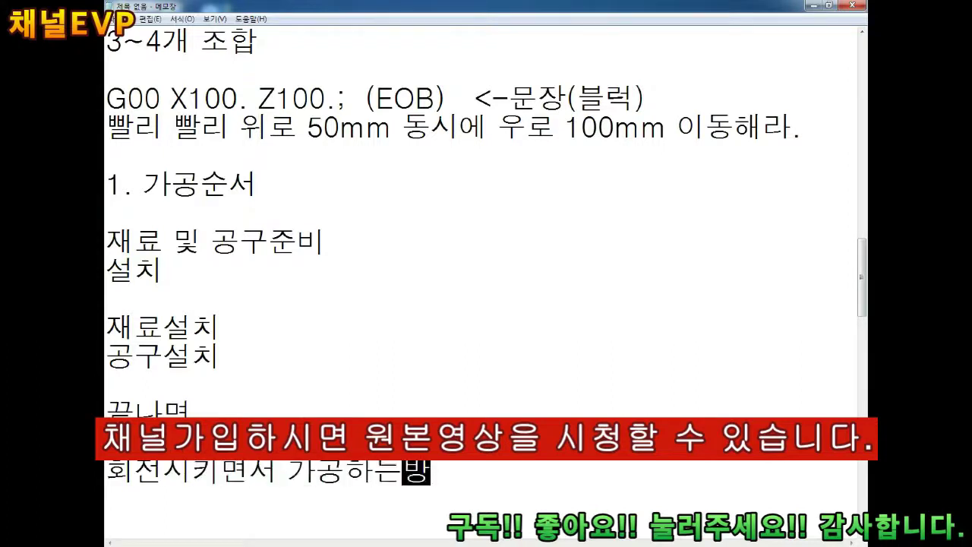
pyautogui.write('법 (직접,접촉식가공)')
pyautogui.scroll(-1, 486, 274)
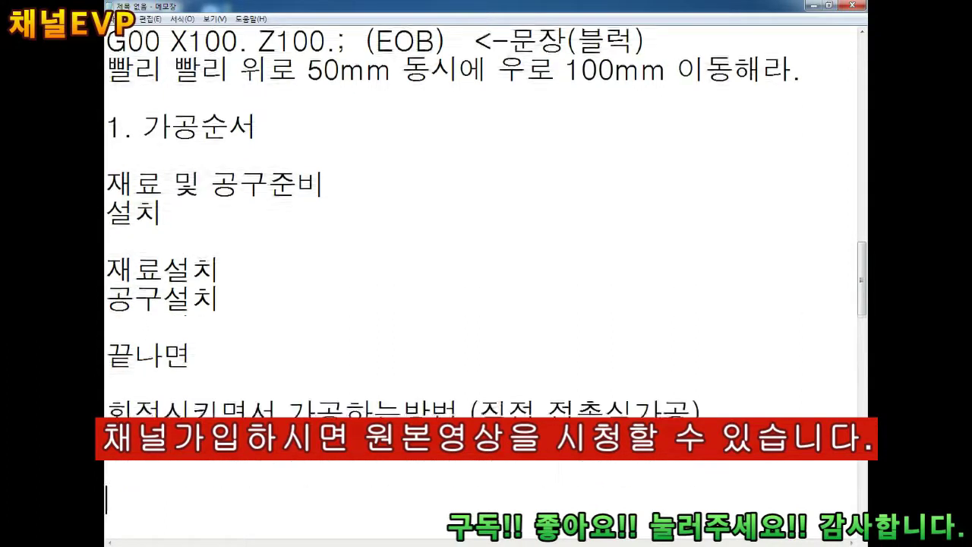
pyautogui.click(106, 410)
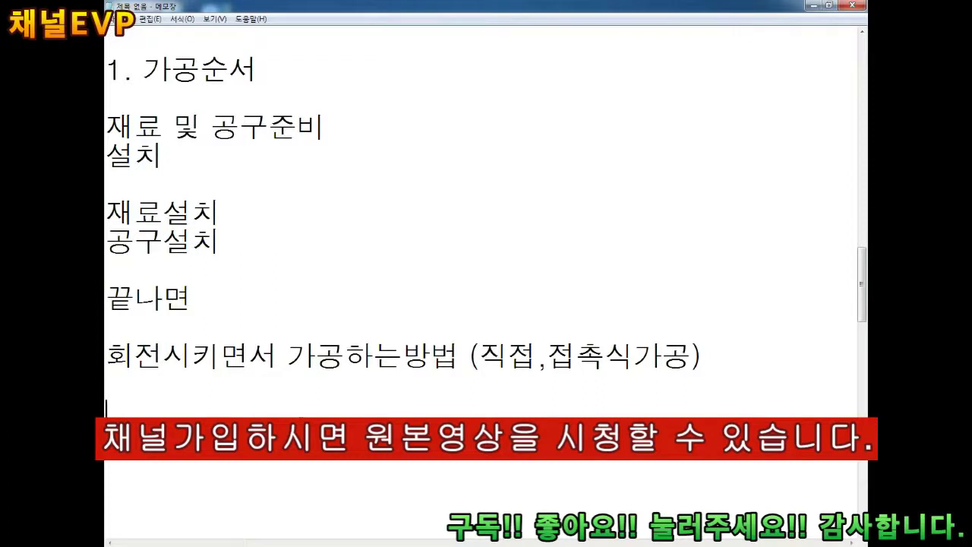
pyautogui.write('재료가회전을 하면 선반가공')
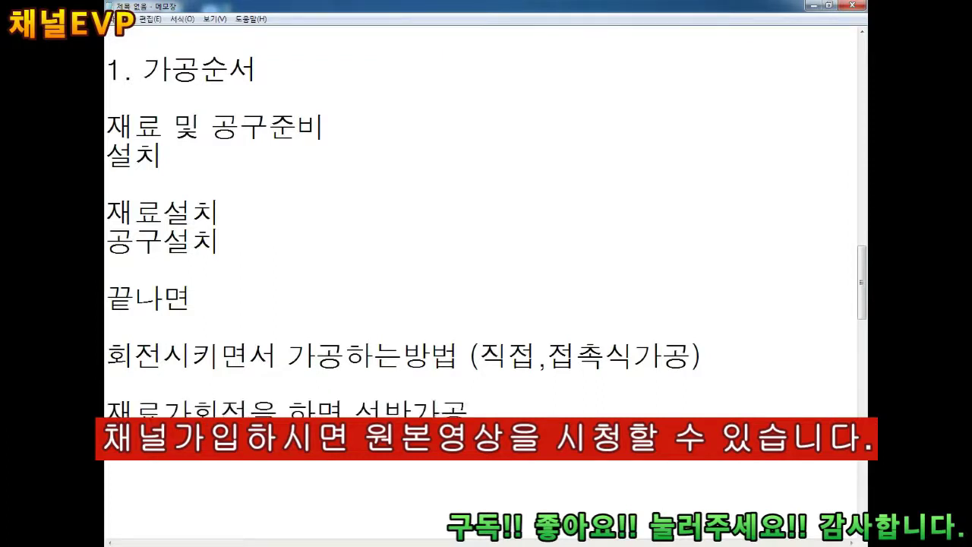
pyautogui.click(195, 410)
# Add the line '(공구가 회전을 하면 밀링가공' below the lathe note.
pyautogui.press('Return')
pyautogui.press('Return')
pyautogui.press('Return')
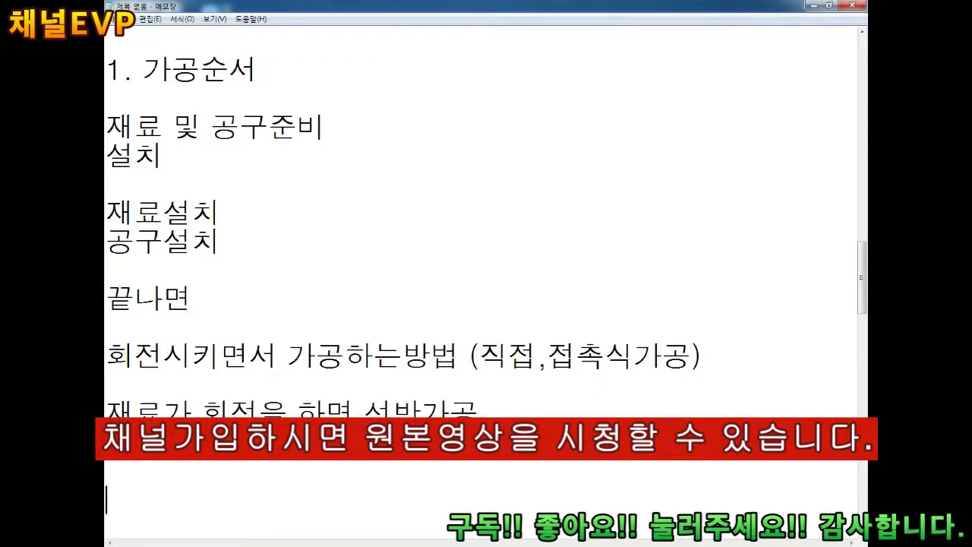
pyautogui.write('공구가 회전을 하면 밀링가공')
pyautogui.press('Home')
pyautogui.write('(')
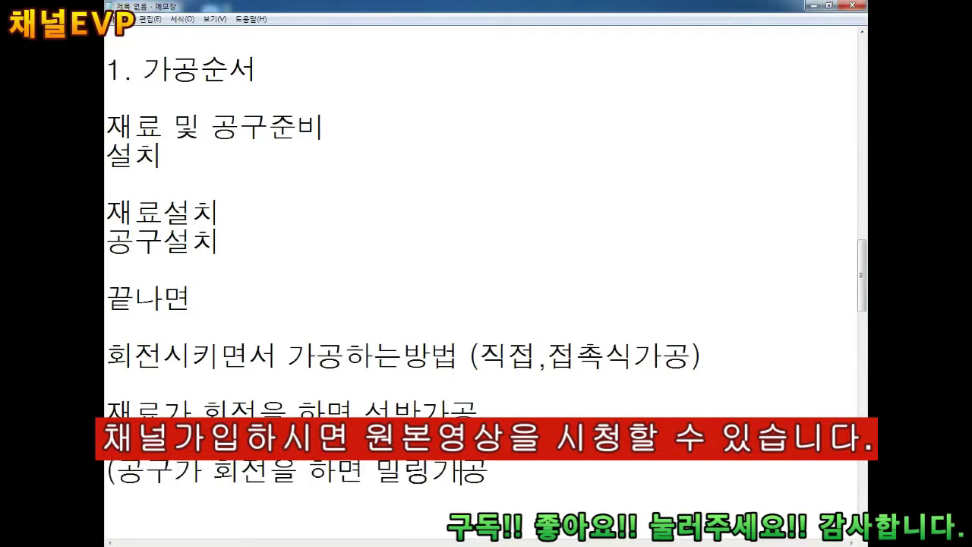
pyautogui.press('End')
# Add '공구이동(nc프로그램 80%이상을 차지)' and '앞으로 수로 공부할 내용' lines.
pyautogui.press('Return')
pyautogui.press('Return')
pyautogui.write('구구이동(nc프로그램 80%이상을 차지')
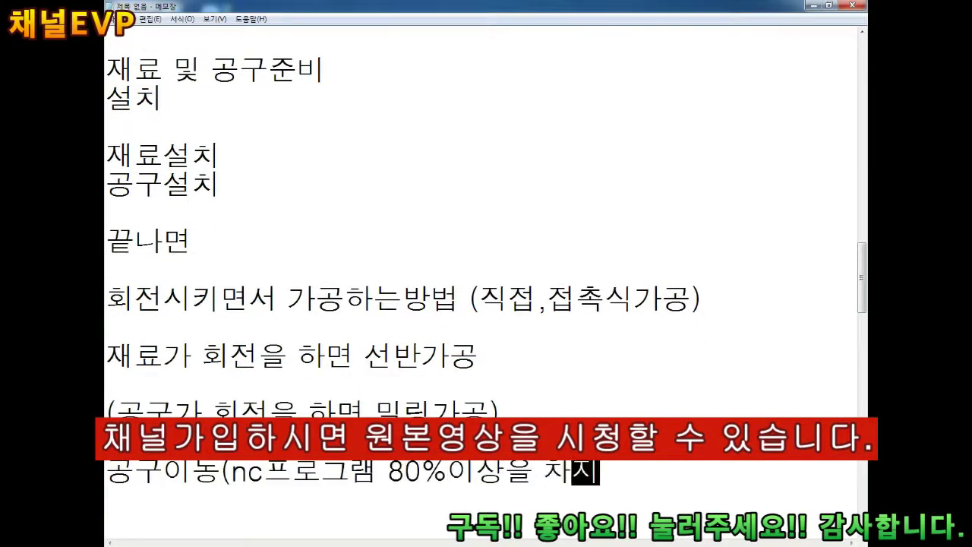
pyautogui.write(')')
pyautogui.press('Return')
pyautogui.press('Return')
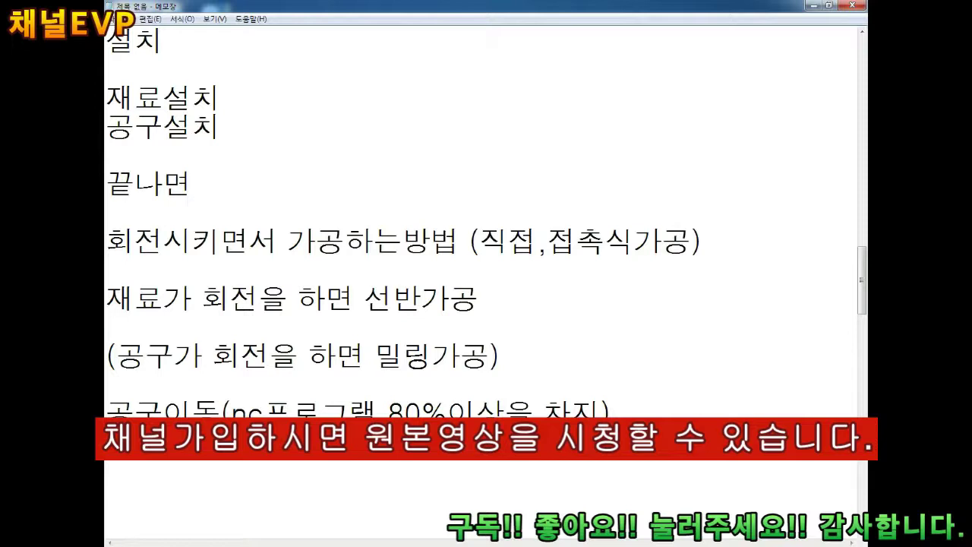
pyautogui.write('앞으로 수로 공부할 내용')
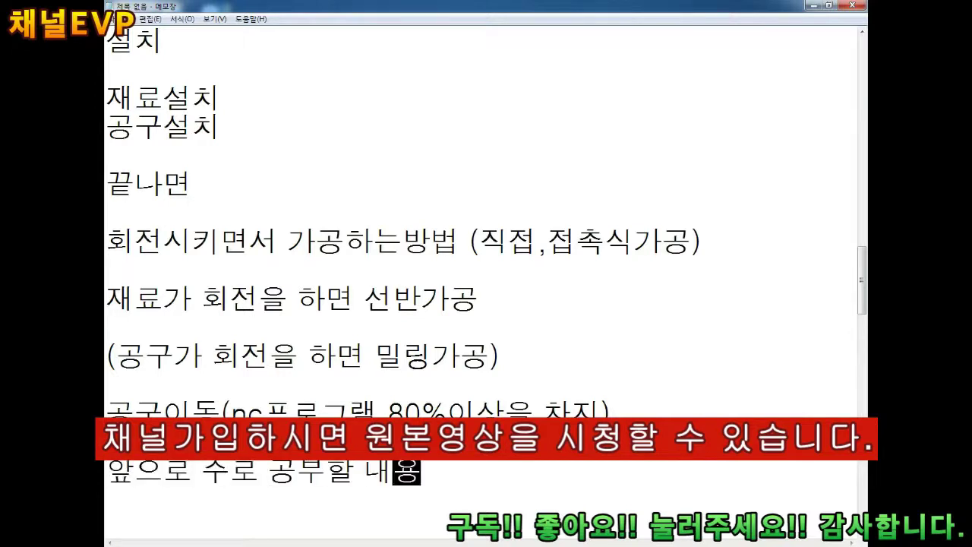
pyautogui.press('Return')
pyautogui.press('Return')
pyautogui.press('Return')
# Type '가공순서' followed by 재료설치, 공구설치, 재료회전 and 공구이동 on separate lines.
pyautogui.write('가공순서')
pyautogui.press('Return')
pyautogui.write('재료설치')
pyautogui.press('Return')
pyautogui.write('공구설치')
pyautogui.press('Return')
pyautogui.write('재료회전')
pyautogui.press('Return')
pyautogui.write('공구이동')
pyautogui.press('Return')
# Number the heading '1.가공순서' and append '<-NC프로그램 공부 시작' to 공구이동.
pyautogui.click(107, 356)
pyautogui.write('1.')
pyautogui.press('Down')
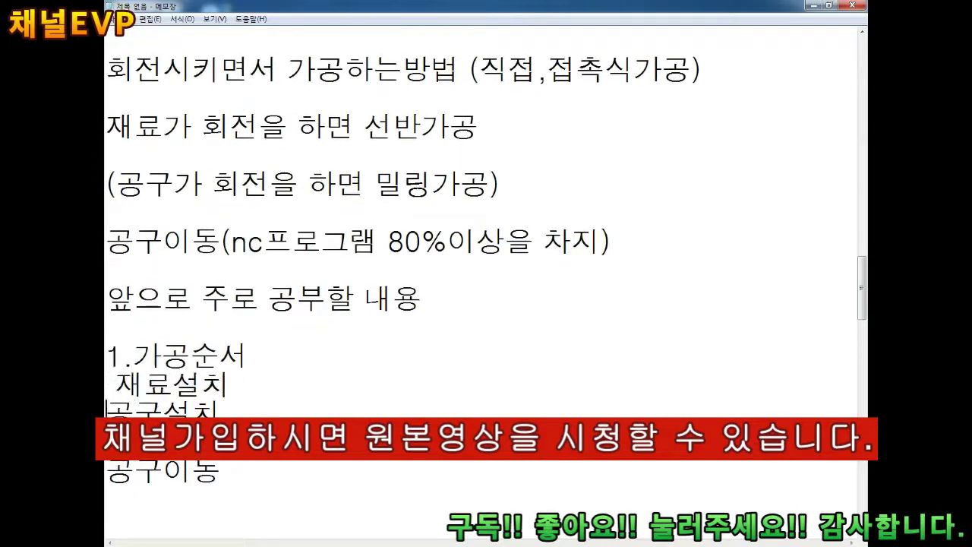
pyautogui.press('Down')
pyautogui.press('Down')
pyautogui.press('End')
pyautogui.write('<-n')
pyautogui.press('BackSpace')
pyautogui.write('NC프로그램 공부 시작')
# Add the heading 'NC프로그램 번호 입력' with the line 'O <-알파벳'.
pyautogui.scroll(-1, 486, 273)
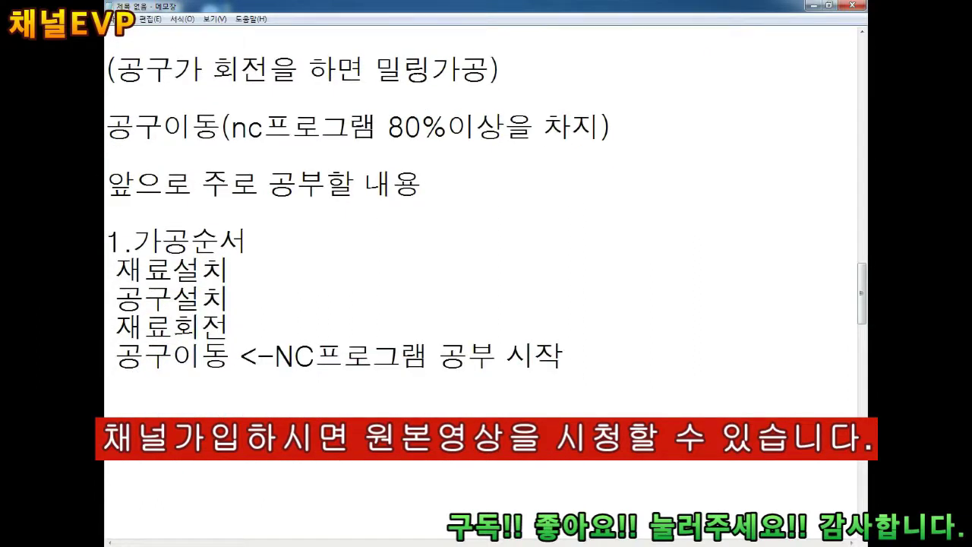
pyautogui.scroll(-1, 486, 273)
pyautogui.click(107, 326)
pyautogui.write('VM')
pyautogui.press('BackSpace')
pyautogui.press('BackSpace')
pyautogui.write('NC프로그램 번호 입력')
pyautogui.press('Return')
pyautogui.write('O')
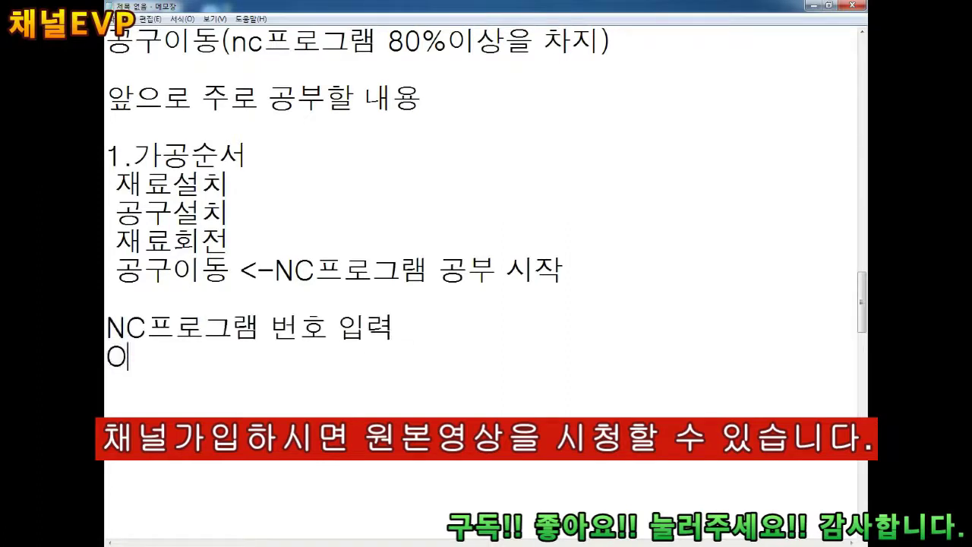
pyautogui.write(' <')
pyautogui.write('-알파벳')
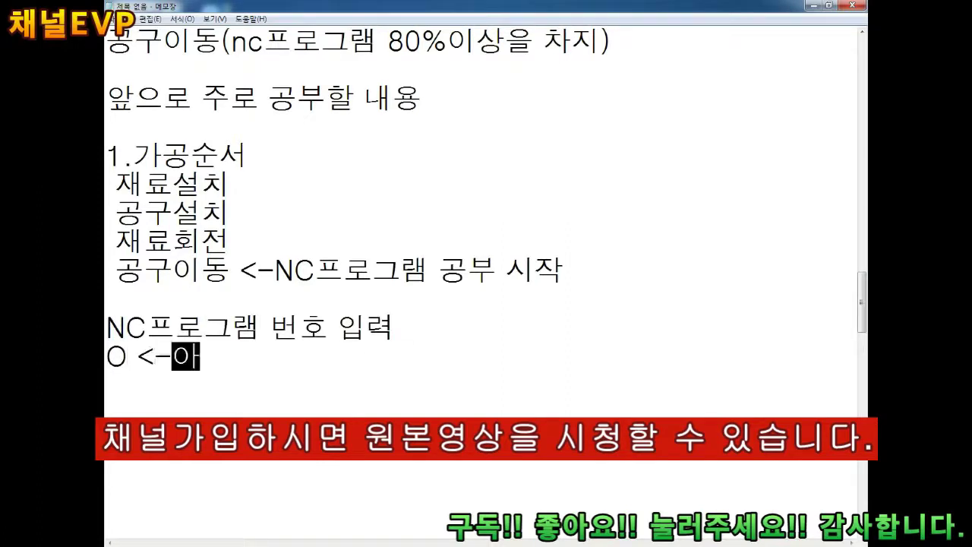
pyautogui.press('Return')
# Add 'O1 < 번호입력' and '프로그램 1번으로 저장하겠다', inserting NC before the last line.
pyautogui.write('O1 < 번호입력')
pyautogui.press('Return')
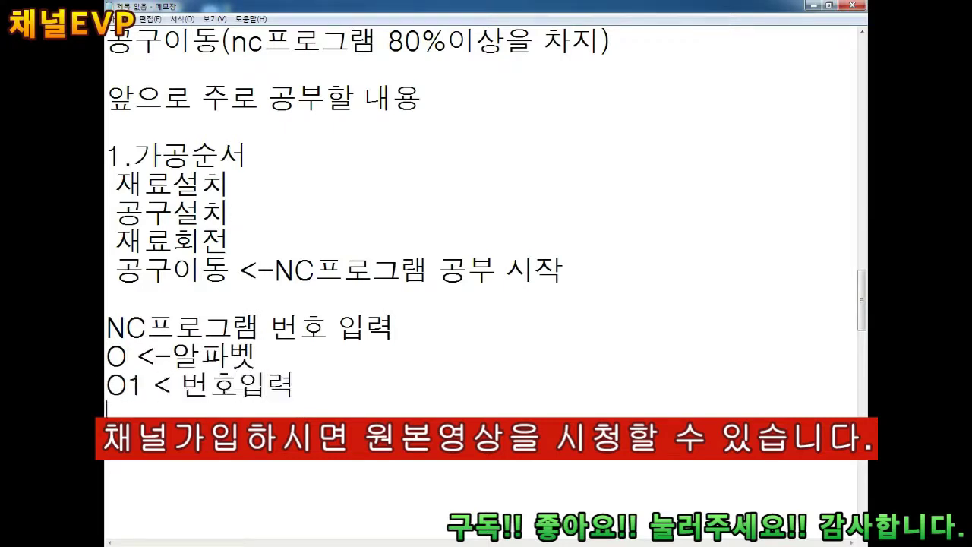
pyautogui.write('프로그램 1번으로 저장하겠다')
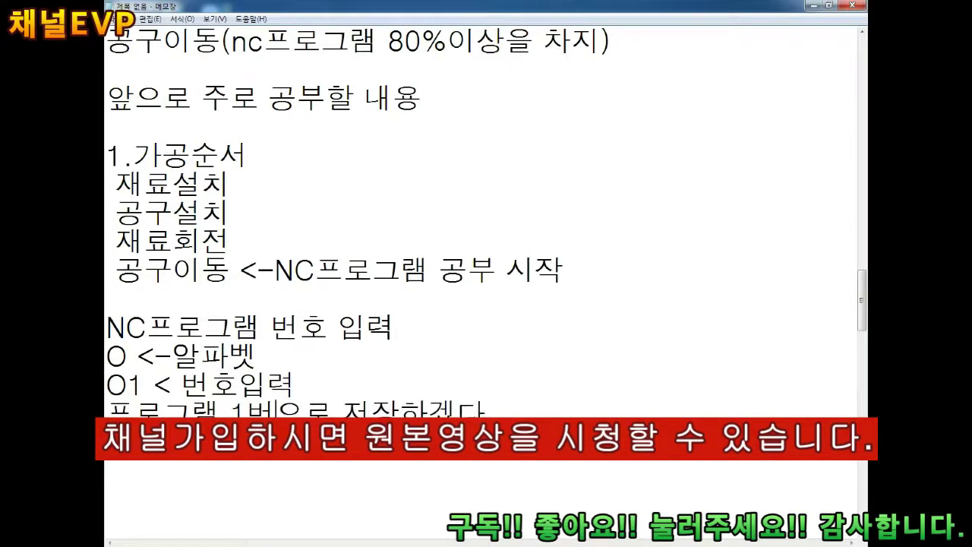
pyautogui.click(107, 410)
pyautogui.write('NC')
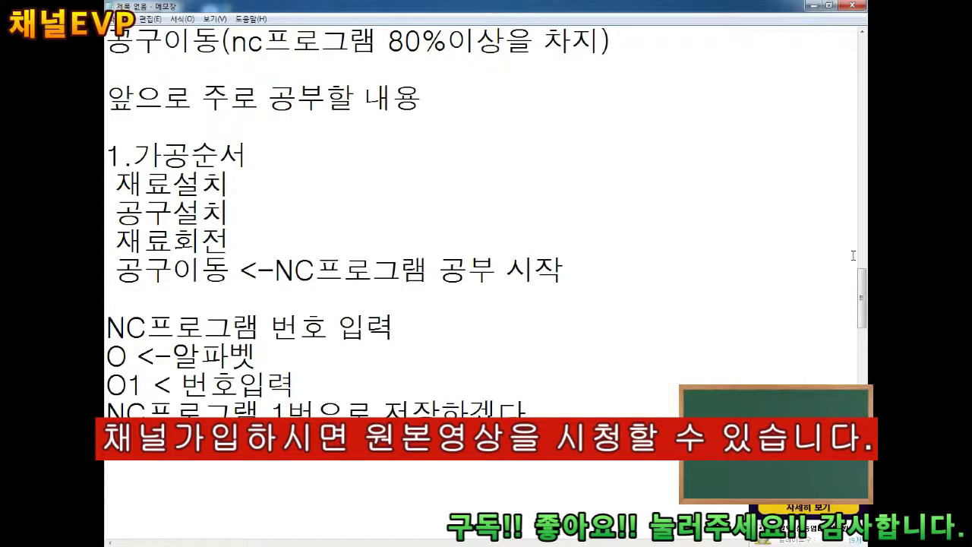
# Write 'O1 -> O0001' on a new line below the program-saving note.
pyautogui.hotkey('shift', 'End')
pyautogui.press('Right')
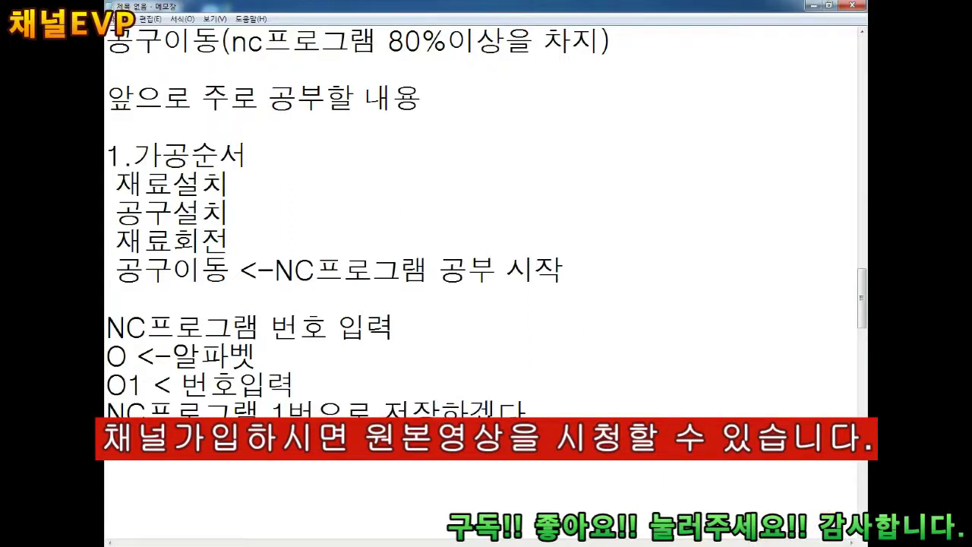
pyautogui.write('O1 -> O0001')
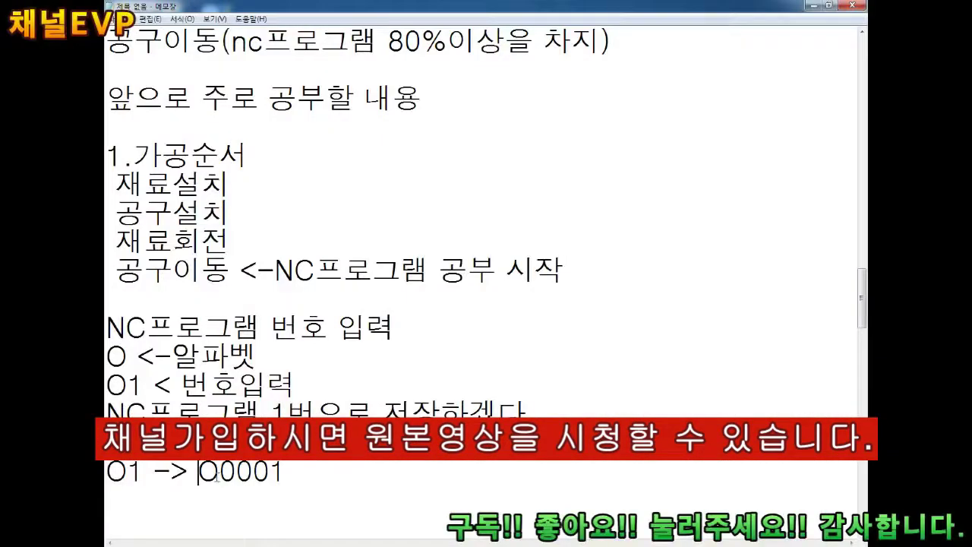
pyautogui.moveTo(219, 473); pyautogui.dragTo(236, 473)
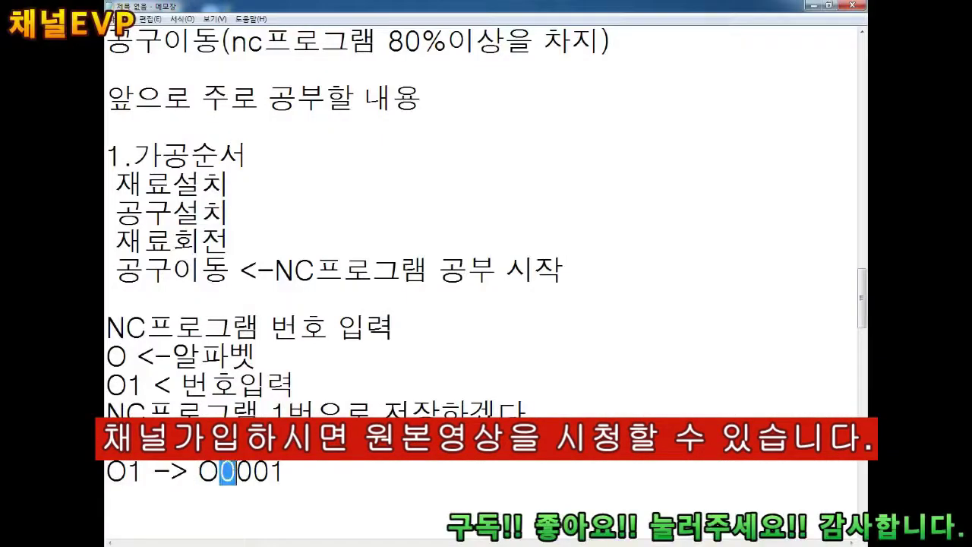
# Below the O0001 line, add 'O1 <- NC프로그램 생성' with a '%' line above it.
pyautogui.click(199, 472)
pyautogui.click(213, 488)
pyautogui.press('End')
pyautogui.press('BackSpace')
pyautogui.press('BackSpace')
pyautogui.press('BackSpace')
pyautogui.press('BackSpace')
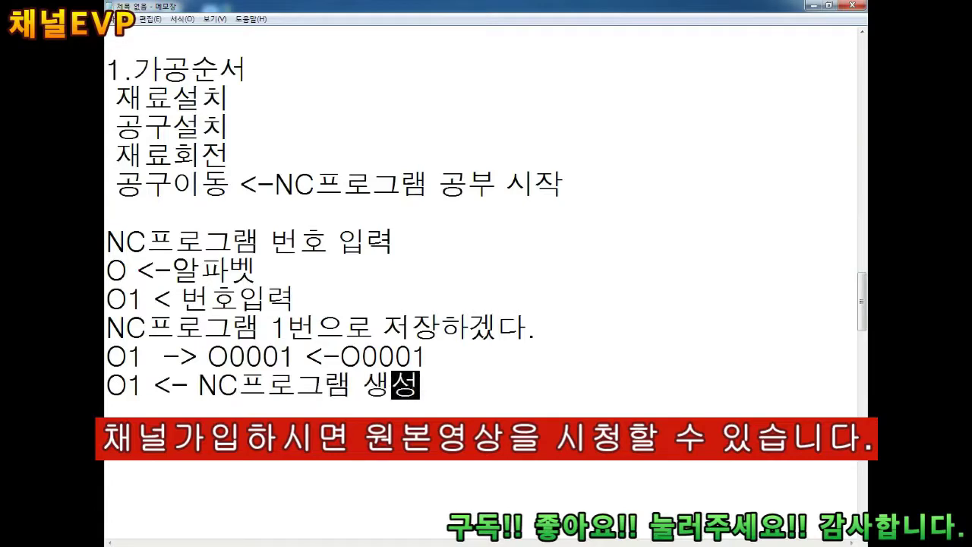
pyautogui.write('<- NC프로그램 생성')
pyautogui.press('Home')
pyautogui.press('Return')
pyautogui.write('%')
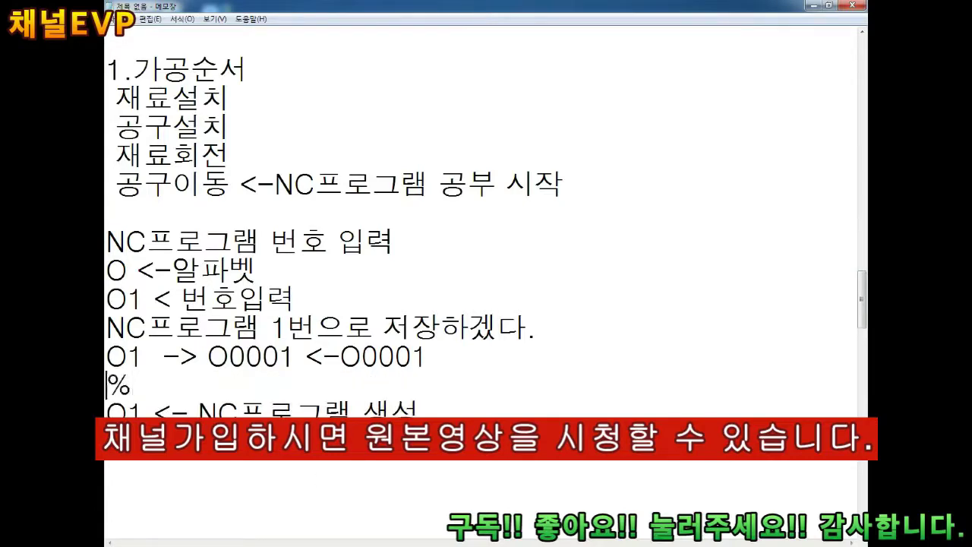
pyautogui.press('Home')
pyautogui.press('Return')
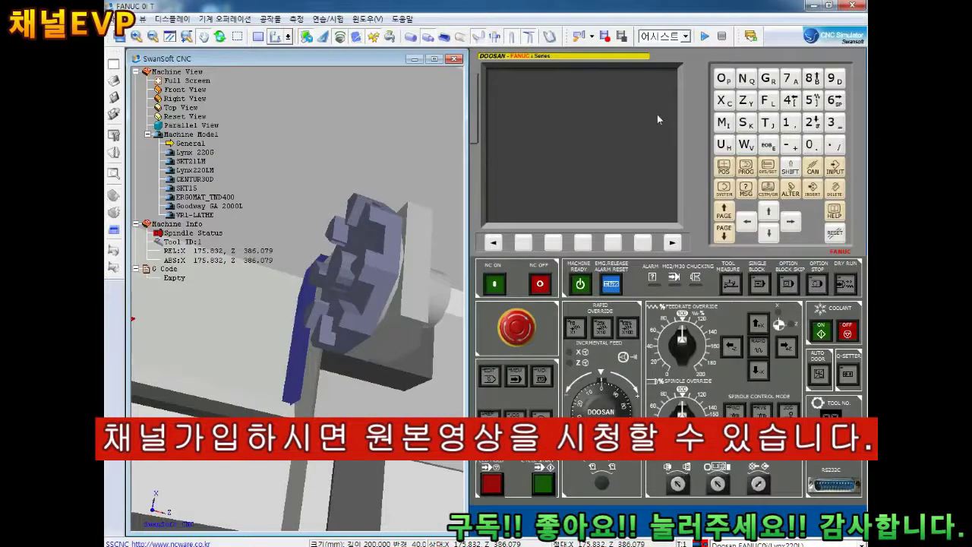
# Zoom around the lathe in the simulator, then return to the Notepad notes.
pyautogui.scroll(-3, 339, 308)
pyautogui.scroll(-3, 352, 296)
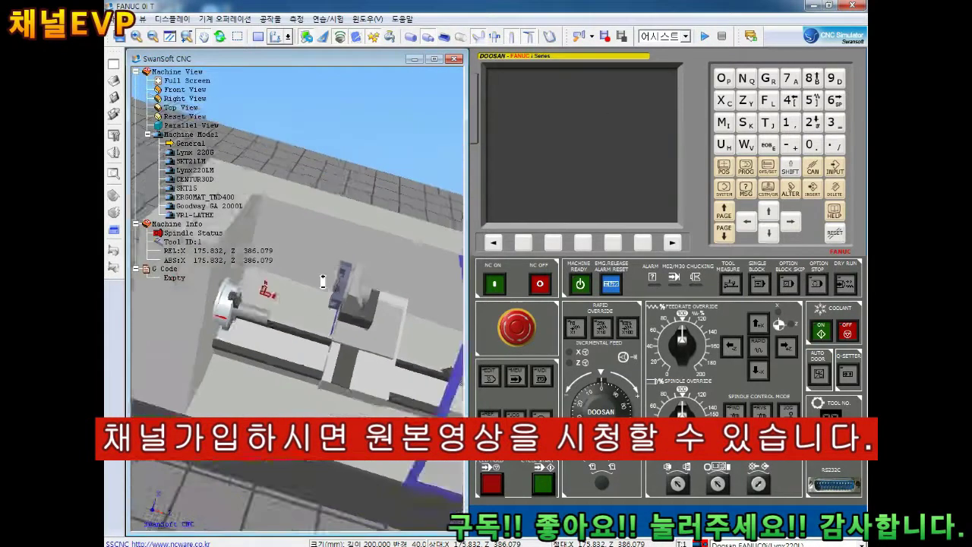
pyautogui.scroll(2, 365, 308)
pyautogui.scroll(-3, 363, 307)
pyautogui.scroll(2, 395, 292)
pyautogui.scroll(1, 412, 281)
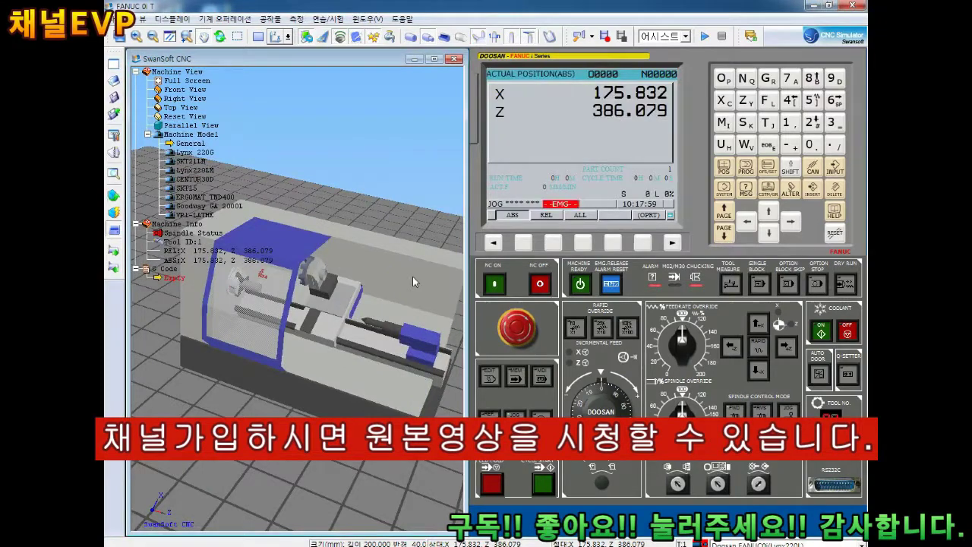
pyautogui.scroll(2, 366, 293)
pyautogui.scroll(-3, 367, 293)
pyautogui.scroll(2, 357, 306)
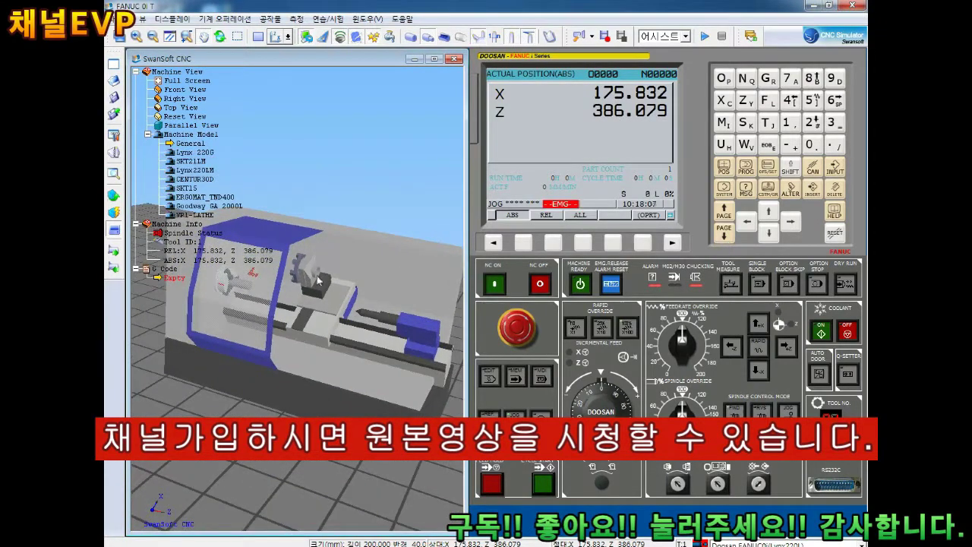
pyautogui.hotkey('alt', 'Tab')
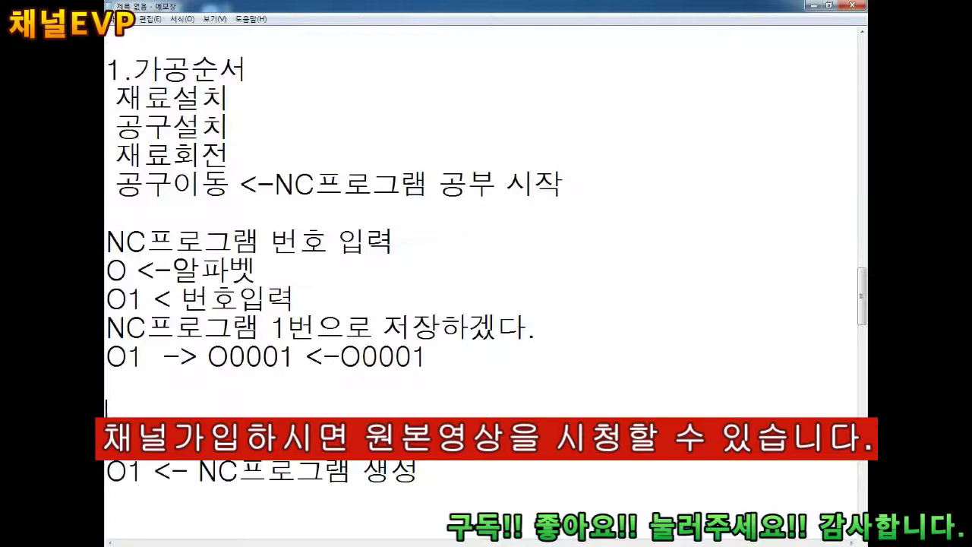
# List the lathe makers 두산인프라코어, 현대위아 and 마작 on separate lines.
pyautogui.write('두산인프라코어')
pyautogui.press('Return')
pyautogui.press('Return')
pyautogui.write('ㅎ현대위아')
pyautogui.scroll(-2, 486, 288)
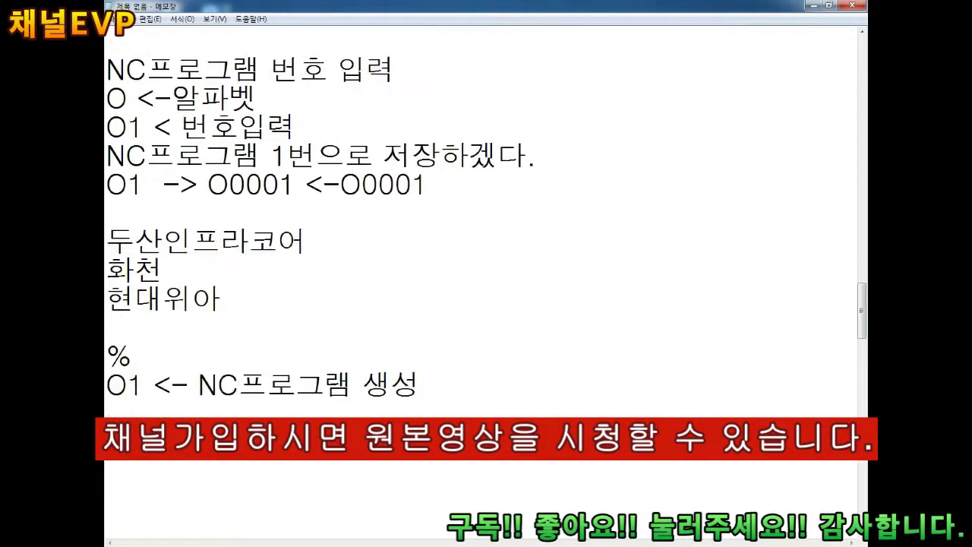
pyautogui.press('Return')
pyautogui.write('마작')
pyautogui.press('Return')
# Replace the 화낙 entry with '중소기업 나온' and select the maker names.
pyautogui.write('화낙')
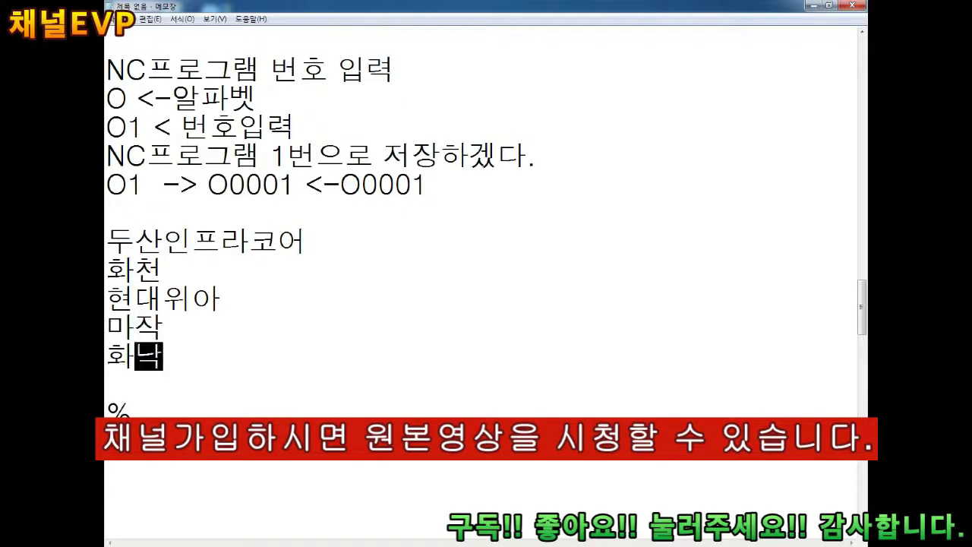
pyautogui.press('BackSpace')
pyautogui.press('BackSpace')
pyautogui.press('BackSpace')
pyautogui.press('Return')
pyautogui.write('중견기ㅇ')
pyautogui.press('BackSpace')
pyautogui.press('BackSpace')
pyautogui.press('BackSpace')
pyautogui.write('소기업 나온')
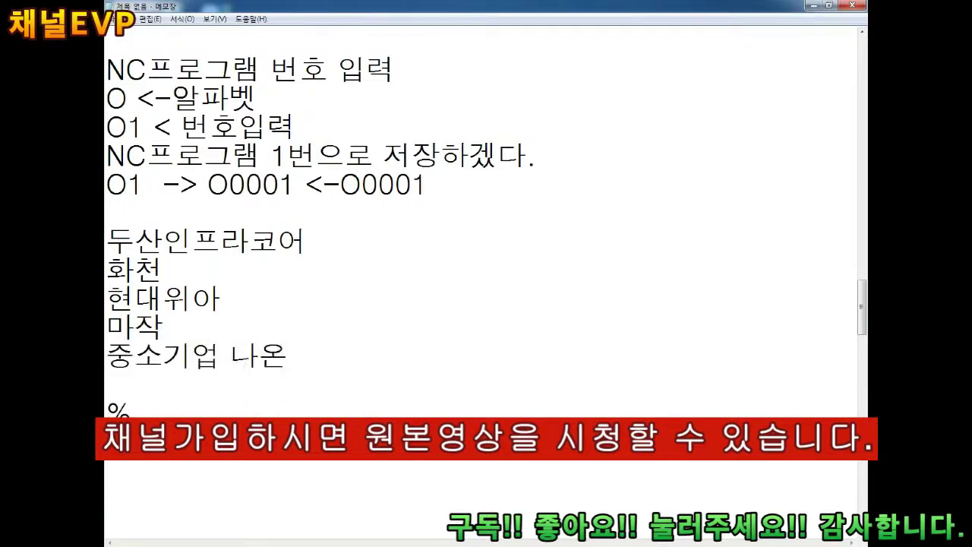
pyautogui.moveTo(222, 300); pyautogui.dragTo(135, 241)
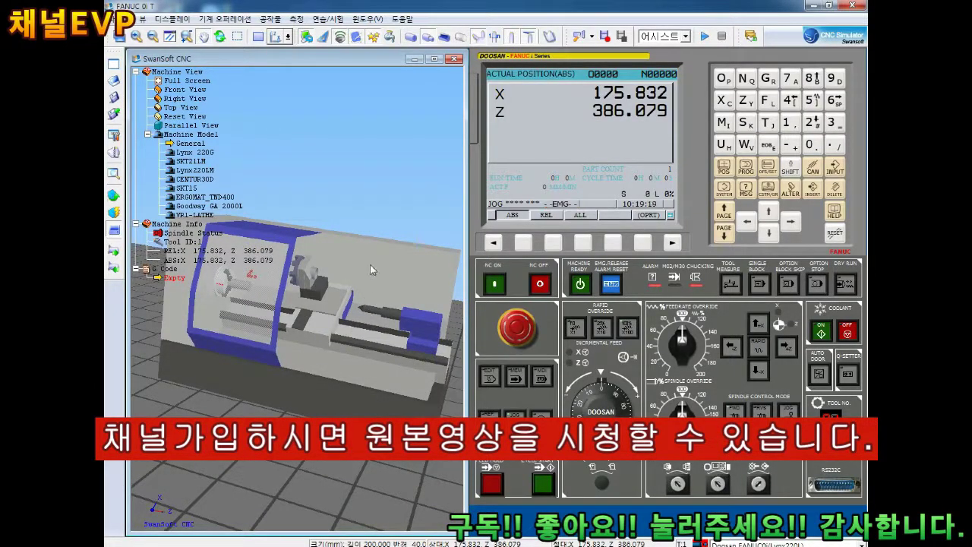
pyautogui.moveTo(362, 302); pyautogui.dragTo(372, 288)
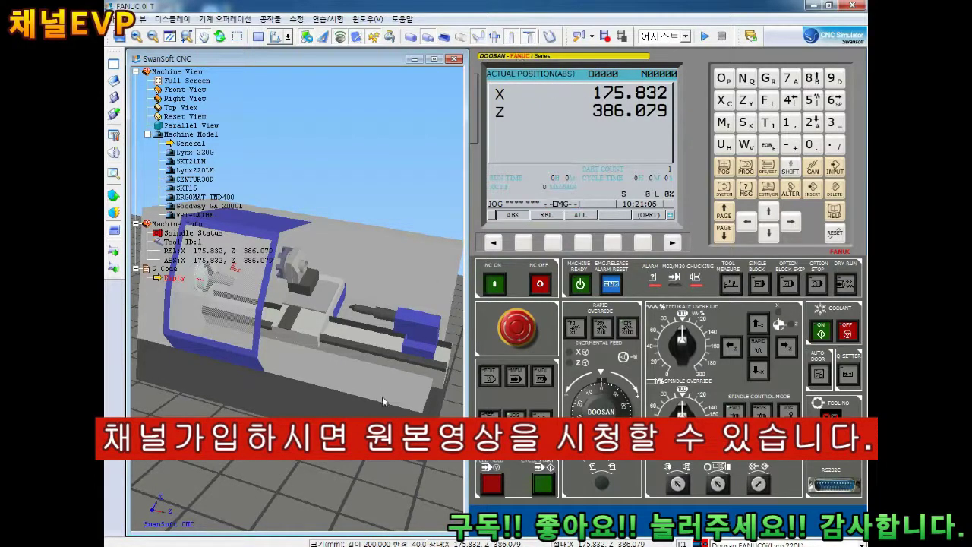
pyautogui.press('super')
# Start a maximized blank Paint canvas and sketch 보 with a long line, keeping Notepad open.
pyautogui.click(152, 297)
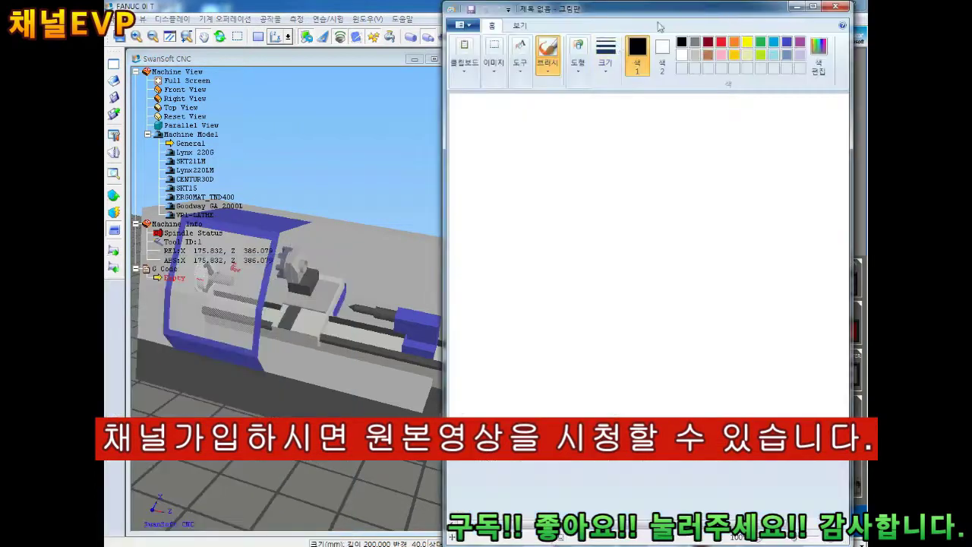
pyautogui.click(813, 7)
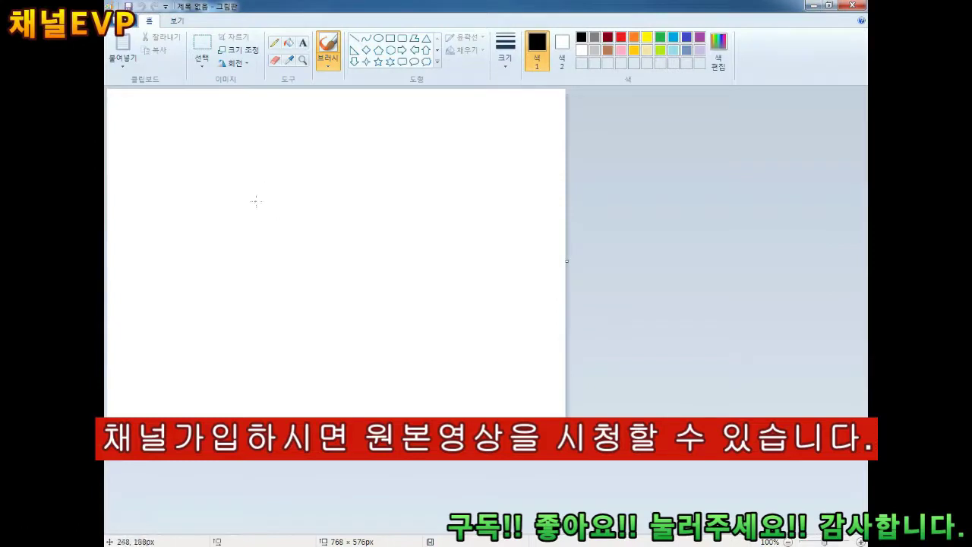
pyautogui.moveTo(210, 168)
pyautogui.mouseDown()
pyautogui.moveTo(210, 196)
pyautogui.moveTo(228, 194)
pyautogui.mouseUp()
pyautogui.moveTo(211, 185); pyautogui.dragTo(291, 201)
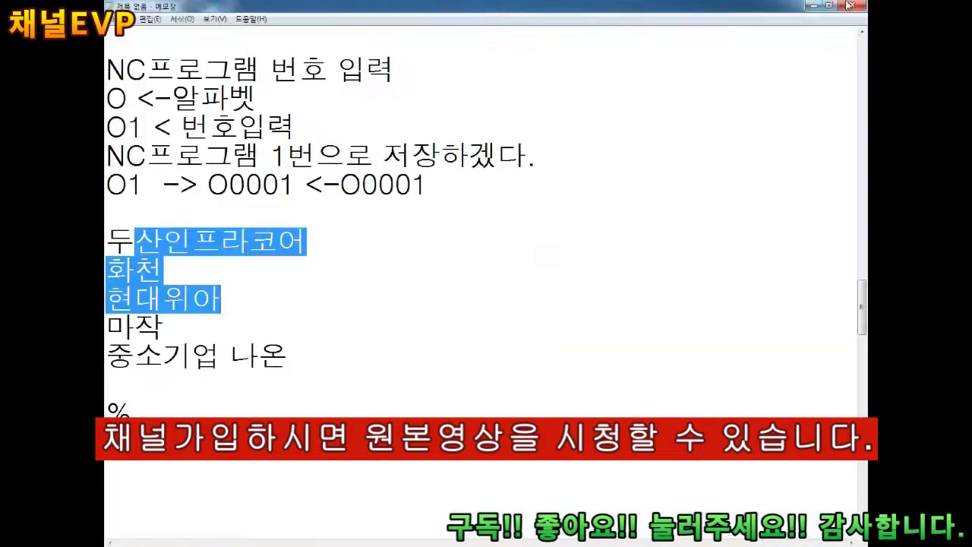
pyautogui.click(851, 5)
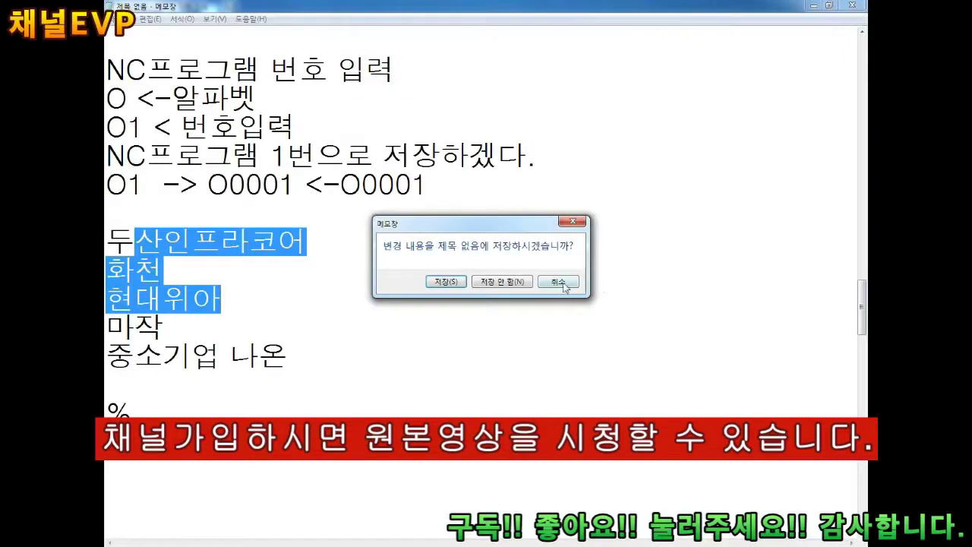
# Type the 장비구매 heading, a 본체+컨트롤러 line and an indented 공구대(갱,터릿) line.
pyautogui.write('장비구매')
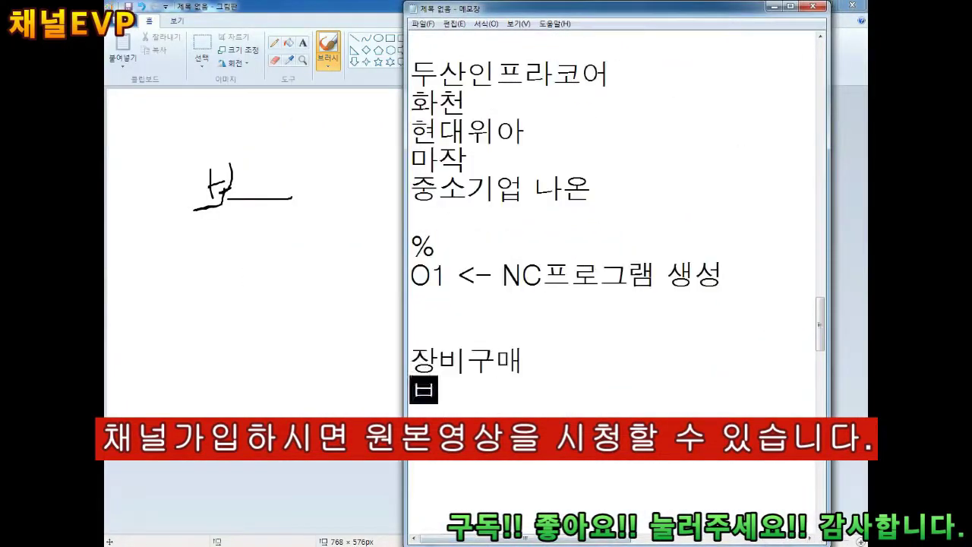
pyautogui.press('Return')
pyautogui.press('Return')
pyautogui.write('본체+컨트롤러')
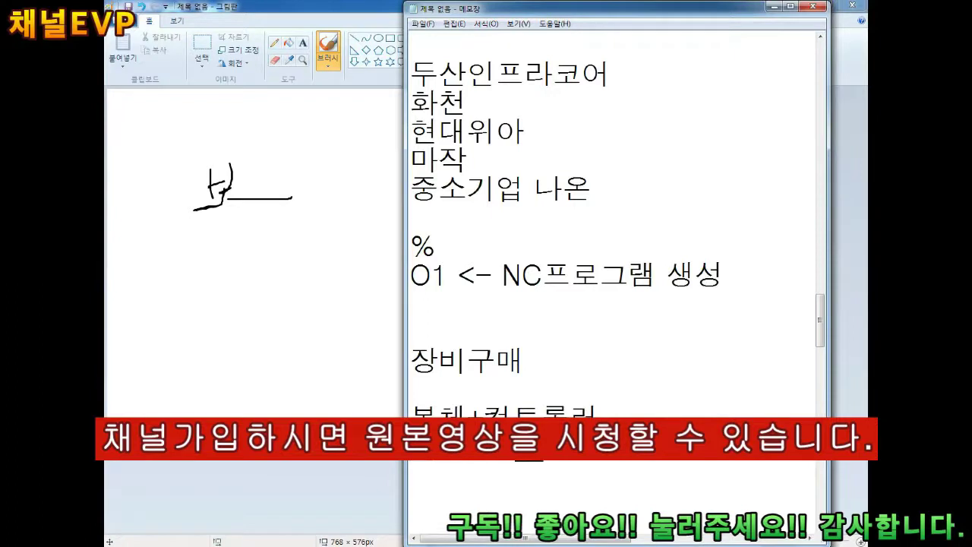
pyautogui.press('Return')
pyautogui.press('Tab')
pyautogui.write('공구대(갱,터릿')
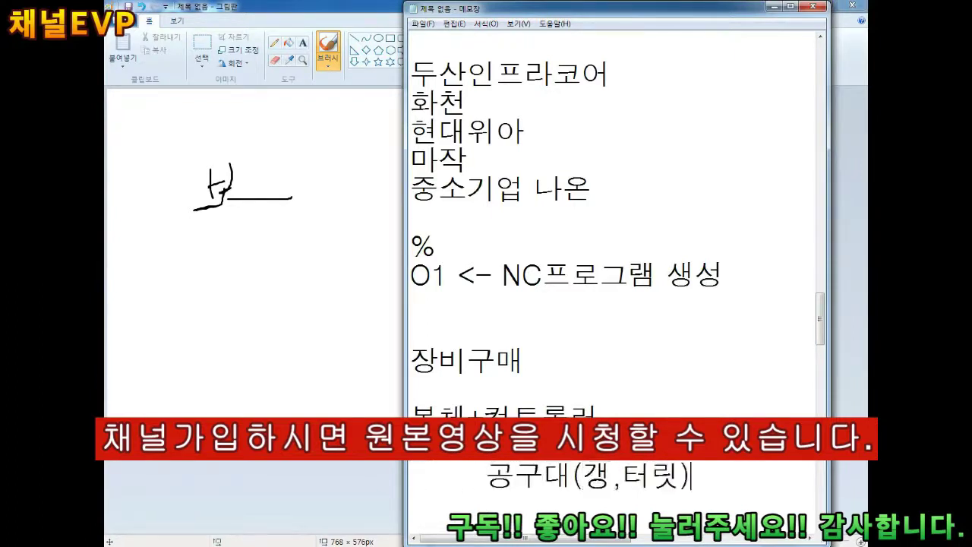
pyautogui.write(')')
pyautogui.press('Return')
# Add the turret note '터릿(복합가공 링가공 추가되면 다 터릿공구대)'.
pyautogui.scroll(-1, 524, 369)
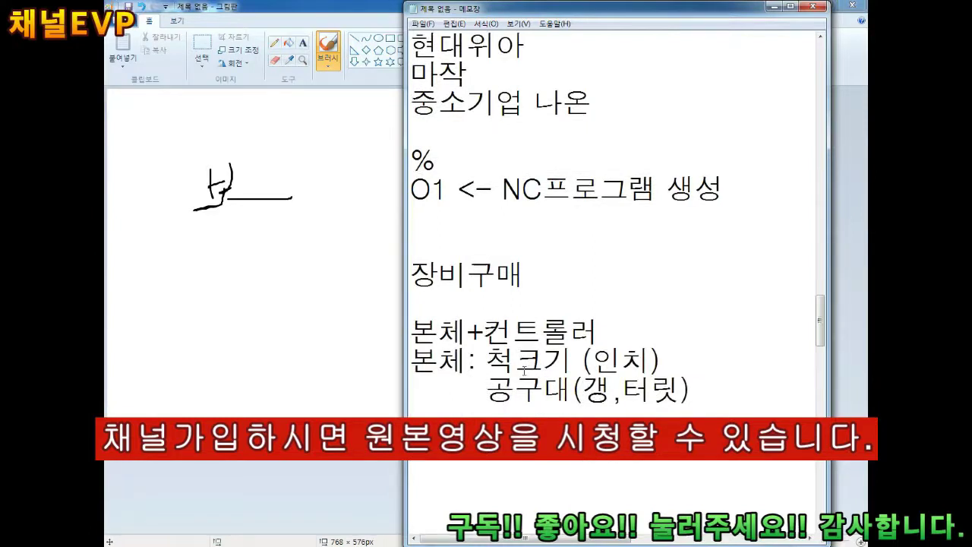
pyautogui.write('터릿(복합가강')
pyautogui.press('BackSpace')
pyautogui.press('BackSpace')
pyautogui.write('공')
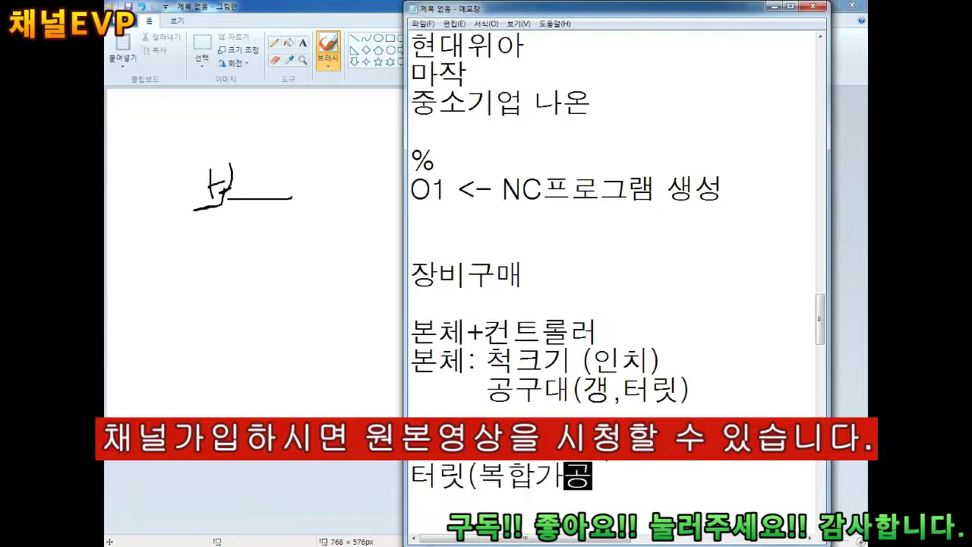
pyautogui.write('(')
pyautogui.press('BackSpace')
pyautogui.write('링가공 추가되면 다 터릿공구대')
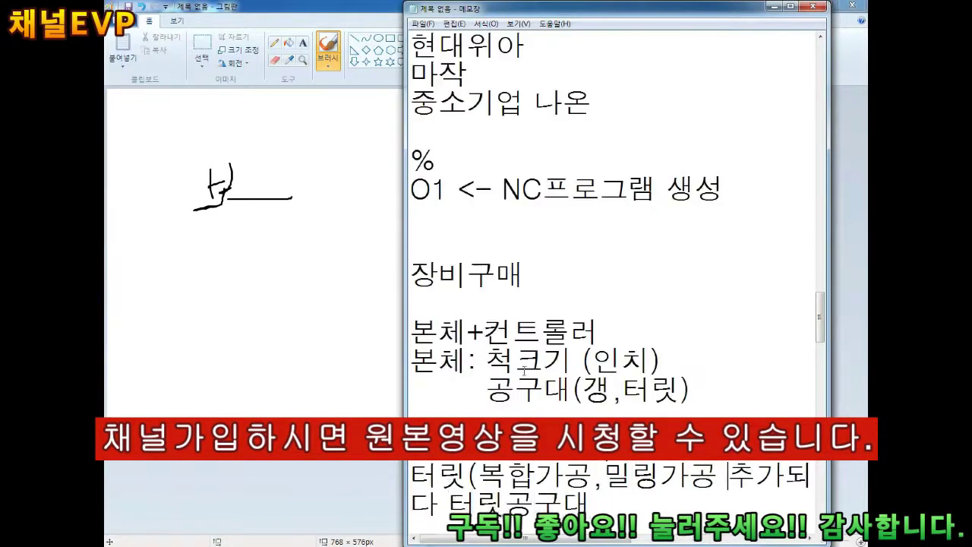
pyautogui.scroll(-3, 524, 370)
pyautogui.write(')')
# Insert a 베드크기 line below the tool-post entry, with a blank line under 본체+컨트롤러.
pyautogui.press('Up')
pyautogui.press('Up')
pyautogui.press('Up')
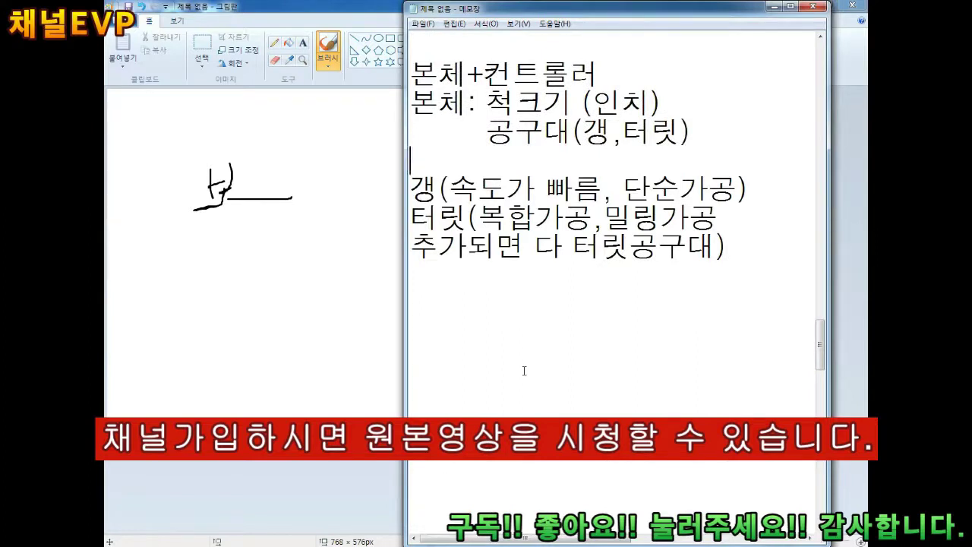
pyautogui.press('Return')
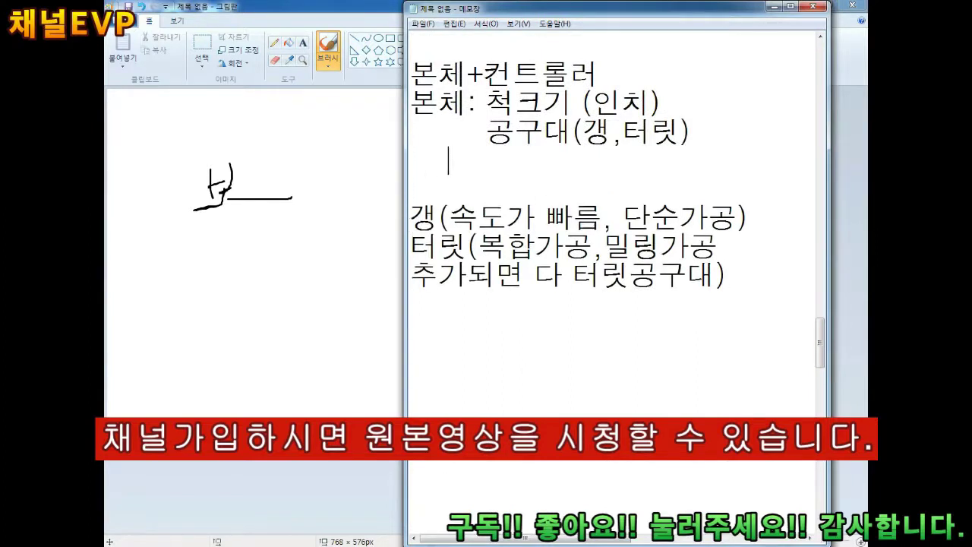
pyautogui.write('베드크기')
pyautogui.press('Up')
pyautogui.press('Up')
pyautogui.press('Up')
pyautogui.press('Return')
# At the end, add a 컨트롤러(국내,국외) heading with indented makers (화낙,마작,센츄렬).
pyautogui.hotkey('ctrl', 'End')
pyautogui.press('Return')
pyautogui.write('커ㄴ트롤러(국내,국외)')
pyautogui.press('Return')
pyautogui.press('Tab')
pyautogui.write('(화낙,마작,센츄렬)')
pyautogui.press('Return')
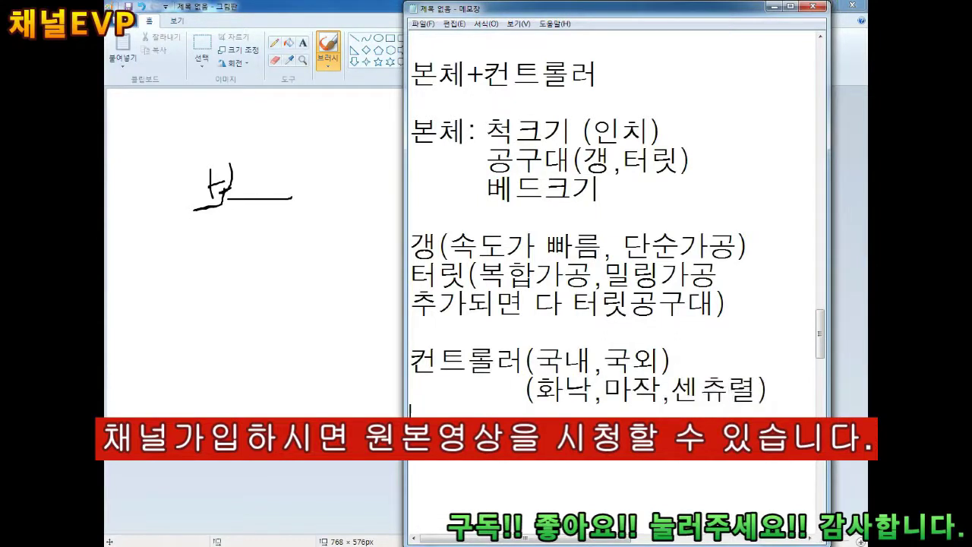
# Label the makers as 국외:, add a domestic 국내: 비젼380 line, and maximize Notepad.
pyautogui.press('Tab')
pyautogui.write('(국')
pyautogui.press('Up')
pyautogui.press('Left')
pyautogui.write('국외:')
pyautogui.press('Down')
pyautogui.write('내 :비젼380')
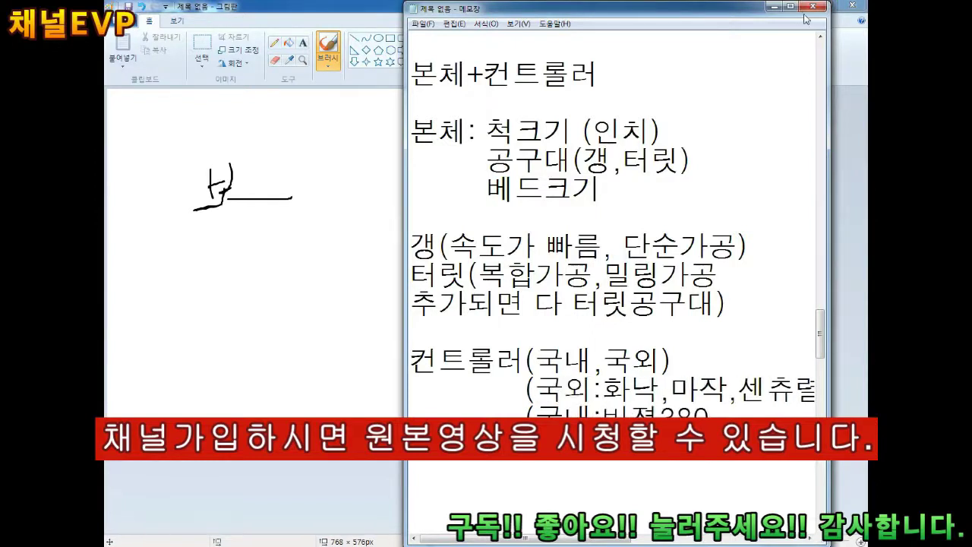
pyautogui.click(789, 5)
pyautogui.write(')')
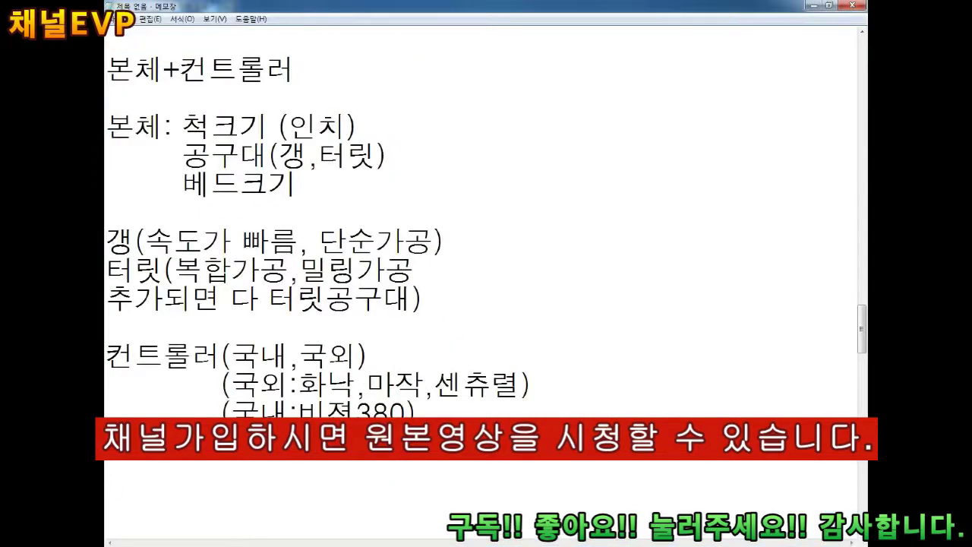
# Add '컨트롤러 국내 300만원 저렴하고' with an indented '성능이 우수함..' line below.
pyautogui.press('BackSpace')
pyautogui.write('컨트롤러')
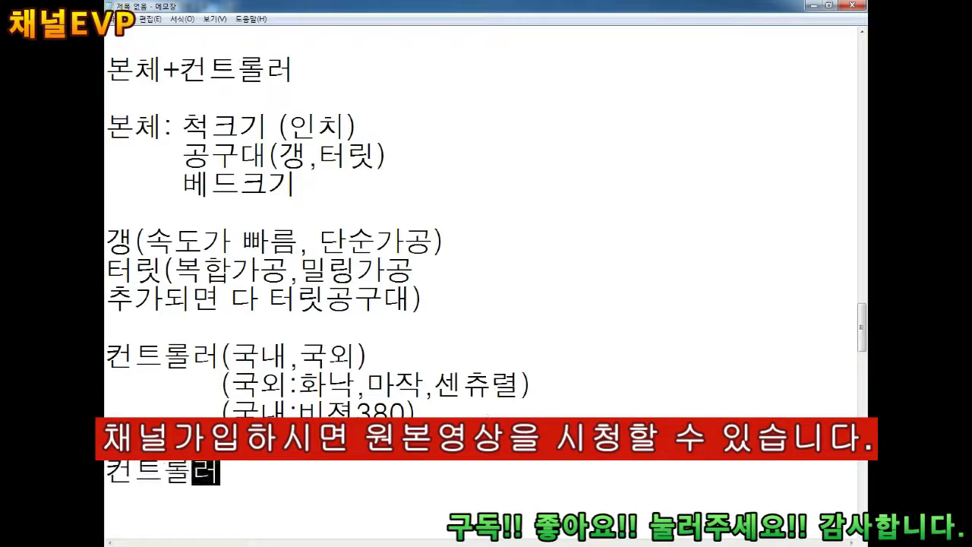
pyautogui.write(' 국내 300만원 저렴하고')
pyautogui.press('Return')
pyautogui.press('Tab')
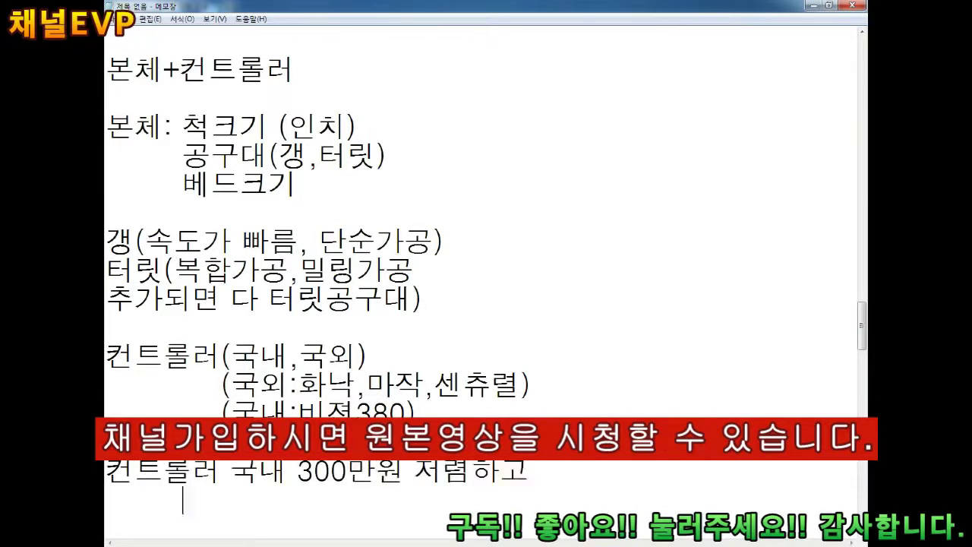
pyautogui.write('ㅅ성능이 우수함..')
pyautogui.press('Return')
pyautogui.press('Tab')
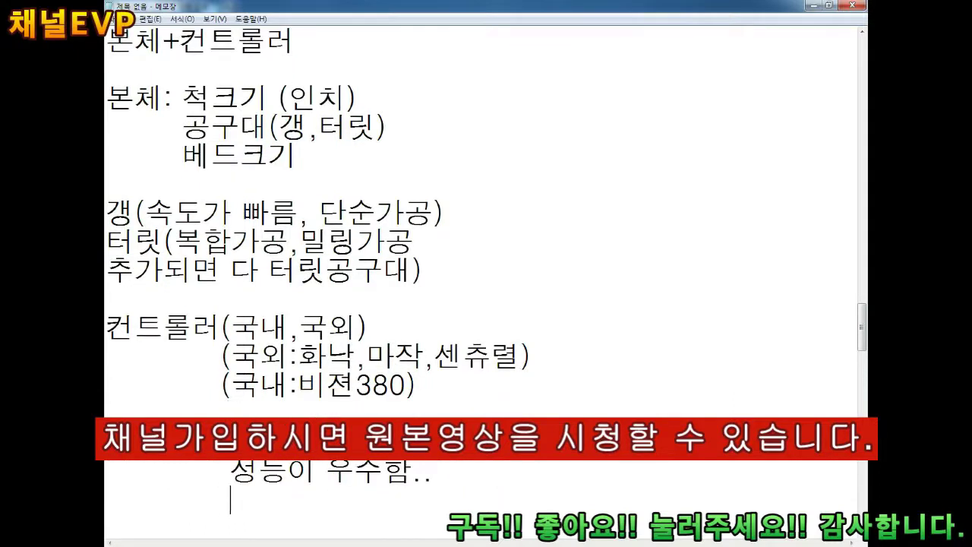
# Add the 'AS 무상 지원' and '2~3년 회사운영' lines, then begin a 직원 line.
pyautogui.scroll(-1, 488, 416)
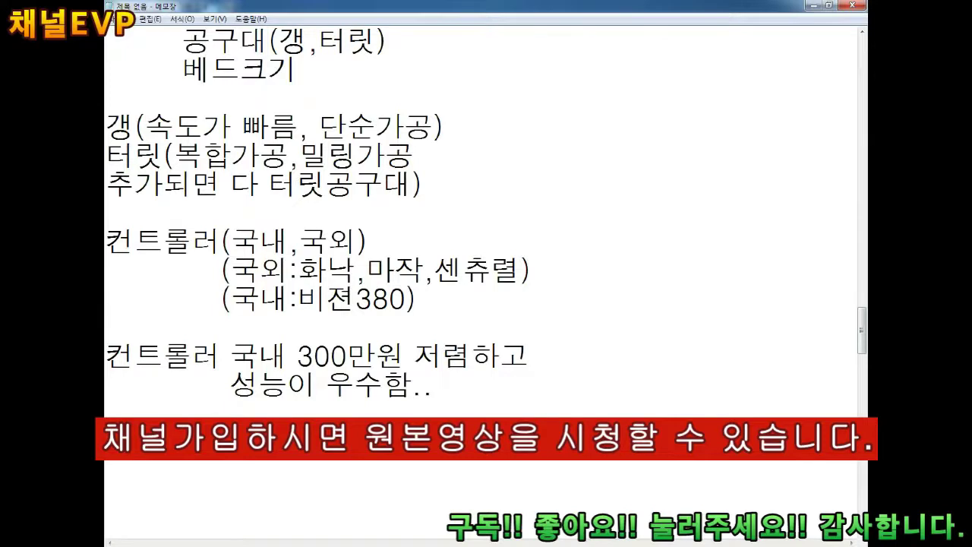
pyautogui.scroll(-1, 489, 415)
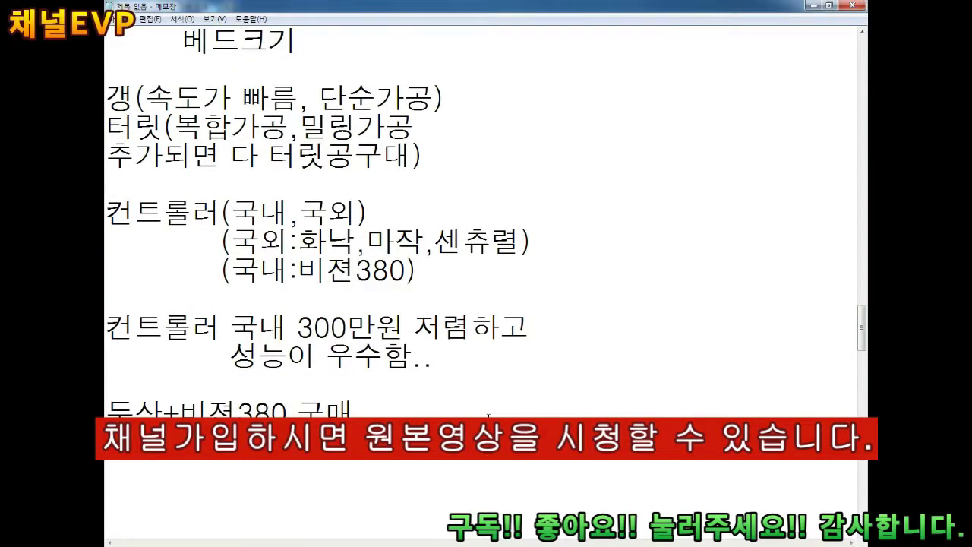
pyautogui.write('AS 무상 지원')
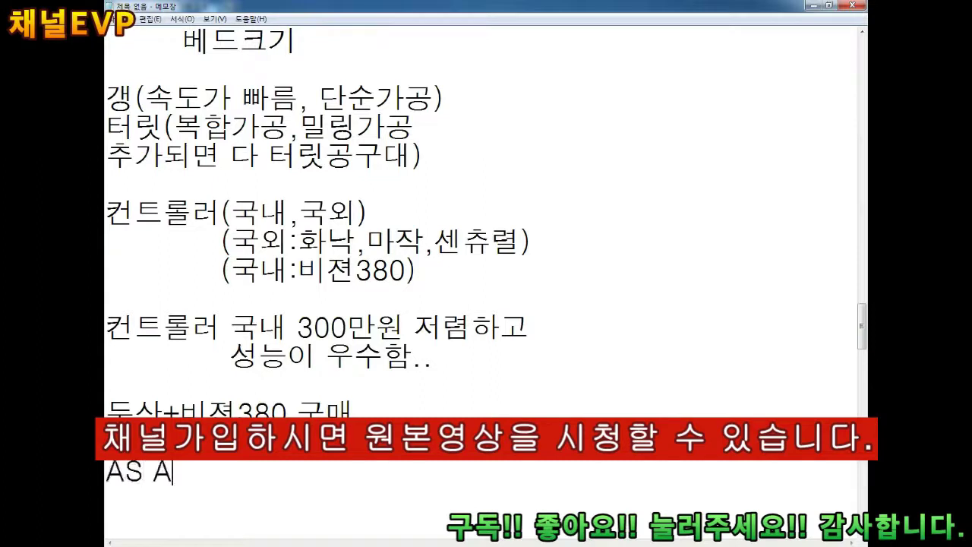
pyautogui.scroll(-1, 488, 415)
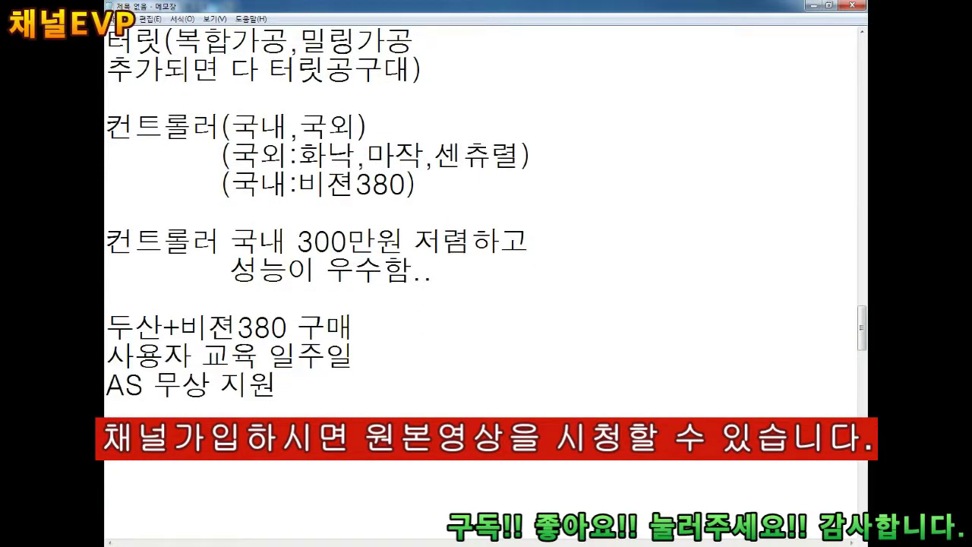
pyautogui.write('2~3년 회사운영')
pyautogui.press('Return')
pyautogui.press('Return')
pyautogui.press('Return')
pyautogui.scroll(-1, 488, 415)
pyautogui.click(488, 416)
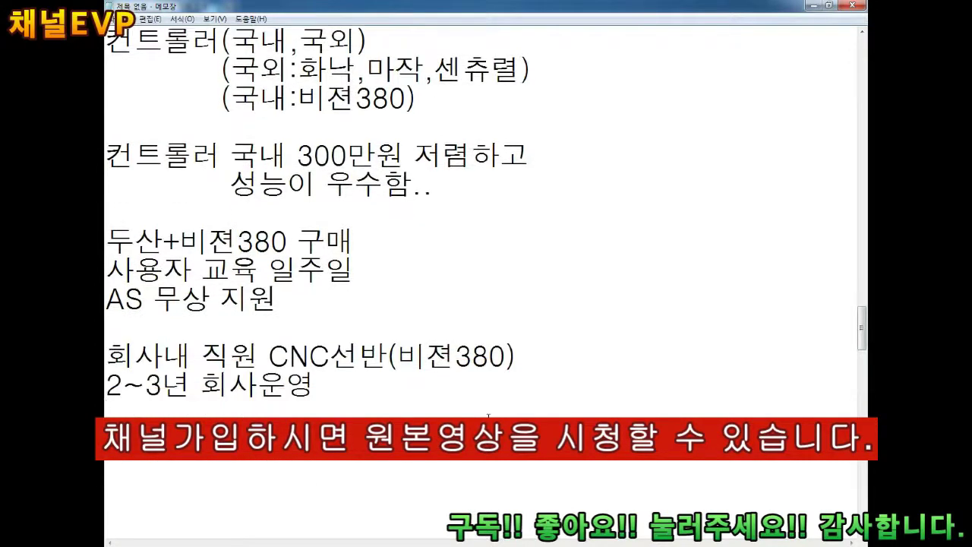
pyautogui.write('직원')
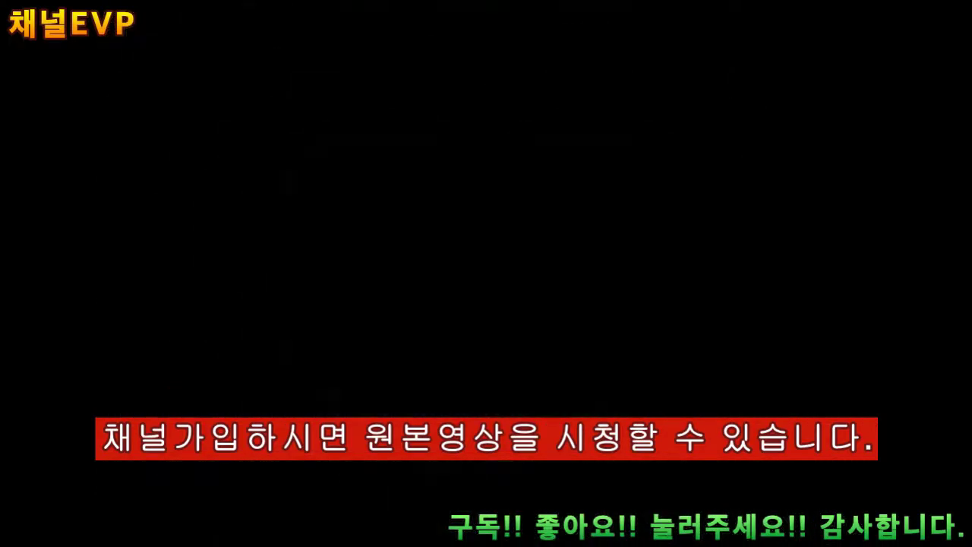
# Complete the staff line with '다른회사 사장 관리자' and add 250만원 and 280만원 amounts.
pyautogui.write('치복 다른회사 사장 관리자')
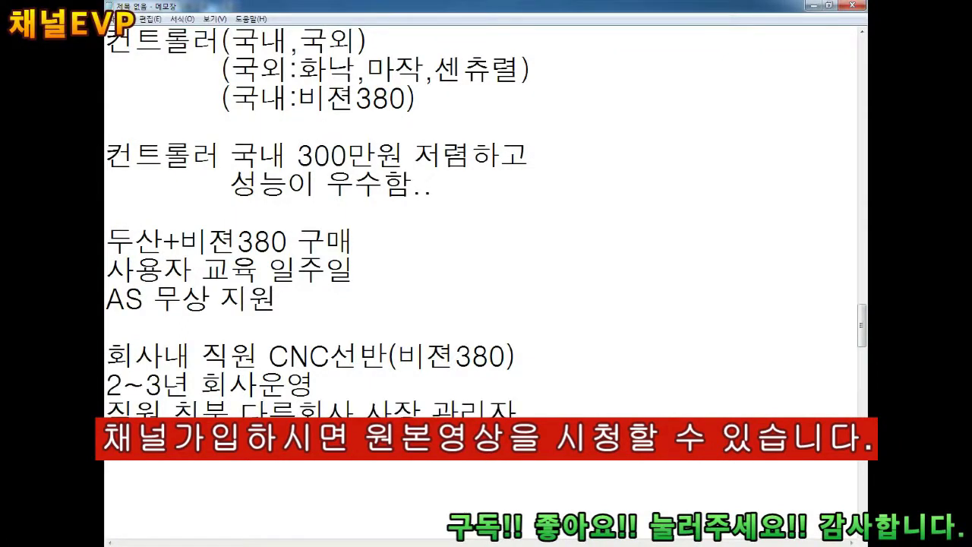
pyautogui.write('250만원')
pyautogui.press('Return')
pyautogui.write('280만원')
pyautogui.press('Return')
pyautogui.press('Return')
pyautogui.press('Return')
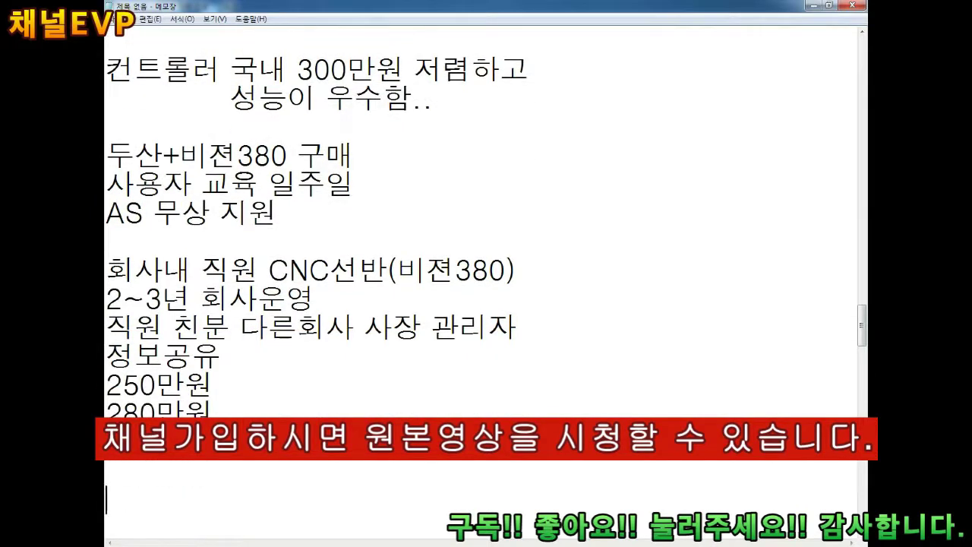
# Insert a '기술자 공고 면접 (화낙)' line above 회사내 직원 CNC선반(비젼380).
pyautogui.click(122, 277)
pyautogui.press('Return')
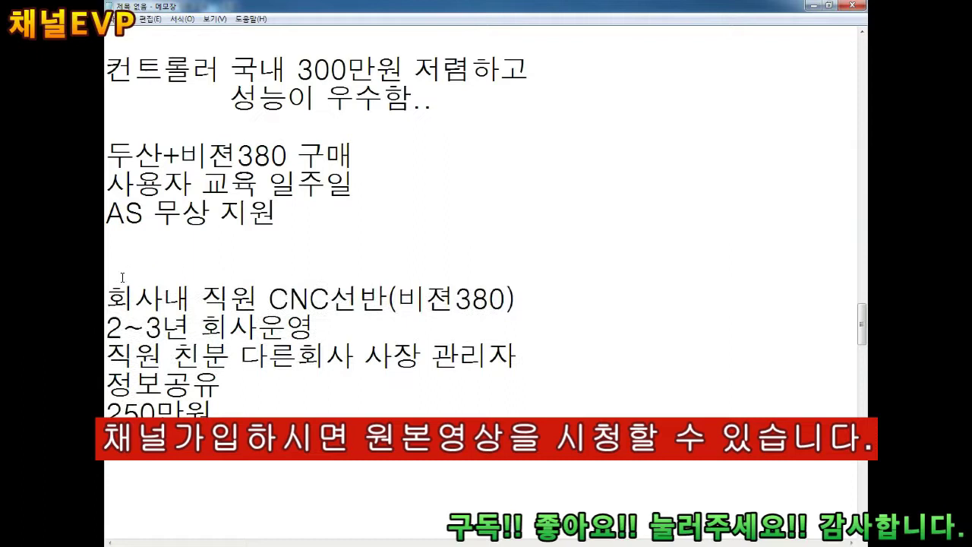
pyautogui.write('깃')
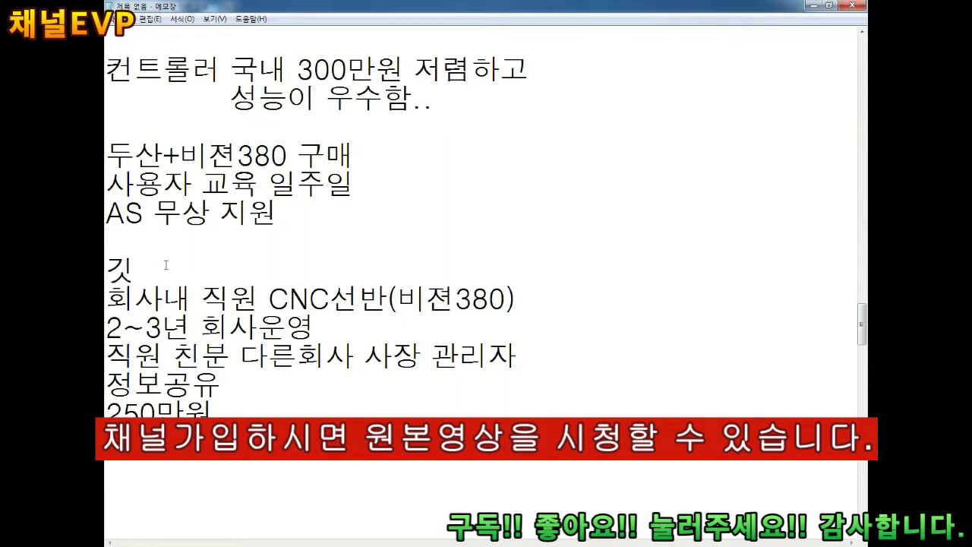
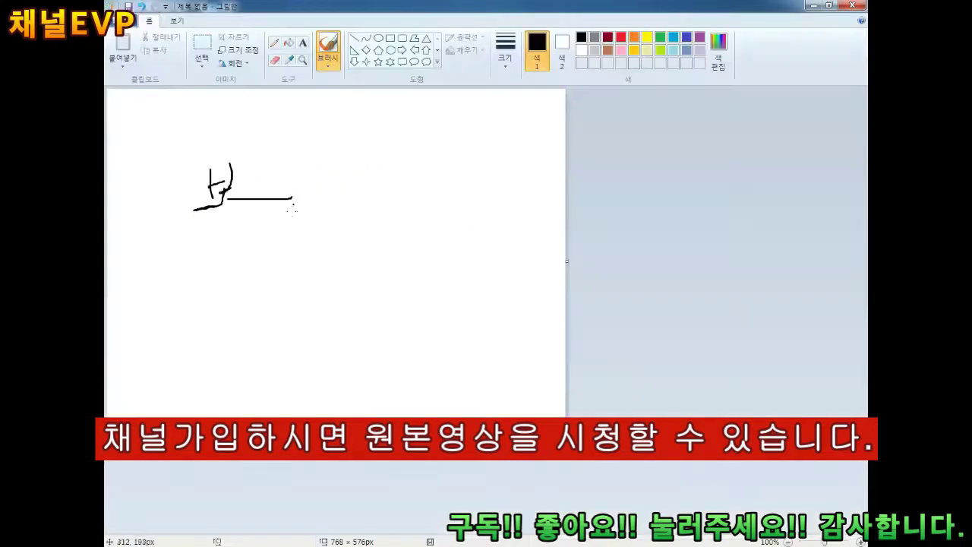
# Sketch a rough round outline, then note '<-DNC전송 프로그램 앞머리에 % 입력되어야 함.' after the %.
pyautogui.moveTo(194, 208); pyautogui.dragTo(308, 141)
pyautogui.moveTo(378, 150); pyautogui.dragTo(418, 217)
pyautogui.moveTo(397, 180)
pyautogui.mouseDown()
pyautogui.moveTo(436, 182)
pyautogui.moveTo(488, 216)
pyautogui.mouseUp()
pyautogui.moveTo(312, 226)
pyautogui.mouseDown()
pyautogui.moveTo(320, 251)
pyautogui.moveTo(295, 261)
pyautogui.mouseUp()
pyautogui.moveTo(320, 235); pyautogui.dragTo(411, 295)
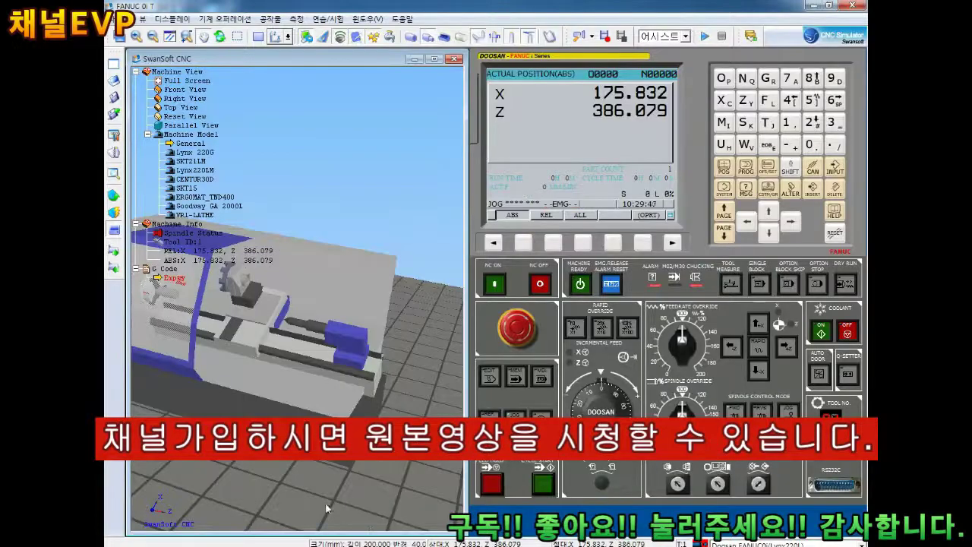
pyautogui.write('<-DNC전송 프로그램 앞머리에 % 입력되어')
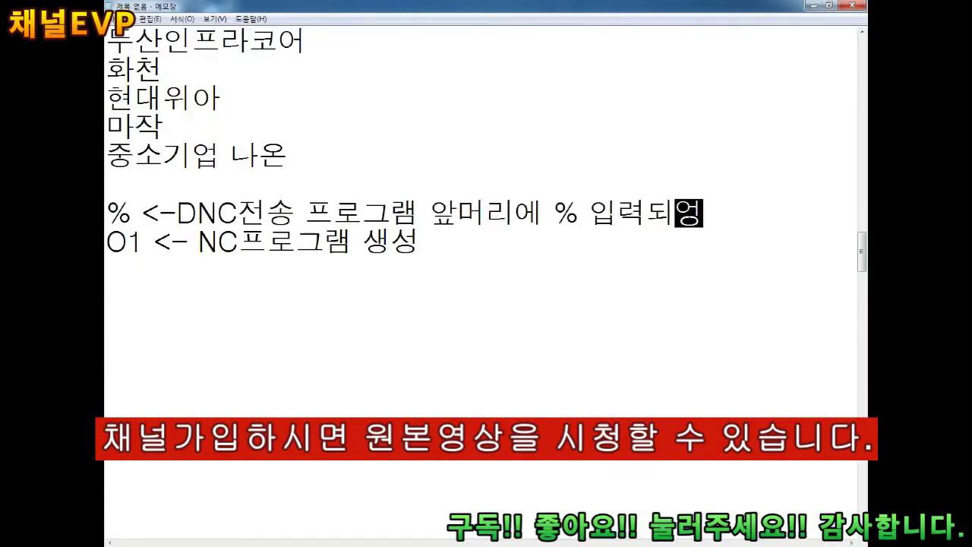
pyautogui.write('야 함.')
# Add the plane list line '(평면,정면,우측면)' below the O1 line.
pyautogui.click(239, 242)
pyautogui.click(217, 242)
pyautogui.click(111, 262)
pyautogui.click(128, 264)
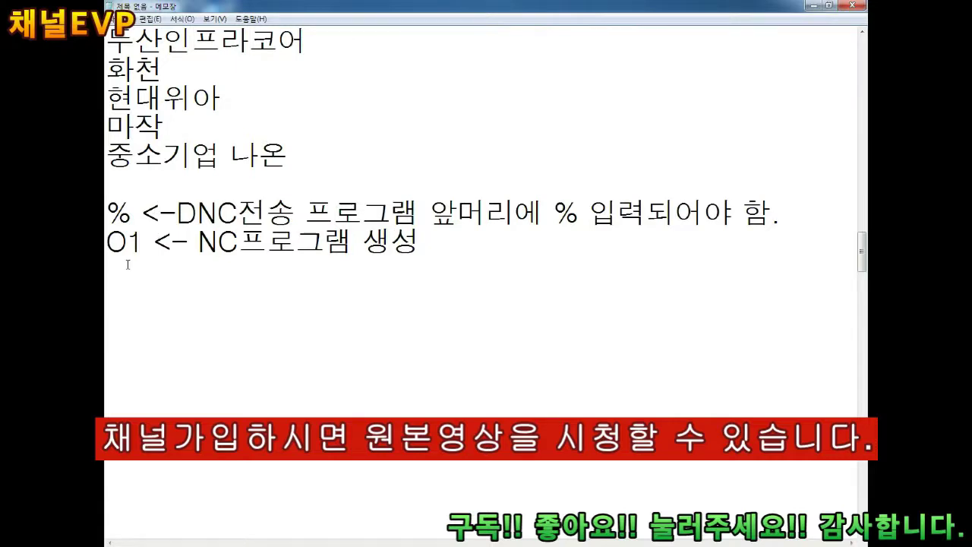
pyautogui.write('(평면,정면,우측면)')
pyautogui.press('Home')
pyautogui.press('Return')
# Add 'mm' and 'inch' lines above the plane list.
pyautogui.press('Return')
pyautogui.press('Return')
pyautogui.press('Up')
pyautogui.write('mm')
pyautogui.press('Return')
pyautogui.write('inch')
pyautogui.press('Up')
pyautogui.press('Home')
pyautogui.press('Down')
pyautogui.press('Home')
pyautogui.press('End')
# Add '회전당이송', '분당이송' and the '모든명령어 취소가 되어야' note.
pyautogui.press('Return')
pyautogui.press('Return')
pyautogui.press('Return')
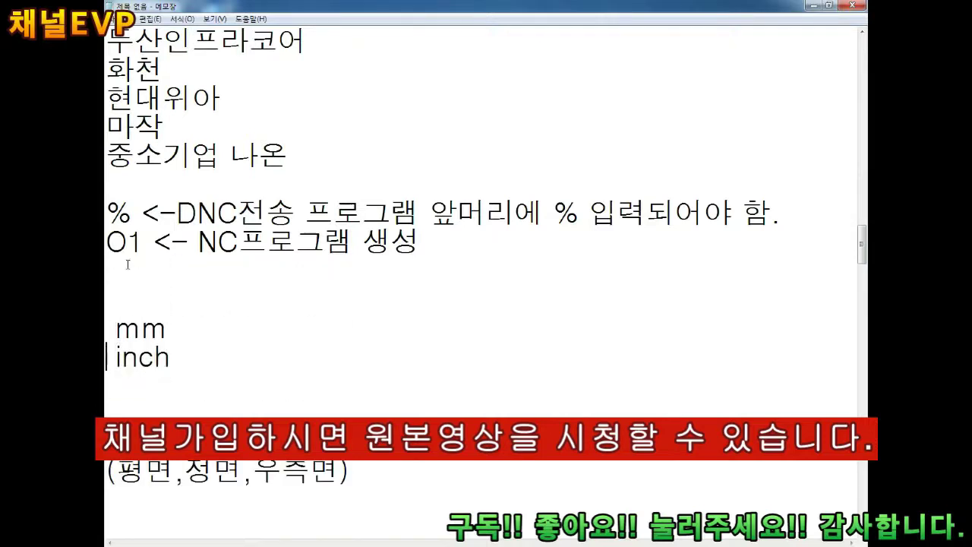
pyautogui.write('회전당이송')
pyautogui.press('Return')
pyautogui.write('분당이송')
pyautogui.scroll(-1, 127, 265)
pyautogui.scroll(-1, 128, 264)
pyautogui.write('모든명령어 취소가 되어야')
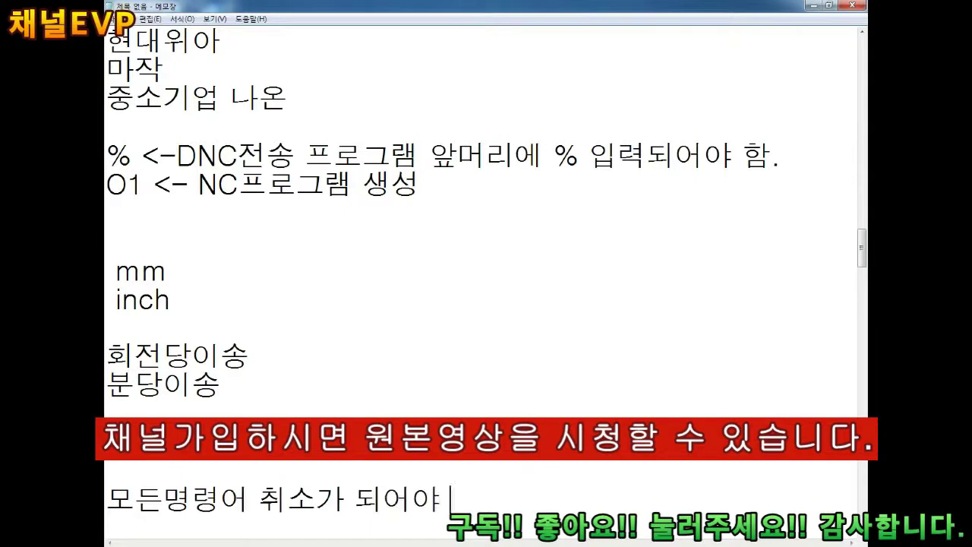
pyautogui.scroll(-2, 486, 273)
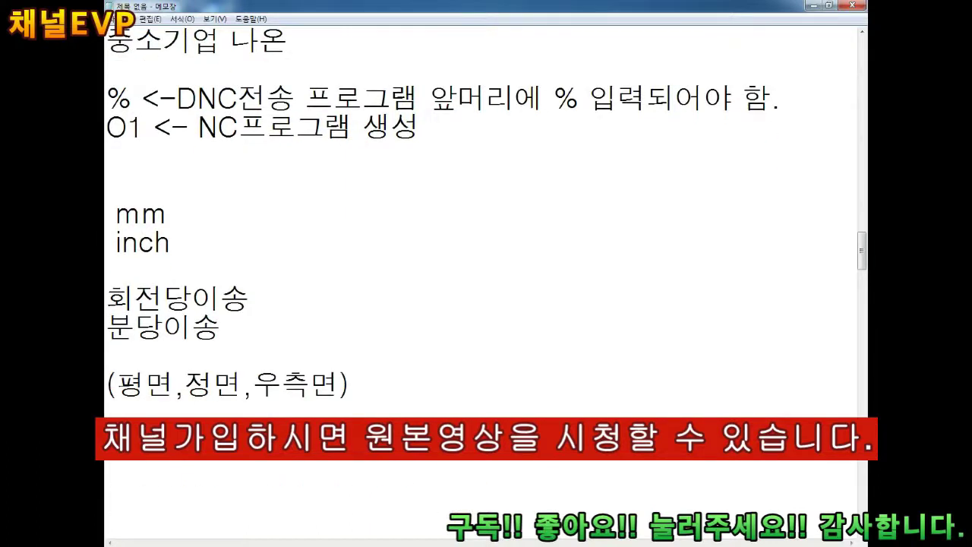
# Insert a '환경설정 영역' heading line above mm.
pyautogui.press('Up')
pyautogui.press('Up')
pyautogui.press('Up')
pyautogui.press('Up')
pyautogui.press('Up')
pyautogui.press('Up')
pyautogui.press('Return')
pyautogui.press('Up')
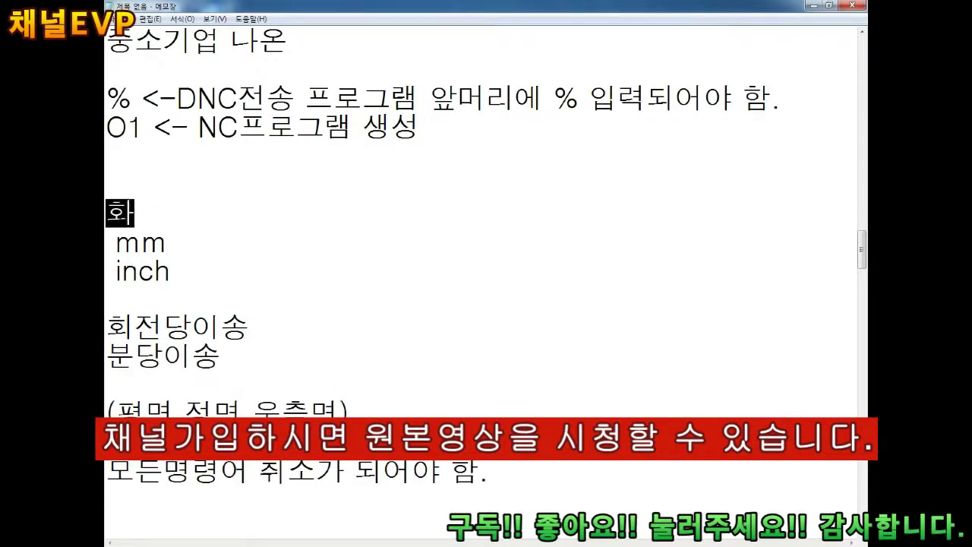
pyautogui.write('환경설정 영여ㄱ')
pyautogui.press('Up')
pyautogui.press('Up')
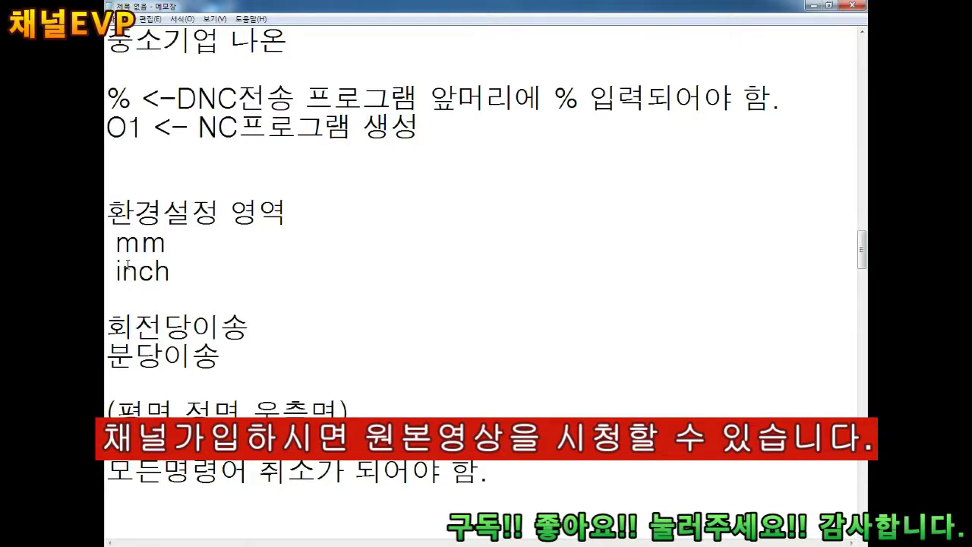
# Start the NC code under the O1 line with 'G21 G99'.
pyautogui.click(348, 409)
pyautogui.hotkey('shift', 'Home')
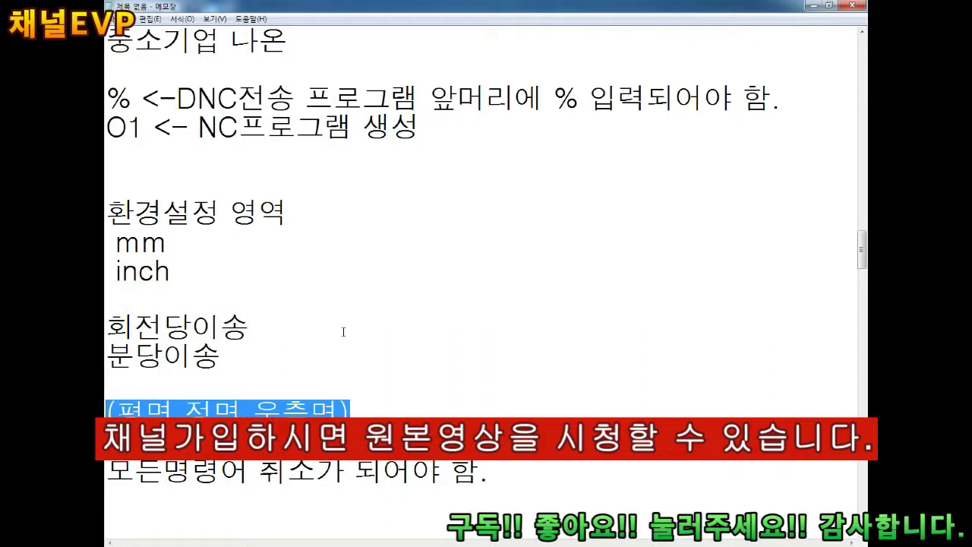
pyautogui.click(107, 157)
pyautogui.write('ㅎ')
pyautogui.press('BackSpace')
pyautogui.write('G21')
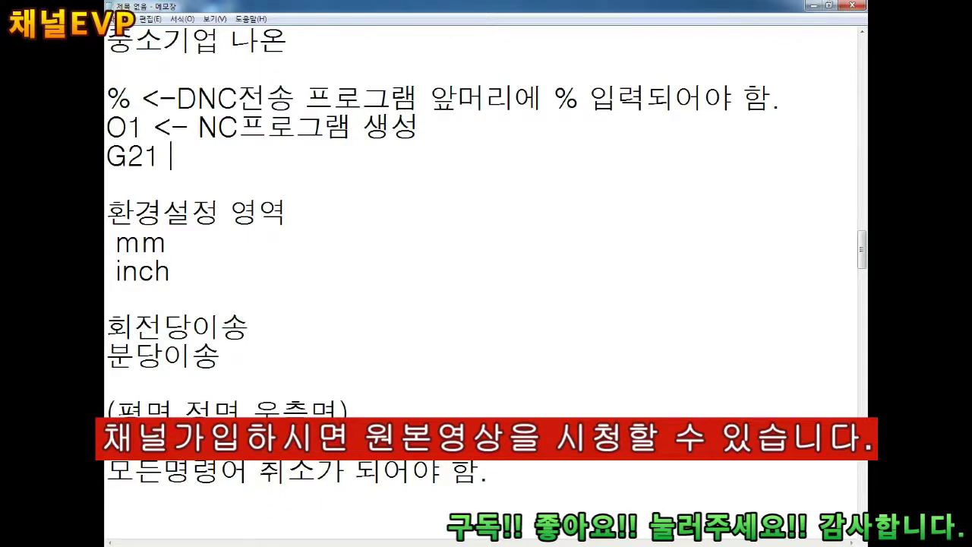
pyautogui.write('G99')
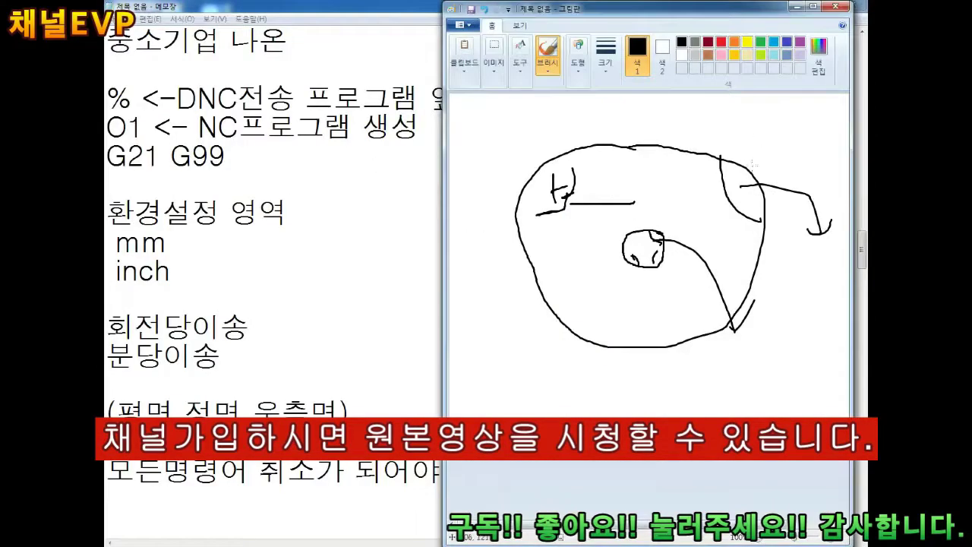
# On a fresh canvas, draw a black tool outline and an orange insert shape.
pyautogui.click(662, 281)
pyautogui.click(605, 53)
pyautogui.click(632, 109)
pyautogui.moveTo(694, 303)
pyautogui.mouseDown()
pyautogui.moveTo(688, 315)
pyautogui.moveTo(706, 323)
pyautogui.mouseUp()
pyautogui.click(734, 42)
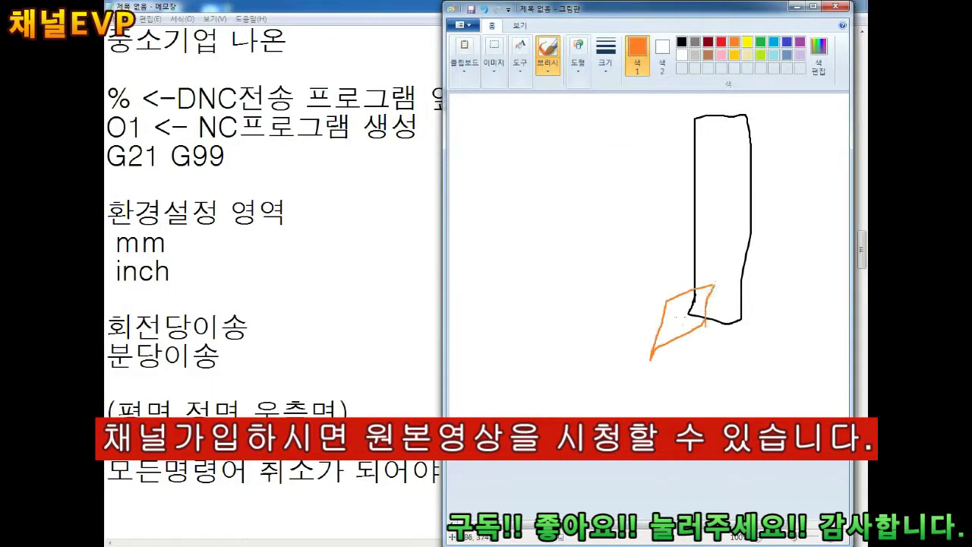
pyautogui.moveTo(666, 298); pyautogui.dragTo(654, 360)
pyautogui.moveTo(713, 319); pyautogui.dragTo(653, 361)
pyautogui.moveTo(541, 134); pyautogui.dragTo(640, 196)
pyautogui.moveTo(540, 133); pyautogui.dragTo(636, 196)
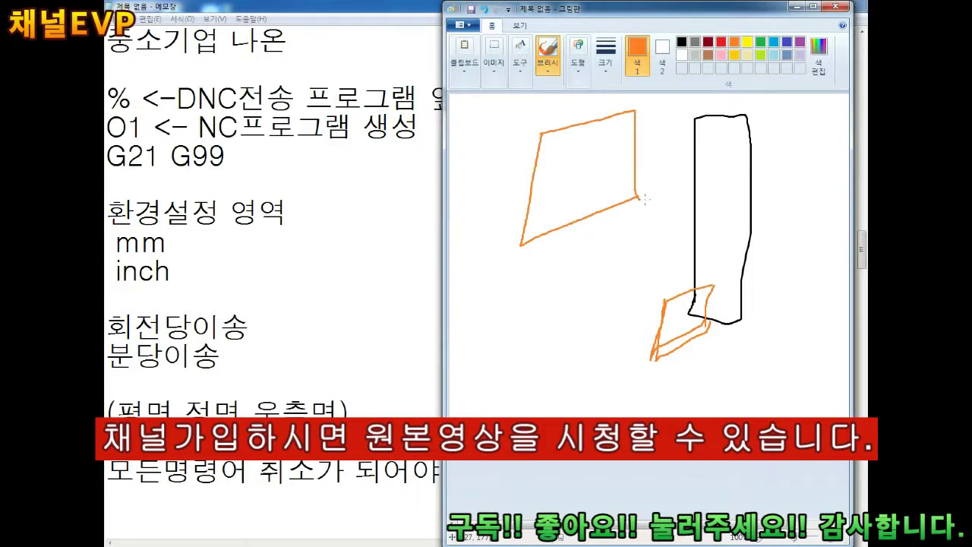
# Draw the stepped black workpiece profile with green corner marks and a tool-path arrow.
pyautogui.click(681, 42)
pyautogui.moveTo(468, 292)
pyautogui.mouseDown()
pyautogui.moveTo(680, 367)
pyautogui.moveTo(681, 416)
pyautogui.mouseUp()
pyautogui.click(760, 41)
pyautogui.moveTo(675, 354); pyautogui.dragTo(682, 368)
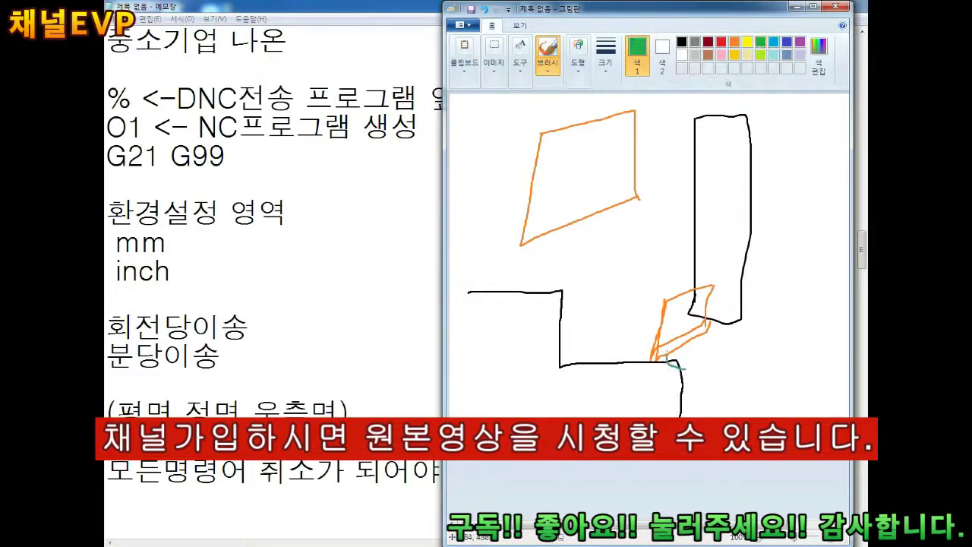
pyautogui.moveTo(561, 358); pyautogui.dragTo(559, 375)
pyautogui.moveTo(562, 289); pyautogui.dragTo(563, 304)
pyautogui.moveTo(476, 289); pyautogui.dragTo(469, 294)
pyautogui.moveTo(695, 415); pyautogui.dragTo(529, 287)
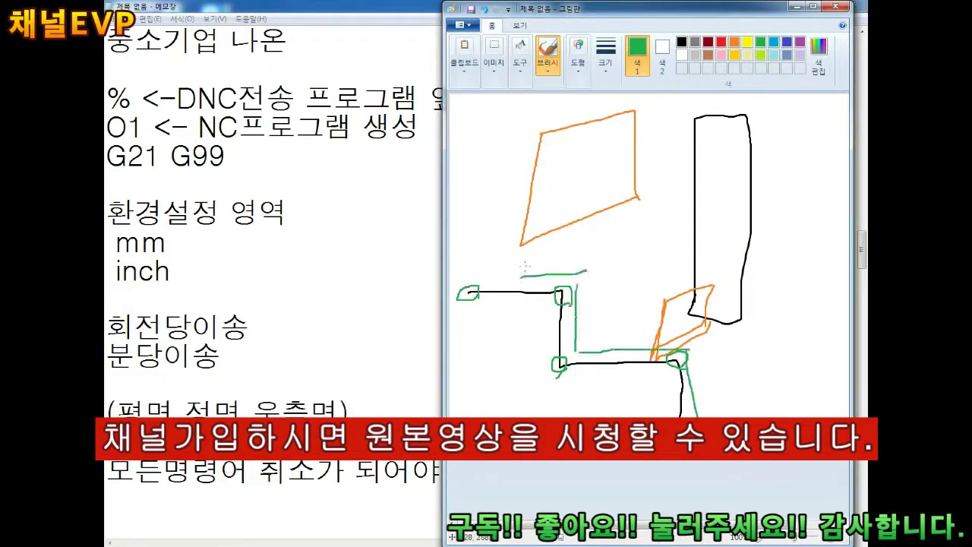
pyautogui.moveTo(568, 170); pyautogui.dragTo(571, 168)
pyautogui.moveTo(518, 245); pyautogui.dragTo(527, 247)
# Mark the insert with a red corner line, a blue arrow and a blue R.
pyautogui.click(723, 42)
pyautogui.moveTo(501, 216); pyautogui.dragTo(598, 272)
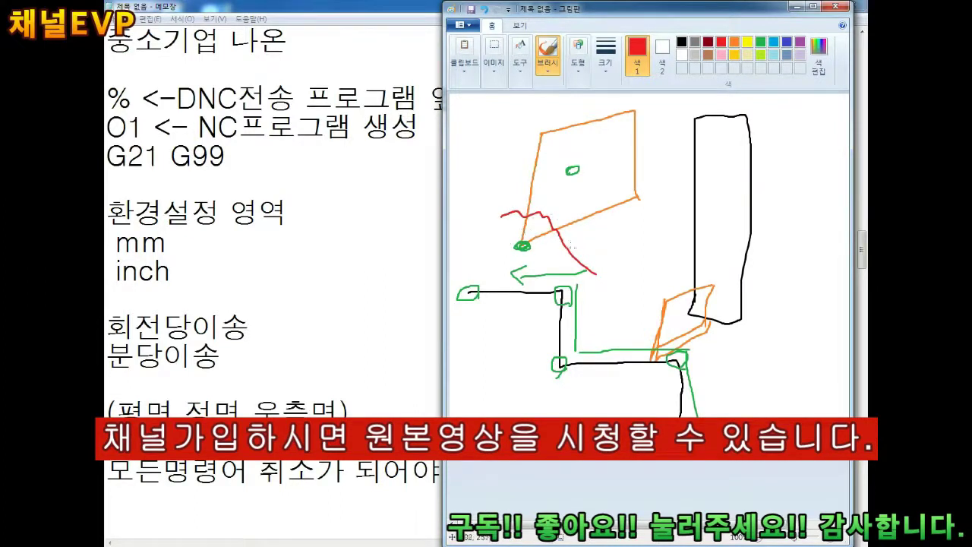
pyautogui.click(773, 41)
pyautogui.moveTo(528, 191)
pyautogui.mouseDown()
pyautogui.moveTo(538, 218)
pyautogui.moveTo(589, 225)
pyautogui.moveTo(550, 213)
pyautogui.mouseUp()
pyautogui.moveTo(558, 202); pyautogui.dragTo(568, 223)
pyautogui.moveTo(624, 181); pyautogui.dragTo(612, 237)
pyautogui.moveTo(621, 182); pyautogui.dragTo(640, 226)
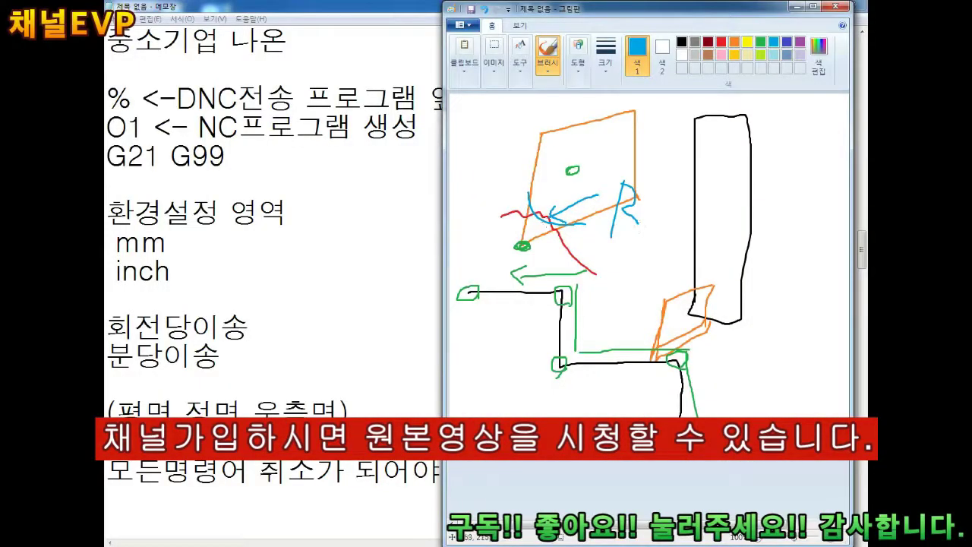
# Label X and Z axes in black and draw direction arrows beside the tool.
pyautogui.click(681, 42)
pyautogui.moveTo(461, 109); pyautogui.dragTo(485, 138)
pyautogui.moveTo(484, 108); pyautogui.dragTo(462, 140)
pyautogui.moveTo(545, 114); pyautogui.dragTo(575, 139)
pyautogui.moveTo(536, 124); pyautogui.dragTo(587, 116)
pyautogui.moveTo(782, 148)
pyautogui.mouseDown()
pyautogui.moveTo(798, 147)
pyautogui.moveTo(790, 240)
pyautogui.mouseUp()
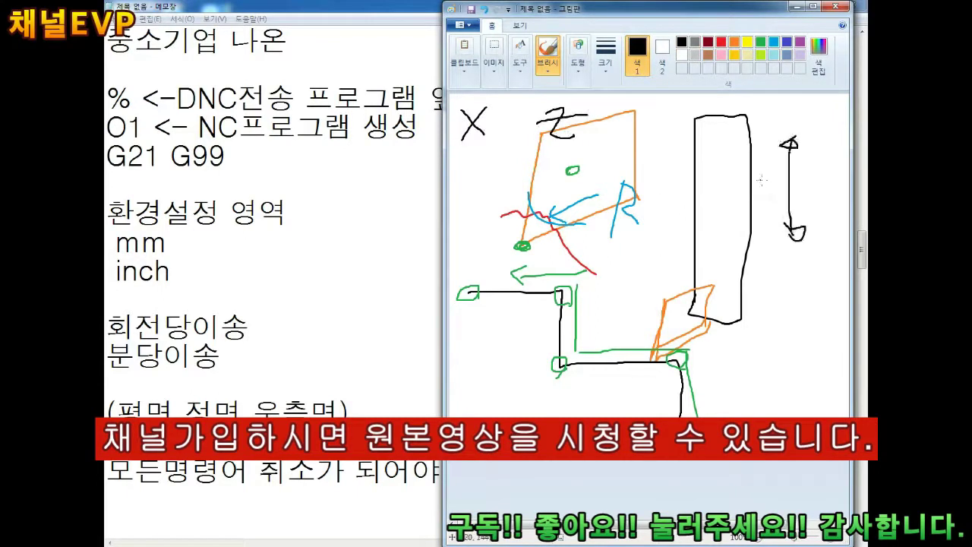
pyautogui.moveTo(760, 182)
pyautogui.mouseDown()
pyautogui.moveTo(847, 178)
pyautogui.moveTo(828, 196)
pyautogui.mouseUp()
# Add a red vertical line, short dashes and a downward arrow by the axes.
pyautogui.click(721, 41)
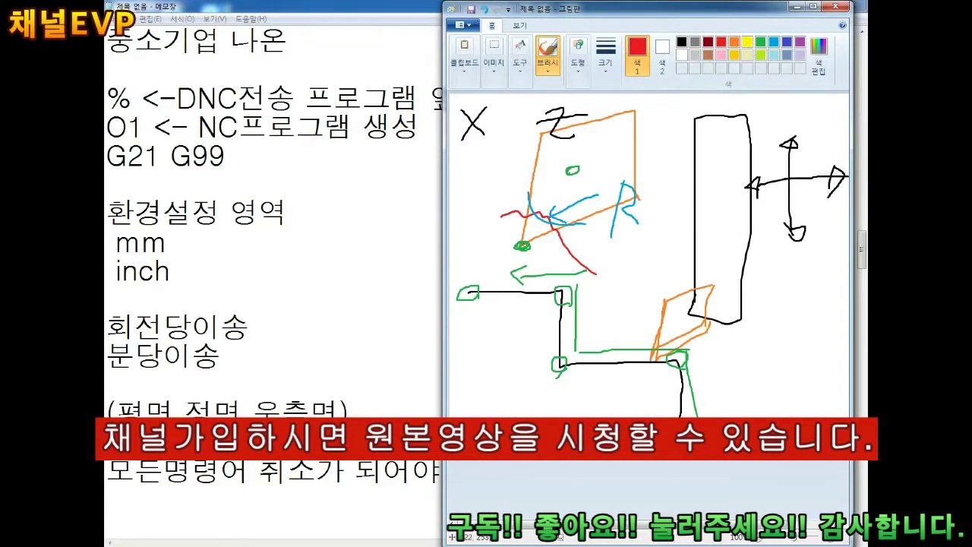
pyautogui.moveTo(798, 119); pyautogui.dragTo(807, 212)
pyautogui.moveTo(745, 142); pyautogui.dragTo(777, 135)
pyautogui.moveTo(809, 146); pyautogui.dragTo(823, 144)
pyautogui.moveTo(773, 201); pyautogui.dragTo(764, 242)
pyautogui.moveTo(759, 229); pyautogui.dragTo(774, 232)
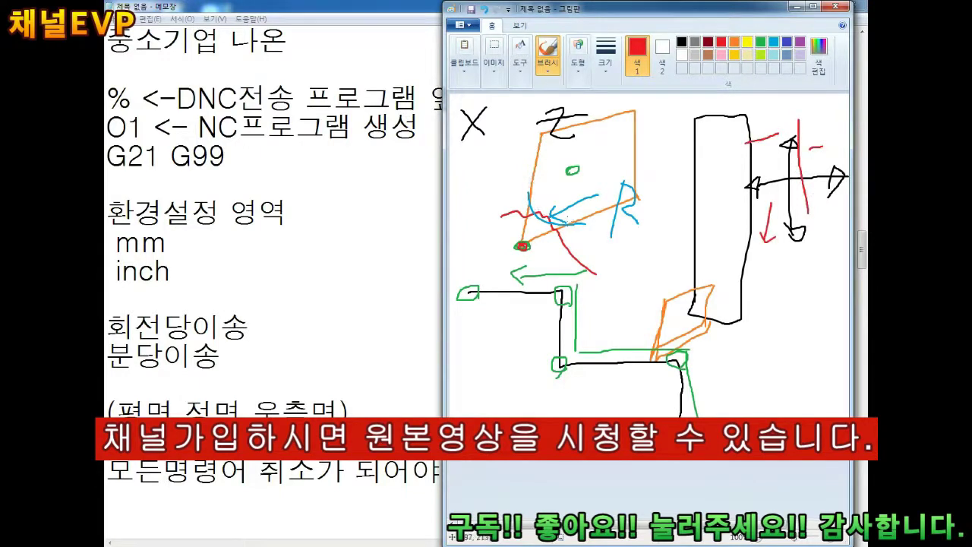
# Circle the contact spot in dark red and draw blue arrows toward it.
pyautogui.click(773, 42)
pyautogui.click(707, 42)
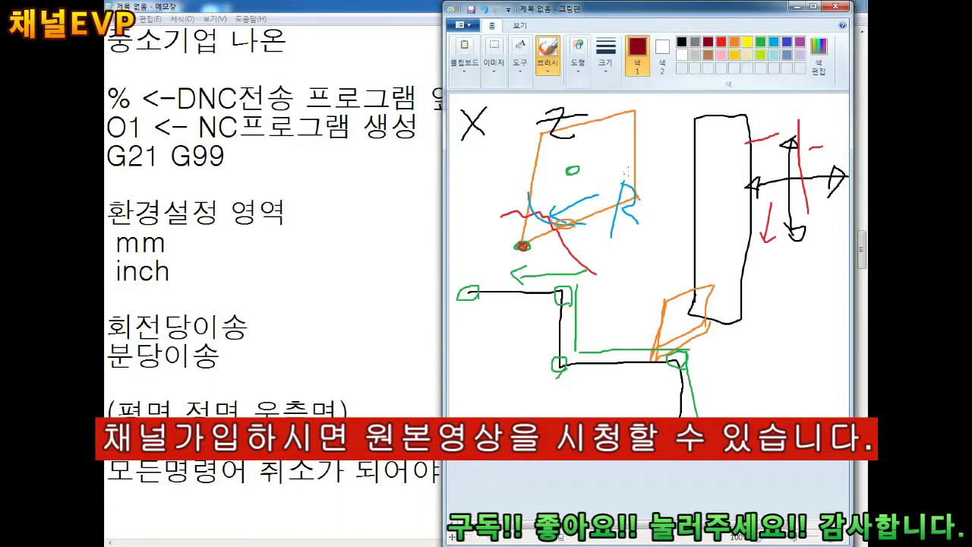
pyautogui.moveTo(563, 218); pyautogui.dragTo(567, 221)
pyautogui.moveTo(641, 244)
pyautogui.mouseDown()
pyautogui.moveTo(628, 283)
pyautogui.moveTo(647, 288)
pyautogui.mouseUp()
pyautogui.click(720, 42)
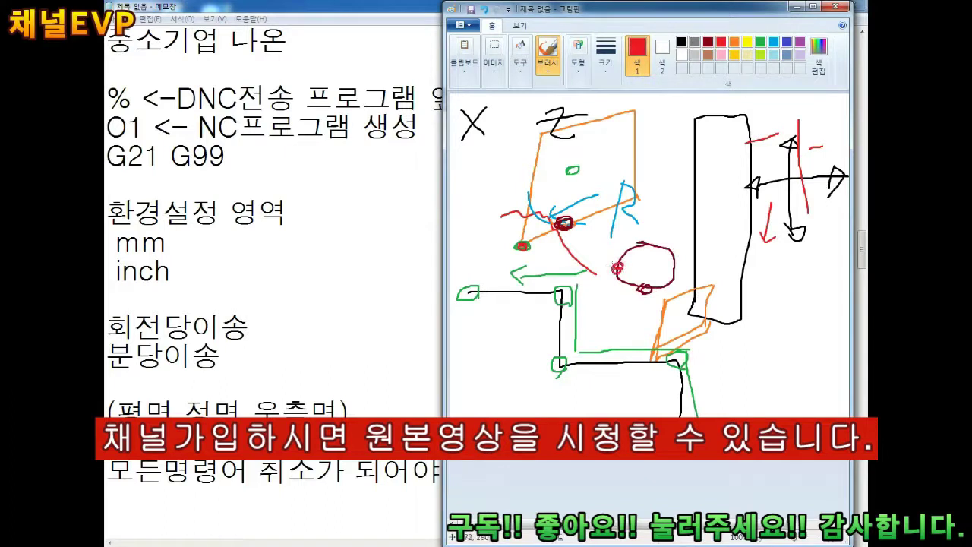
pyautogui.click(774, 41)
pyautogui.moveTo(614, 341); pyautogui.dragTo(646, 286)
pyautogui.moveTo(549, 297); pyautogui.dragTo(599, 276)
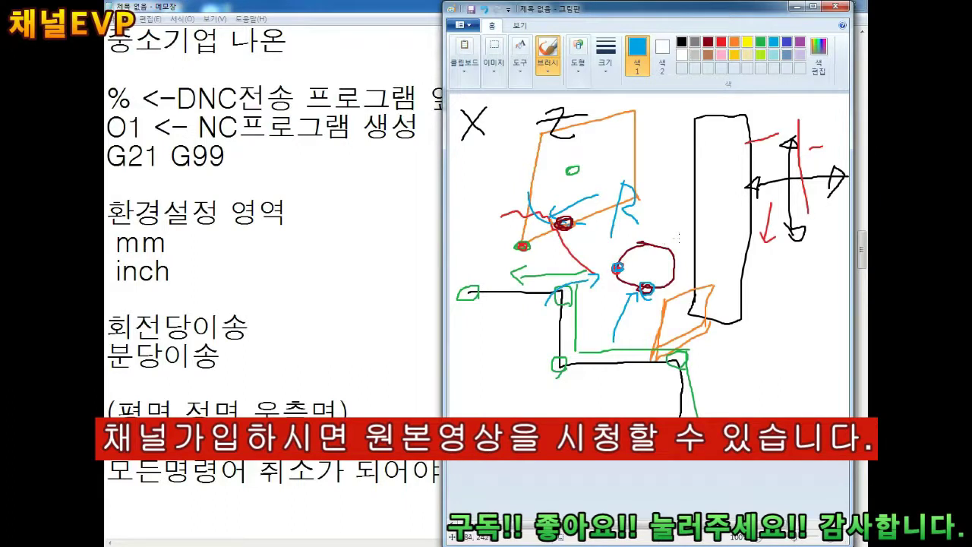
# Add a faint pink stroke and green arcs around the insert area.
pyautogui.click(721, 54)
pyautogui.moveTo(594, 135); pyautogui.dragTo(682, 176)
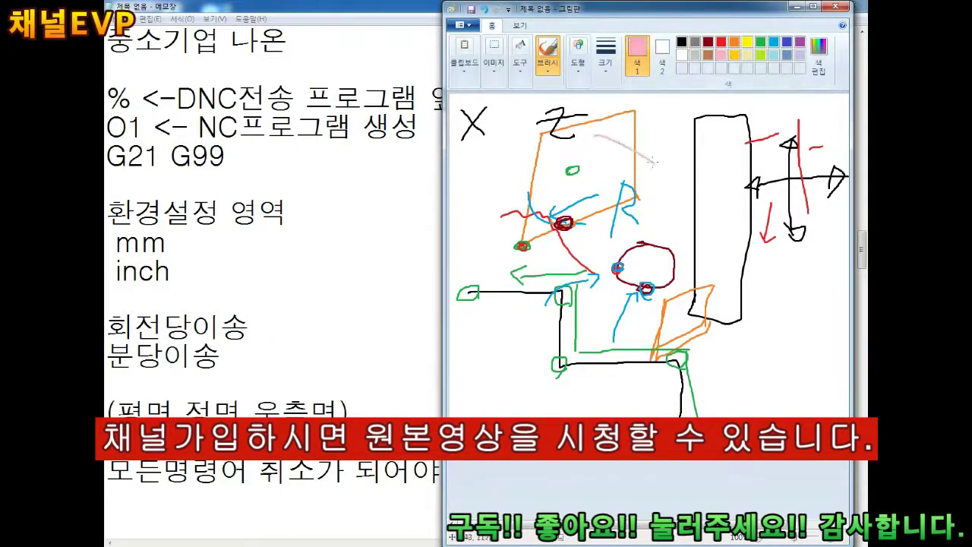
pyautogui.click(761, 42)
pyautogui.moveTo(571, 194); pyautogui.dragTo(688, 245)
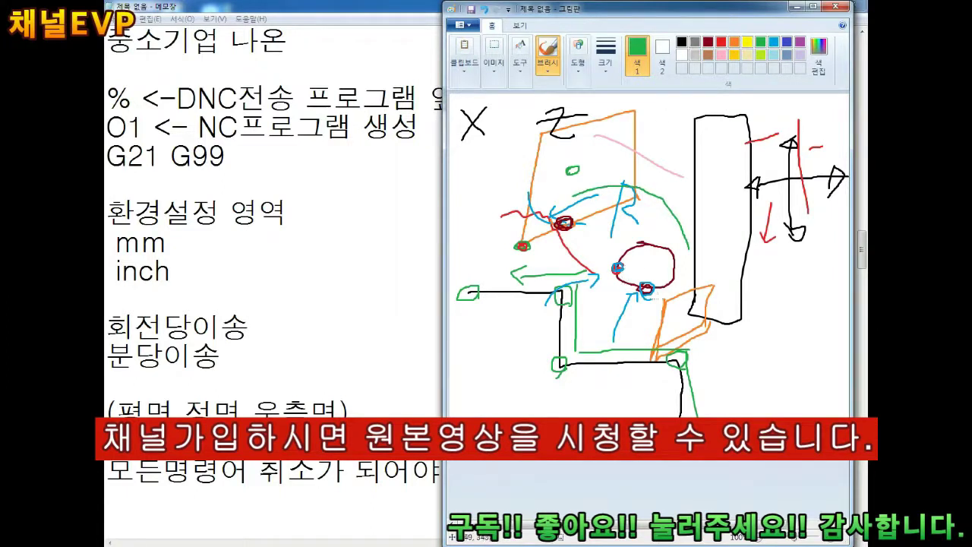
pyautogui.moveTo(654, 147); pyautogui.dragTo(673, 159)
pyautogui.moveTo(642, 213); pyautogui.dragTo(662, 200)
# Write 환산 in blue, loop around the orange shape, and insert G40 between G21 and G99.
pyautogui.click(774, 41)
pyautogui.moveTo(629, 266); pyautogui.dragTo(674, 259)
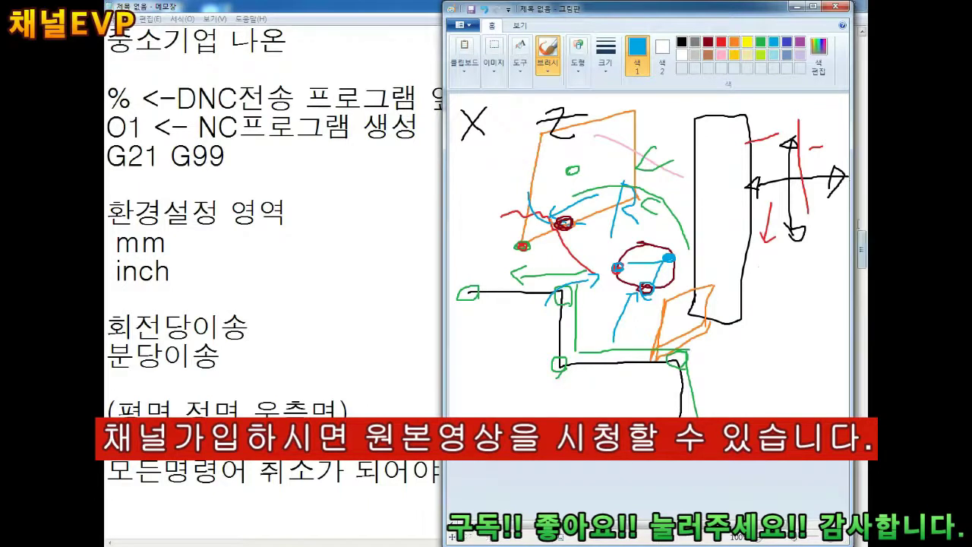
pyautogui.moveTo(645, 287); pyautogui.dragTo(680, 236)
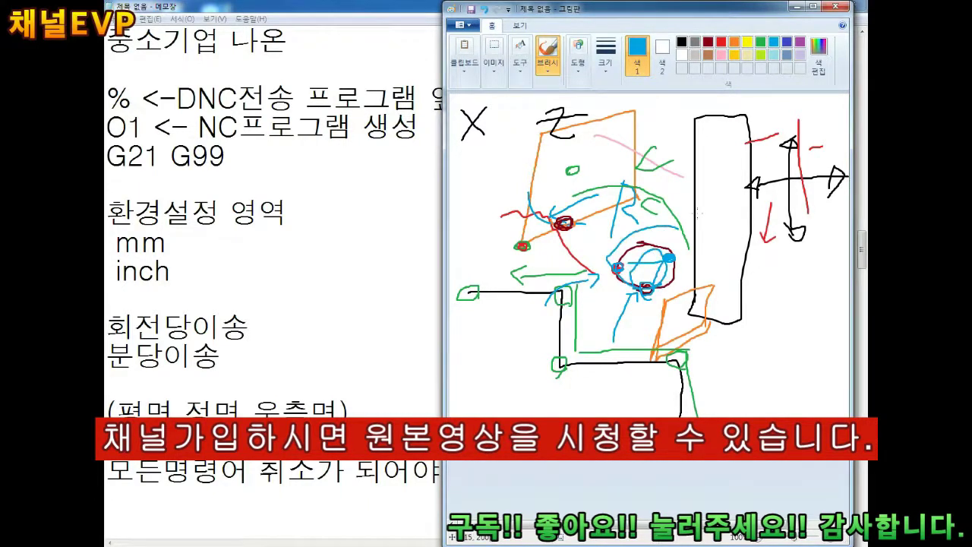
pyautogui.moveTo(756, 297)
pyautogui.mouseDown()
pyautogui.moveTo(805, 319)
pyautogui.moveTo(838, 315)
pyautogui.moveTo(835, 332)
pyautogui.mouseUp()
pyautogui.moveTo(795, 307); pyautogui.dragTo(809, 329)
pyautogui.moveTo(532, 250); pyautogui.dragTo(575, 256)
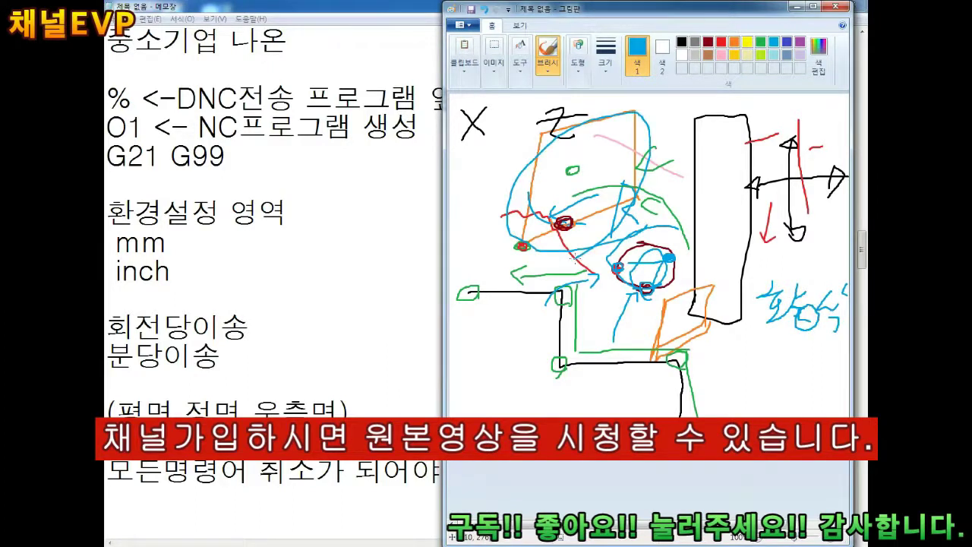
pyautogui.click(171, 156)
pyautogui.write('G40')
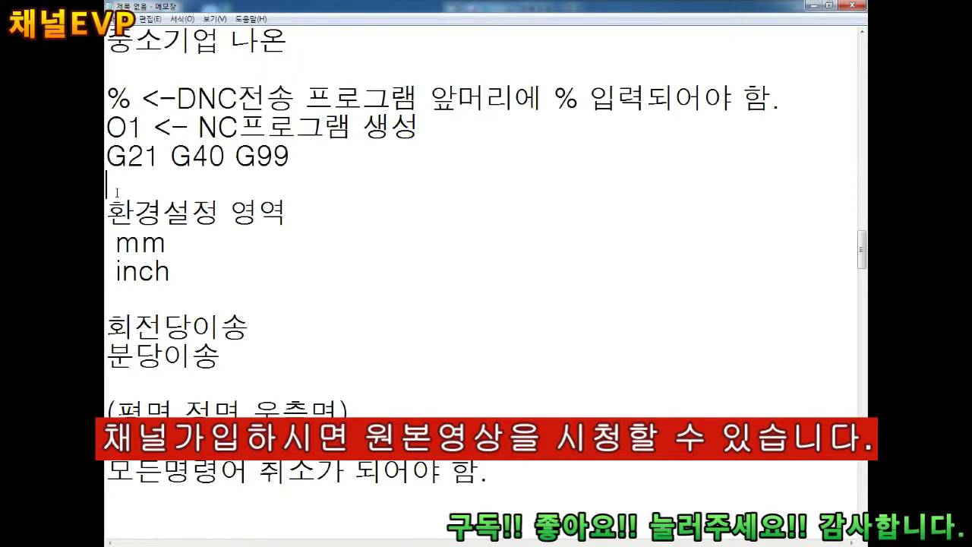
# Add the origin line '원점: X0 Y0 Z0(시작점)' below G21 G40 G99.
pyautogui.press('Return')
pyautogui.press('Return')
pyautogui.press('Up')
pyautogui.press('Return')
pyautogui.press('Up')
pyautogui.write('G')
pyautogui.press('BackSpace')
pyautogui.write('원점:')
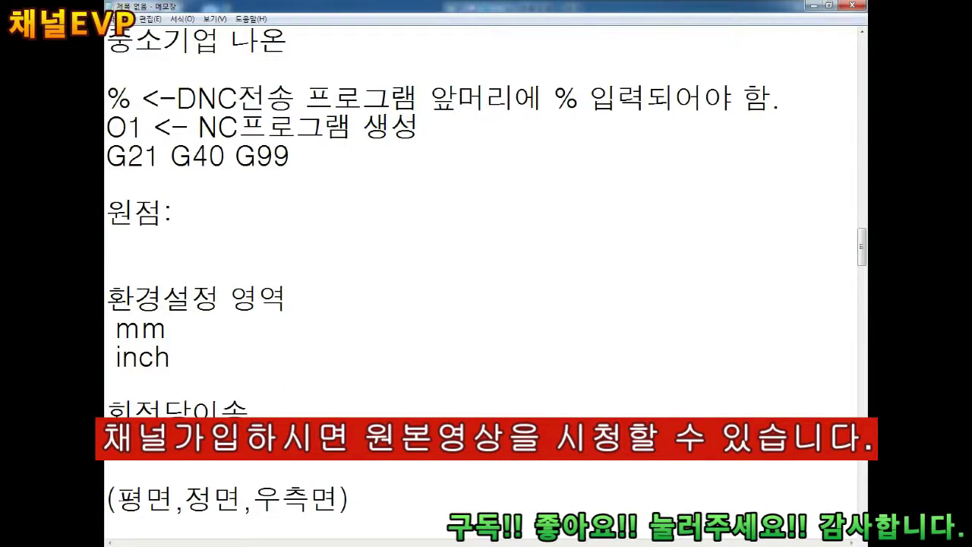
pyautogui.write(' X0 Y0 Z0')
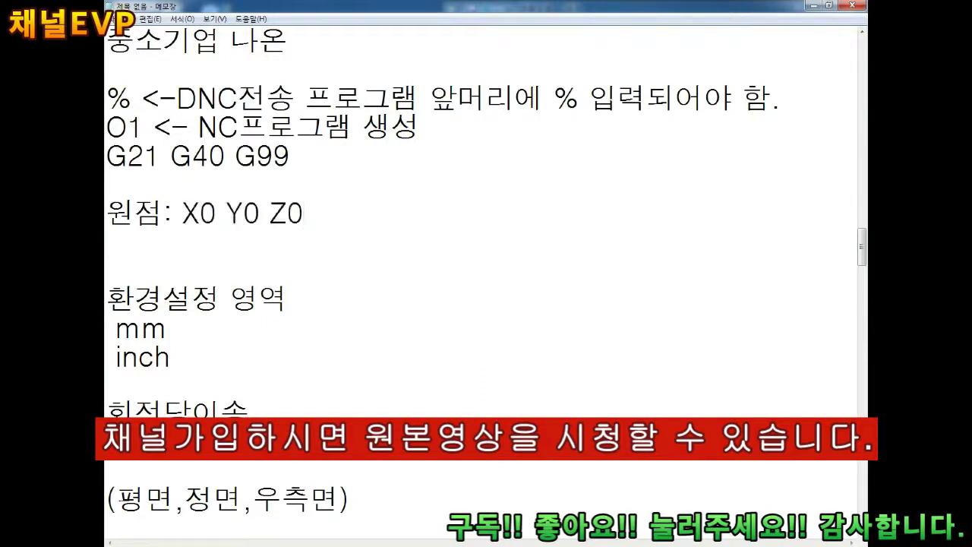
pyautogui.write('(시작점)')
# Add a '원점셋팅' heading below the origin line.
pyautogui.press('Return')
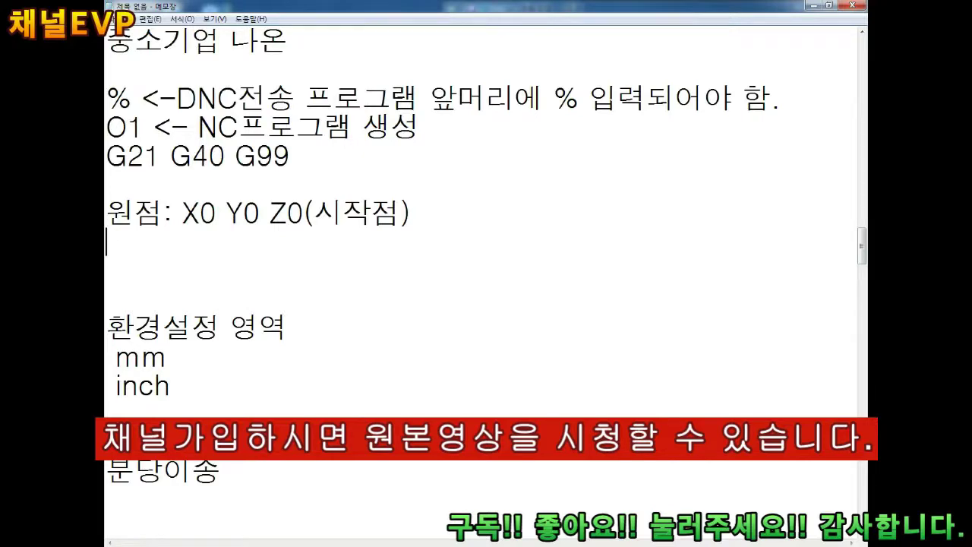
pyautogui.write('원점셋팅')
pyautogui.press('Return')
pyautogui.press('Return')
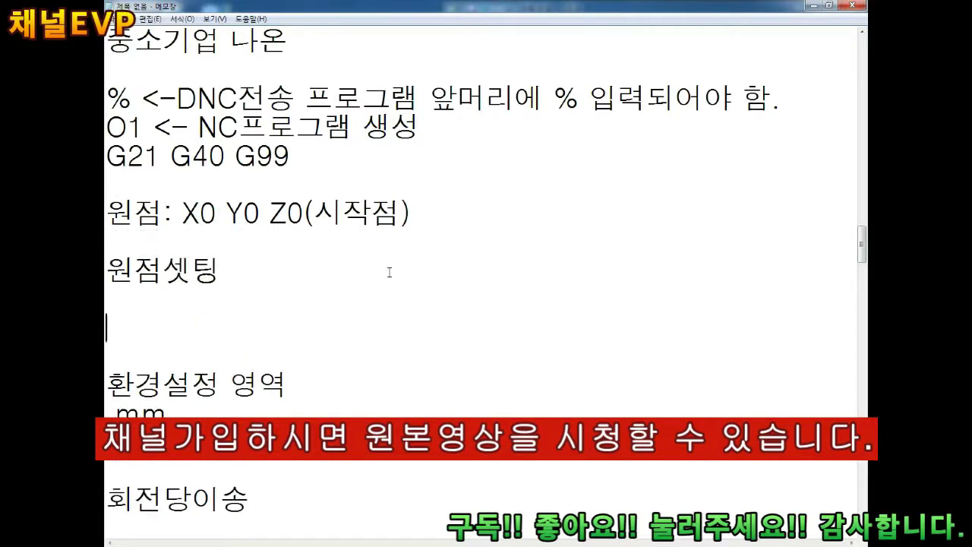
pyautogui.click(460, 25)
# Start a new blank Paint picture without saving, and brush a freehand rectangle with a thicker brush.
pyautogui.click(494, 47)
pyautogui.click(645, 395)
pyautogui.click(605, 55)
pyautogui.click(659, 97)
pyautogui.moveTo(492, 169)
pyautogui.mouseDown()
pyautogui.moveTo(674, 164)
pyautogui.moveTo(755, 322)
pyautogui.moveTo(495, 243)
pyautogui.moveTo(501, 171)
pyautogui.mouseUp()
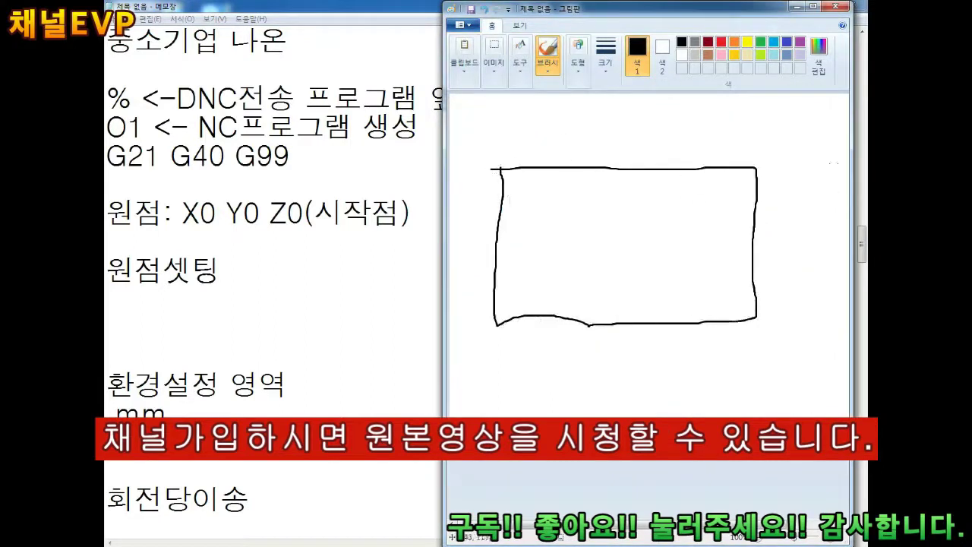
# Circle the rectangle's four corners, four edge midpoints and centre in red.
pyautogui.click(721, 42)
pyautogui.moveTo(760, 156); pyautogui.dragTo(760, 181)
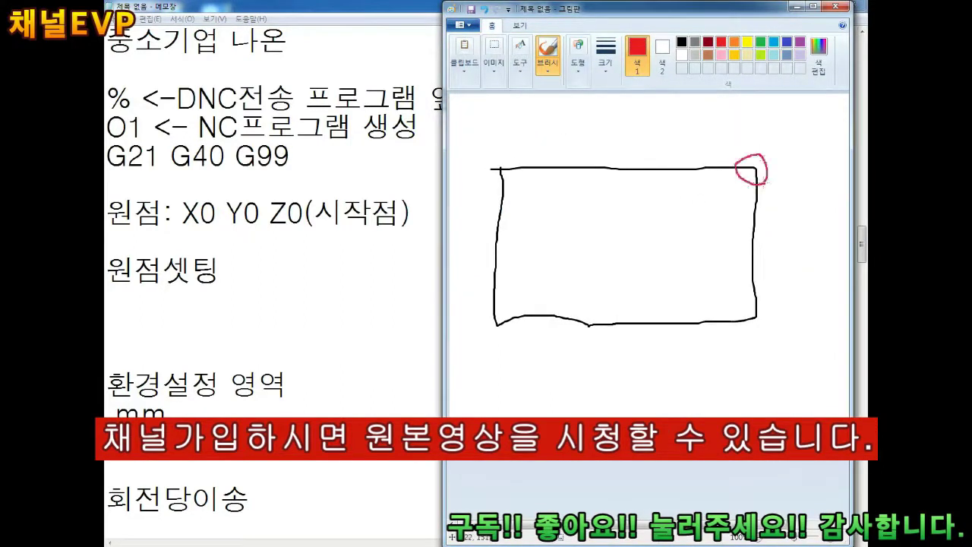
pyautogui.moveTo(752, 234); pyautogui.dragTo(761, 272)
pyautogui.moveTo(757, 306); pyautogui.dragTo(750, 328)
pyautogui.moveTo(627, 160); pyautogui.dragTo(636, 174)
pyautogui.moveTo(619, 231); pyautogui.dragTo(634, 239)
pyautogui.moveTo(633, 314); pyautogui.dragTo(636, 338)
pyautogui.moveTo(505, 163); pyautogui.dragTo(518, 185)
pyautogui.moveTo(495, 232); pyautogui.dragTo(492, 250)
pyautogui.moveTo(489, 308); pyautogui.dragTo(506, 349)
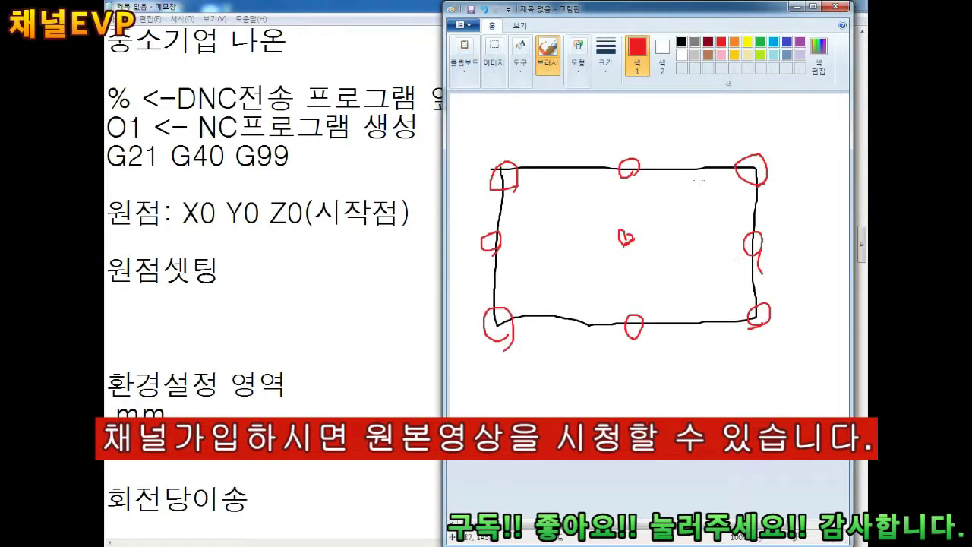
# Circle the left and right midpoints in green and draw a red centre line across the rectangle.
pyautogui.click(761, 42)
pyautogui.moveTo(773, 258); pyautogui.dragTo(752, 237)
pyautogui.moveTo(527, 244)
pyautogui.mouseDown()
pyautogui.moveTo(491, 237)
pyautogui.moveTo(498, 244)
pyautogui.mouseUp()
pyautogui.click(721, 42)
pyautogui.moveTo(574, 242); pyautogui.dragTo(849, 249)
# Draw a green arrow labelled A at the right side and a turquoise arrow labelled B at upper left.
pyautogui.click(760, 42)
pyautogui.moveTo(788, 179)
pyautogui.mouseDown()
pyautogui.moveTo(787, 211)
pyautogui.moveTo(819, 195)
pyautogui.mouseUp()
pyautogui.moveTo(806, 187); pyautogui.dragTo(816, 185)
pyautogui.click(773, 42)
pyautogui.moveTo(481, 152); pyautogui.dragTo(474, 219)
pyautogui.moveTo(463, 199); pyautogui.dragTo(485, 200)
pyautogui.moveTo(489, 140)
pyautogui.mouseDown()
pyautogui.moveTo(511, 118)
pyautogui.moveTo(490, 142)
pyautogui.mouseUp()
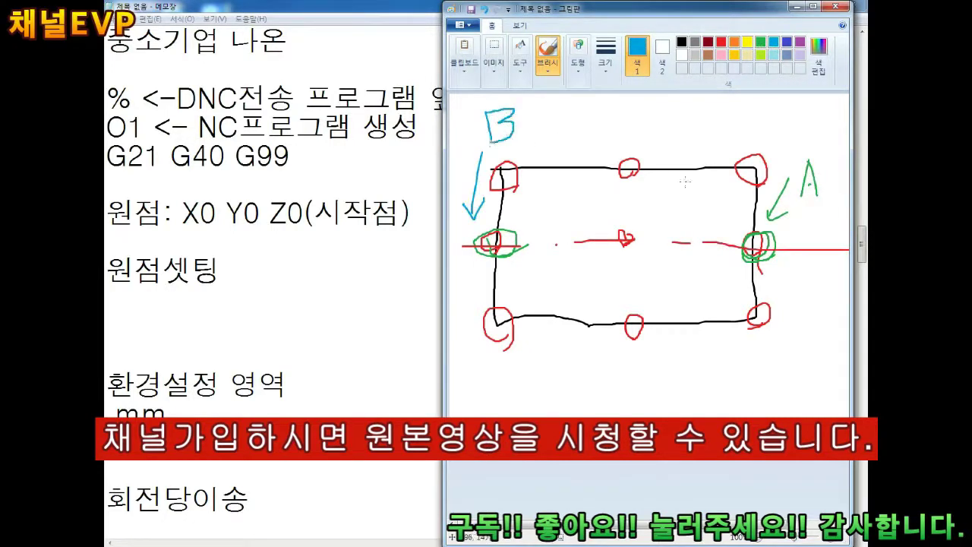
pyautogui.moveTo(831, 180); pyautogui.dragTo(824, 194)
# Add a size-16 text label '다품종 소량생산' near the A side.
pyautogui.click(519, 57)
pyautogui.click(550, 95)
pyautogui.click(736, 126)
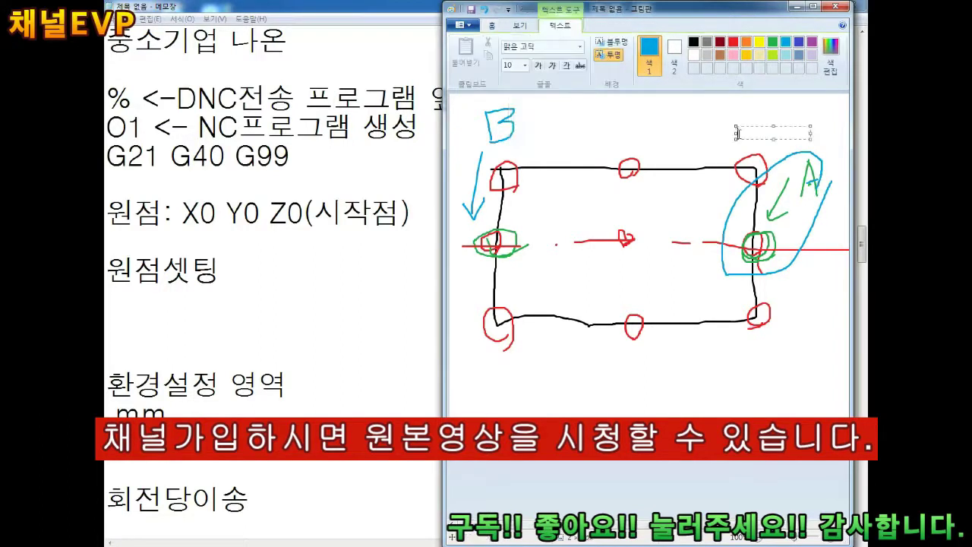
pyautogui.write('다품종 소량생산')
pyautogui.hotkey('ctrl', 'a')
pyautogui.click(507, 65)
pyautogui.write('16')
pyautogui.click(743, 144)
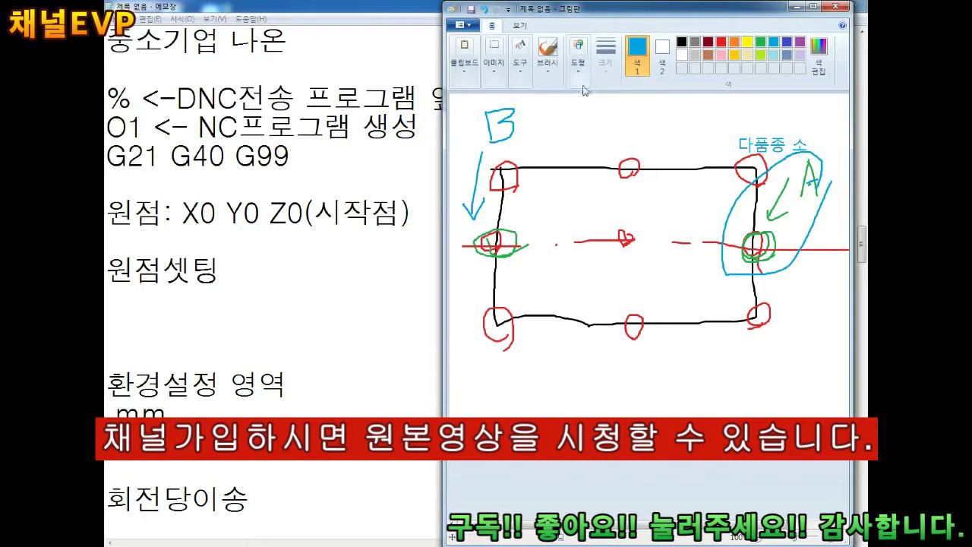
# Add the label '소품종 대량생산' beside B and maximize the Paint window.
pyautogui.click(525, 116)
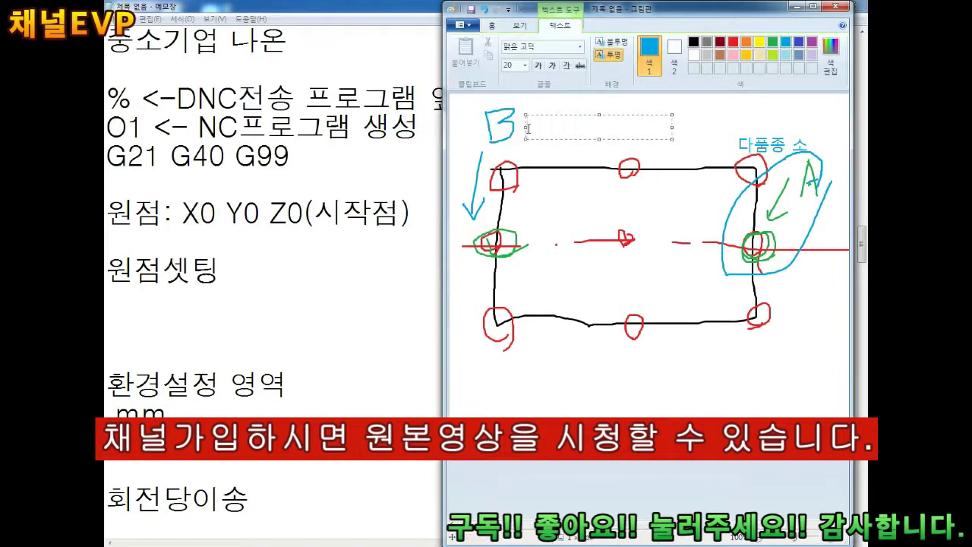
pyautogui.write('소품종 대량생산')
pyautogui.click(534, 170)
pyautogui.press('super+Up')
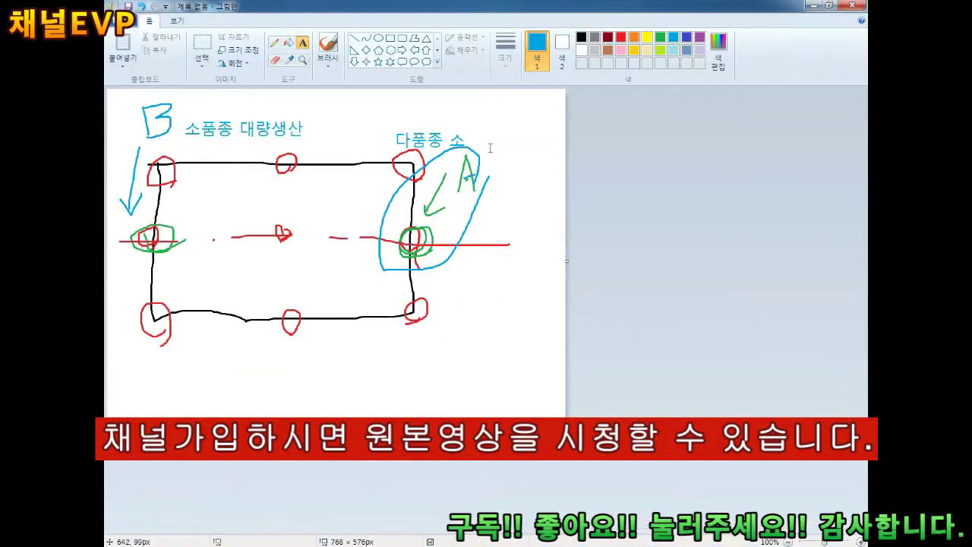
# Switch to a thin red pencil and underline '소품종 대량생산'.
pyautogui.moveTo(410, 187); pyautogui.dragTo(555, 87)
pyautogui.click(421, 36)
pyautogui.click(293, 50)
pyautogui.click(149, 20)
pyautogui.click(274, 43)
pyautogui.moveTo(418, 104); pyautogui.dragTo(419, 145)
pyautogui.moveTo(319, 146); pyautogui.dragTo(129, 153)
# Draw red guide lines through the sketch and encircle the left column from B downward.
pyautogui.moveTo(343, 118); pyautogui.dragTo(326, 395)
pyautogui.moveTo(522, 260)
pyautogui.mouseDown()
pyautogui.moveTo(221, 317)
pyautogui.moveTo(524, 295)
pyautogui.mouseUp()
pyautogui.moveTo(519, 249)
pyautogui.mouseDown()
pyautogui.moveTo(519, 293)
pyautogui.moveTo(520, 272)
pyautogui.mouseUp()
pyautogui.moveTo(466, 317)
pyautogui.mouseDown()
pyautogui.moveTo(511, 303)
pyautogui.moveTo(493, 336)
pyautogui.mouseUp()
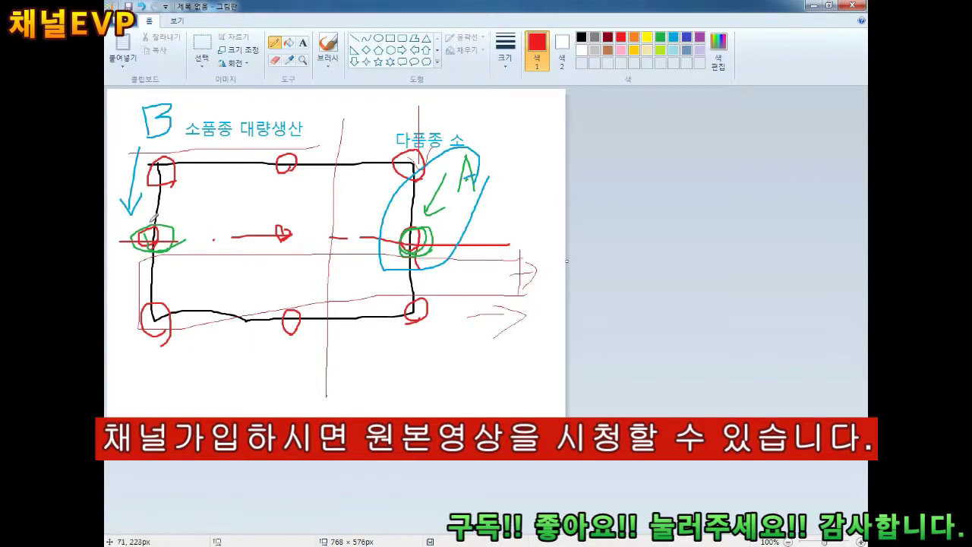
pyautogui.moveTo(149, 223)
pyautogui.mouseDown()
pyautogui.moveTo(161, 258)
pyautogui.moveTo(182, 169)
pyautogui.mouseUp()
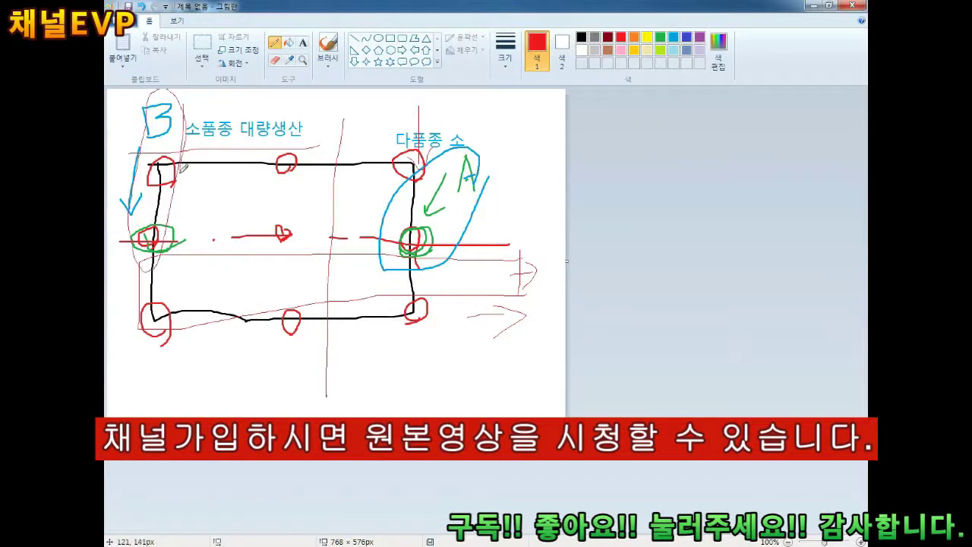
# Encircle the right column in red and recircle the right-middle point with a thick indigo brush.
pyautogui.click(830, 5)
pyautogui.moveTo(812, 189)
pyautogui.mouseDown()
pyautogui.moveTo(808, 278)
pyautogui.moveTo(763, 108)
pyautogui.mouseUp()
pyautogui.click(786, 41)
pyautogui.click(605, 53)
pyautogui.click(633, 113)
pyautogui.moveTo(751, 232)
pyautogui.mouseDown()
pyautogui.moveTo(760, 258)
pyautogui.moveTo(713, 208)
pyautogui.moveTo(734, 226)
pyautogui.mouseUp()
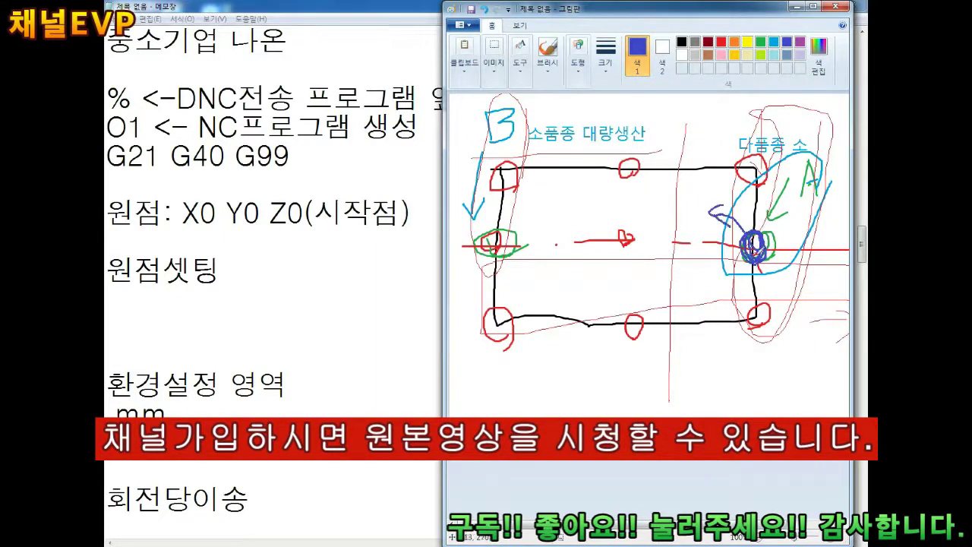
# Back in Notepad, start a new line below 원점셋팅 for version notes.
pyautogui.click(224, 271)
pyautogui.press('Down')
pyautogui.press('Return')
# Write '구버전 G50 공작물좌표계설정(원점셋팅)' with a '신버전' line beneath it.
pyautogui.write('옛나')
pyautogui.press('BackSpace')
pyautogui.press('BackSpace')
pyautogui.write('구버전')
pyautogui.press('Return')
pyautogui.write('신버전')
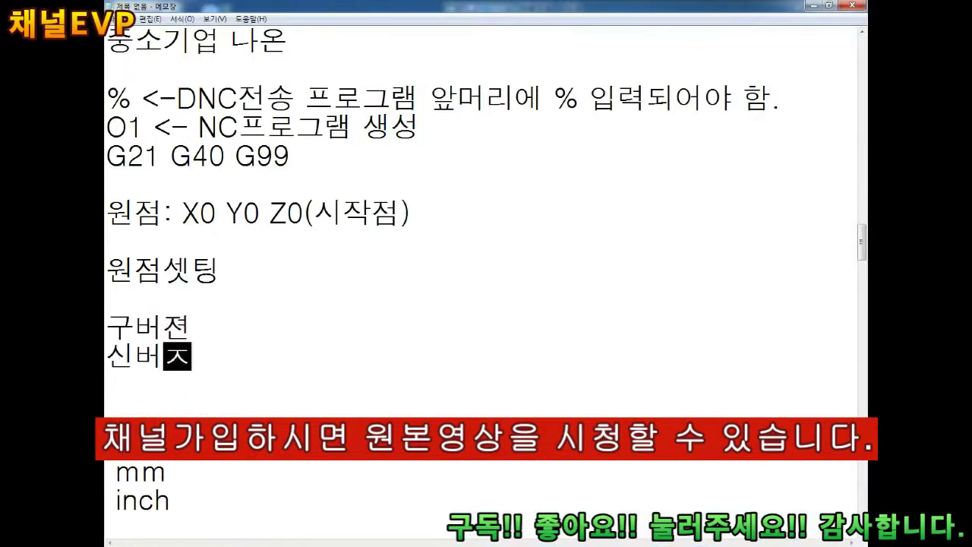
pyautogui.press('Home')
pyautogui.press('Return')
pyautogui.press('Up')
pyautogui.press('End')
pyautogui.write('G50 ')
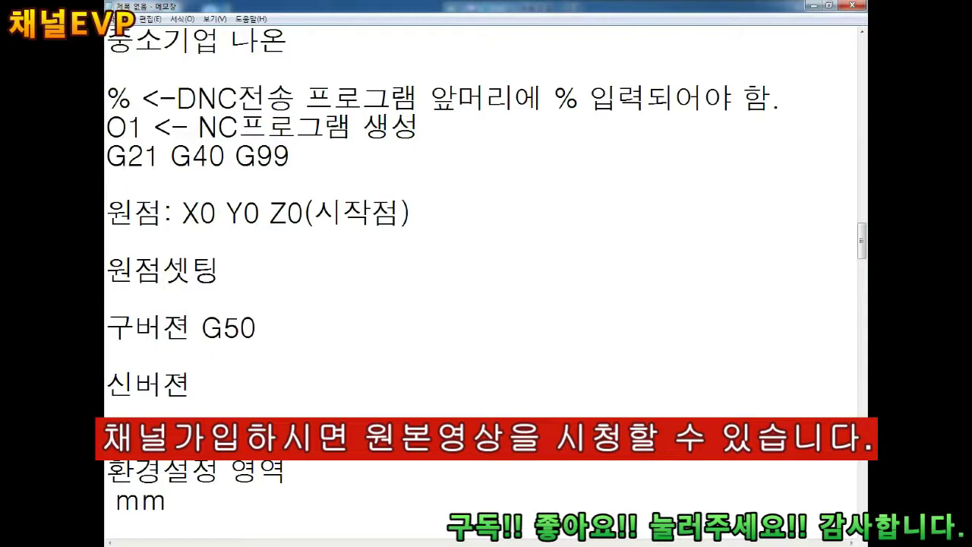
pyautogui.write('공작물좌')
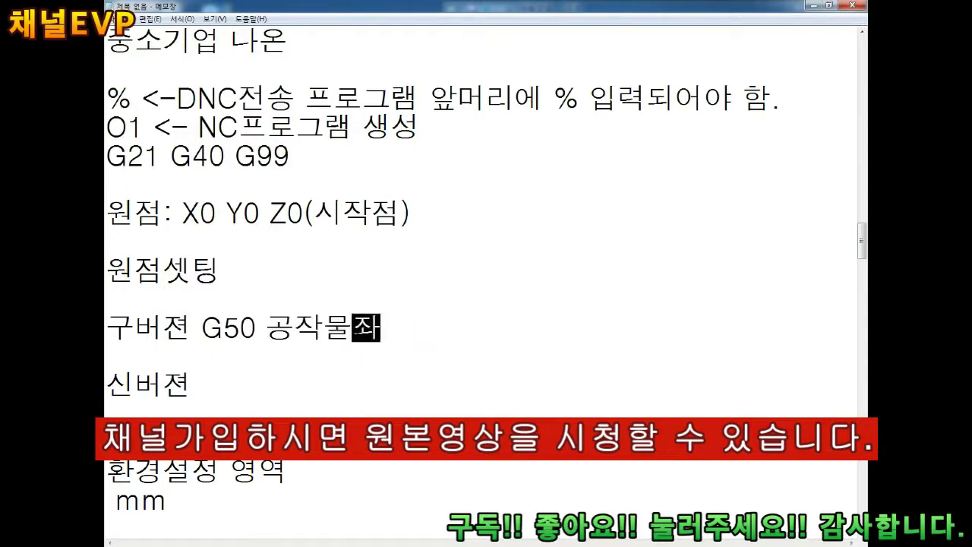
pyautogui.write('표계설정(원점셋팅)')
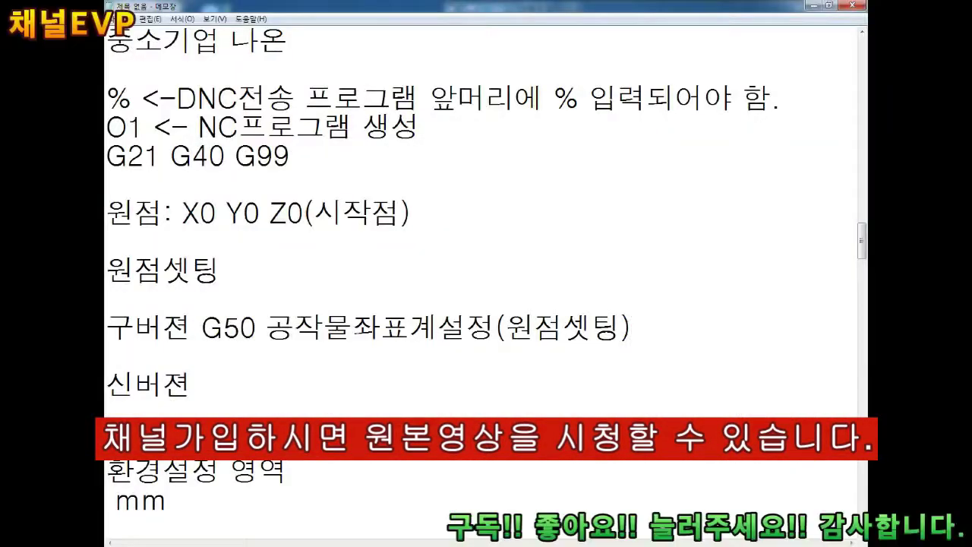
# Complete the line as '신버전 G54~G59 , 워크시프트' and list G55 G56 G57 G58 G59 below.
pyautogui.click(190, 385)
pyautogui.write('G54~G59')
pyautogui.write(' , 워크시프트')
pyautogui.press('Return')
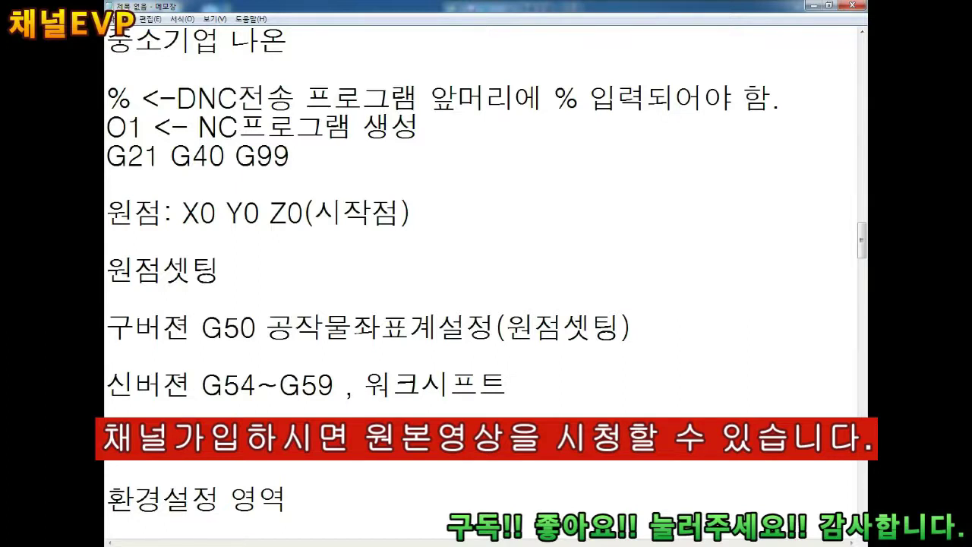
pyautogui.press('Delete')
pyautogui.press('Delete')
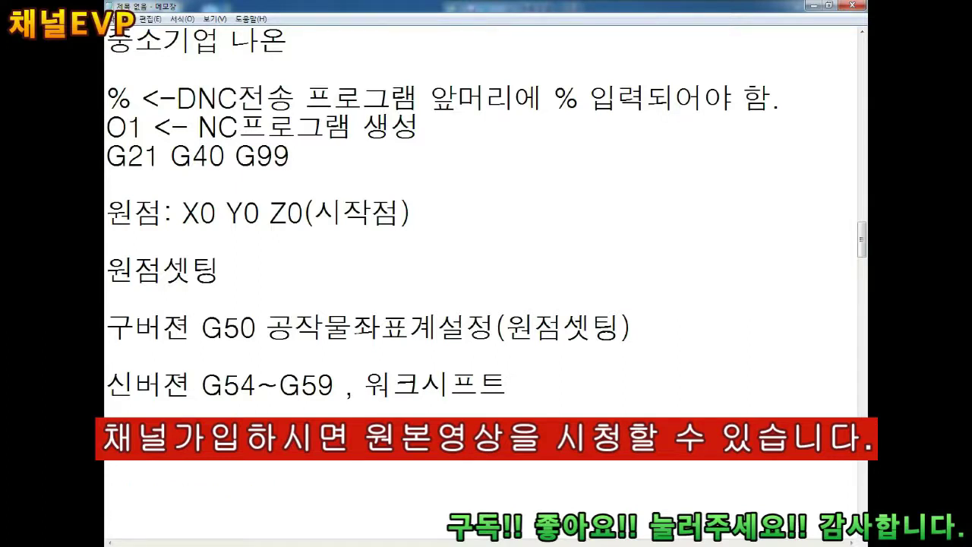
pyautogui.write('G55 G56 G57 G58')
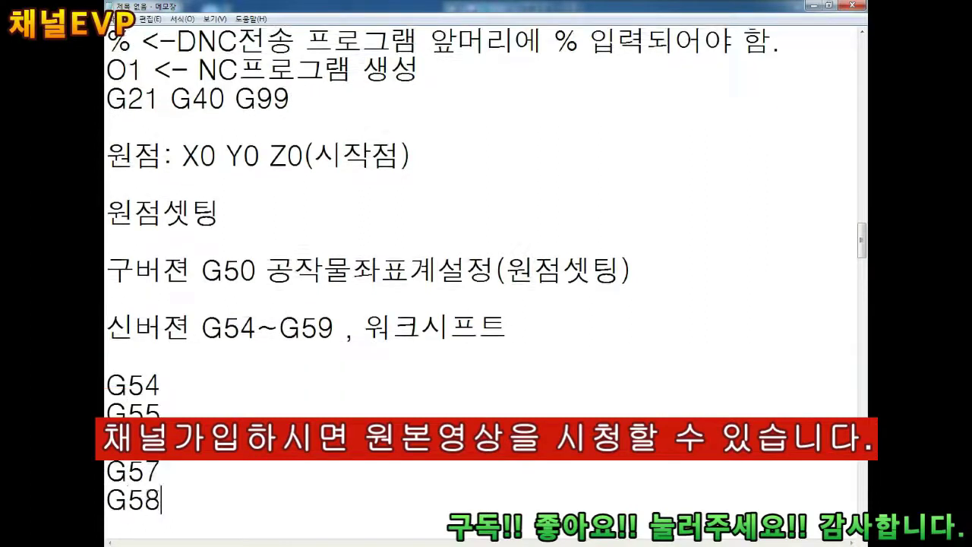
pyautogui.write(' G59')
# Add a '원점셋팅활용' heading above G54 and tag G54 ': 공작물좌표계설정 1번'.
pyautogui.click(110, 328)
pyautogui.press('Return')
pyautogui.write('시')
pyautogui.press('BackSpace')
pyautogui.press('BackSpace')
pyautogui.write('우')
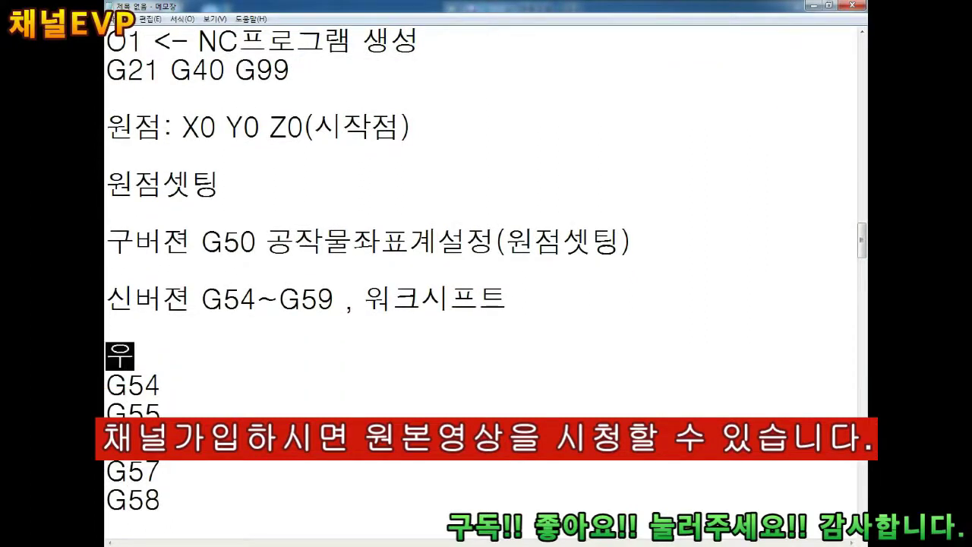
pyautogui.write('원점셋팅활용')
pyautogui.click(161, 356)
pyautogui.write(': 공작')
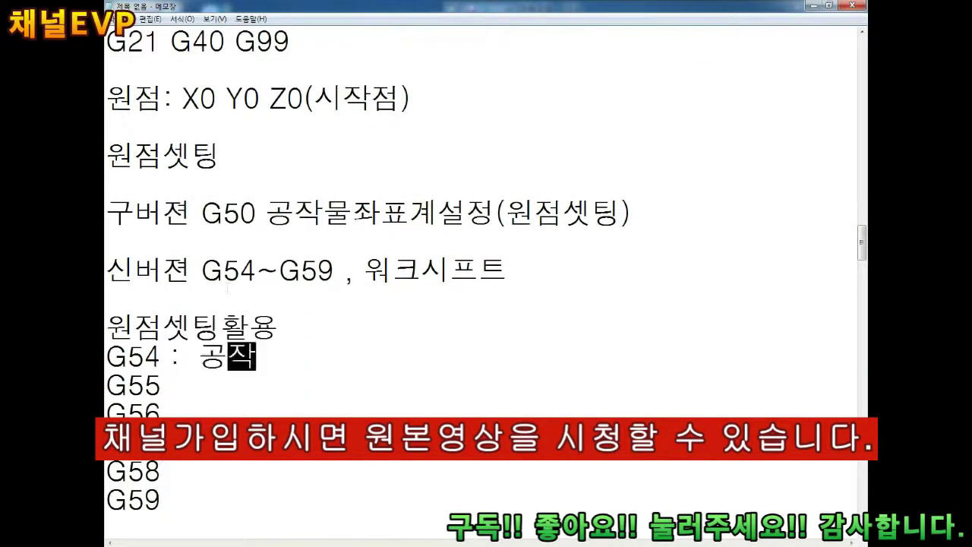
pyautogui.write('물좌표계설정 1번')
# Number the remaining offsets 2번 through 6번, ending with 6번 on G59.
pyautogui.click(434, 401)
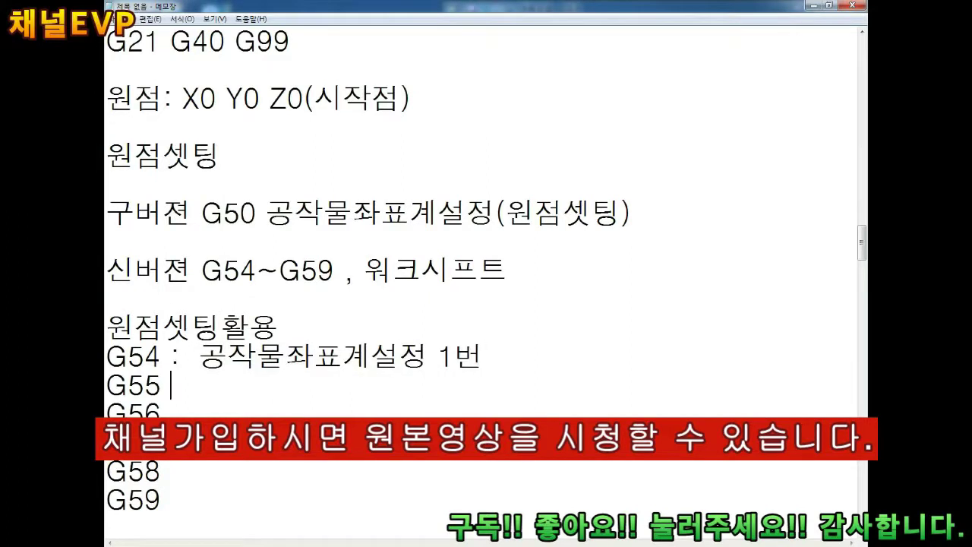
pyautogui.write(':2번3번 :                              5번')
pyautogui.click(171, 500)
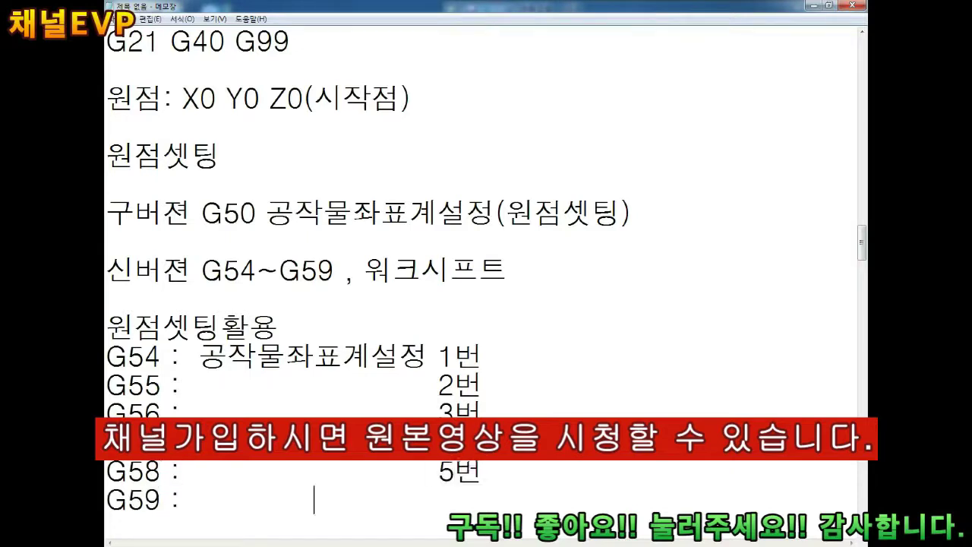
pyautogui.write('6번')
pyautogui.press('Return')
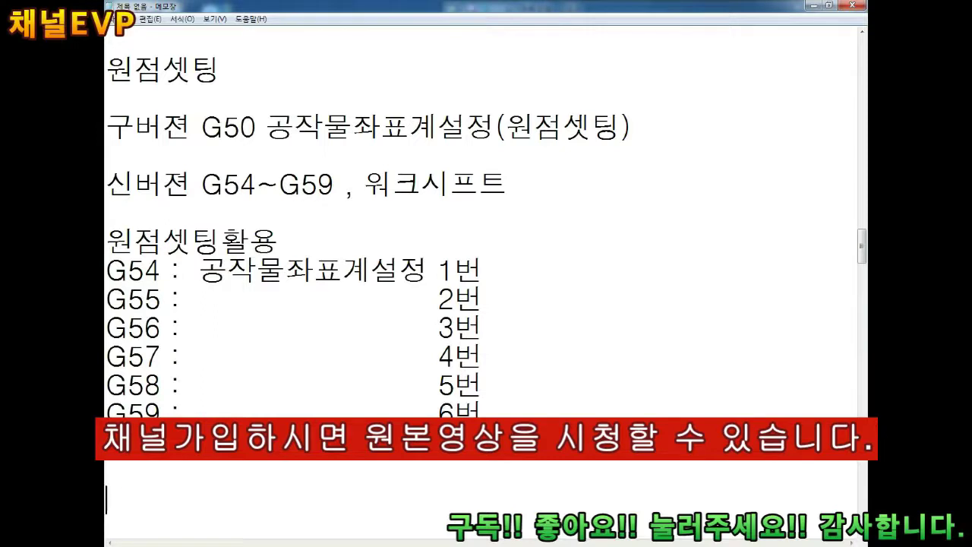
# Append '(원점셋팅)' after 1번 on the G54 line, then return to the G21 settings line.
pyautogui.moveTo(121, 283); pyautogui.dragTo(482, 304)
pyautogui.moveTo(106, 300); pyautogui.dragTo(338, 304)
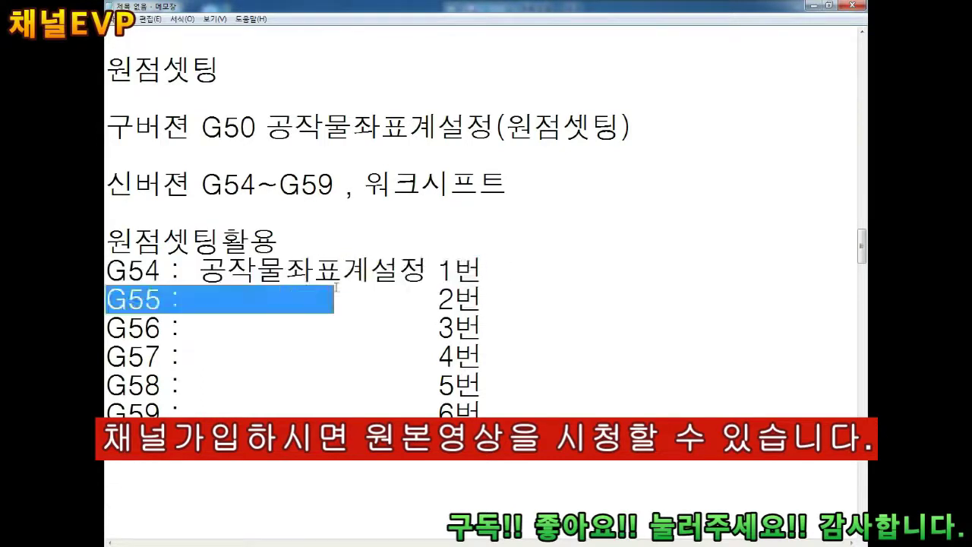
pyautogui.moveTo(121, 269); pyautogui.dragTo(483, 269)
pyautogui.click(501, 270)
pyautogui.write('(원점셋팅)')
pyautogui.press('Down')
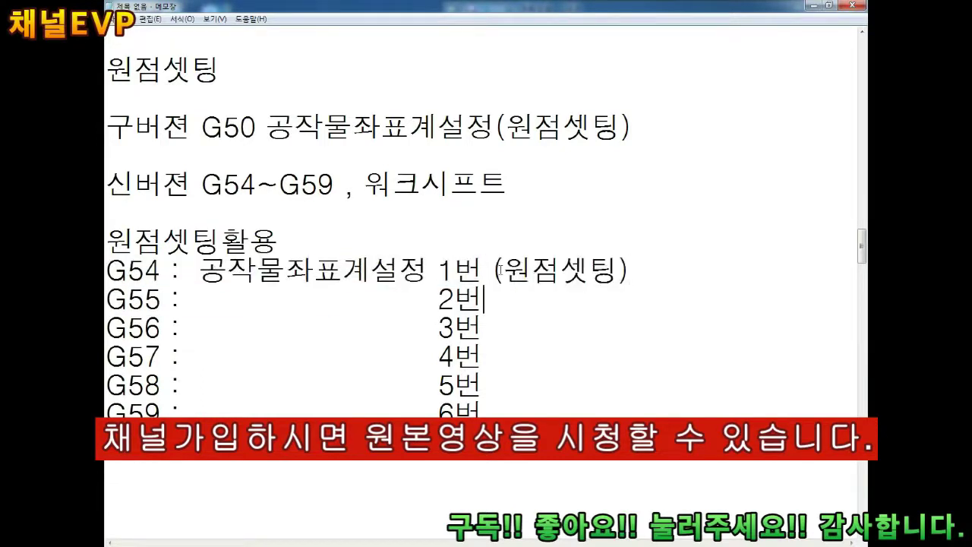
pyautogui.scroll(2, 236, 196)
pyautogui.scroll(2, 282, 182)
pyautogui.click(235, 242)
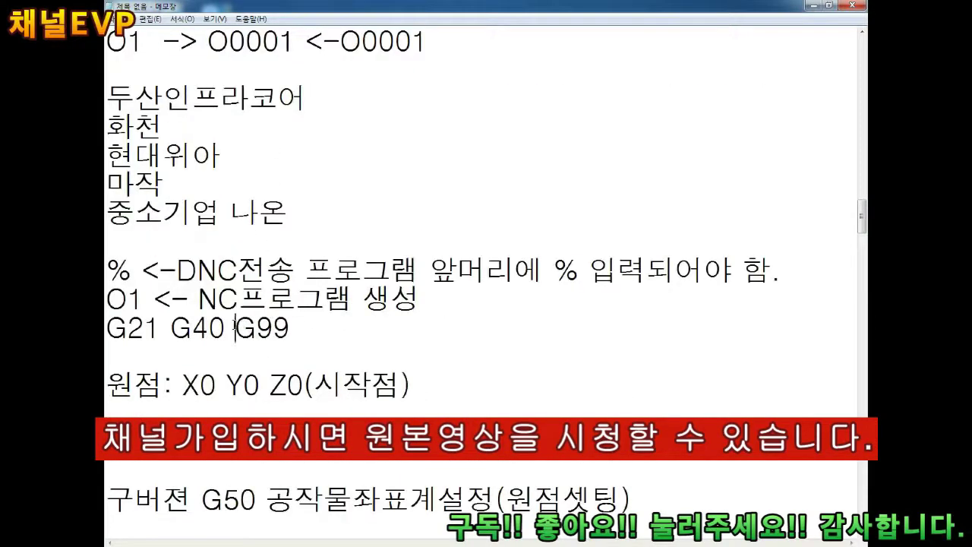
# Make the settings line read 'G21 G40 G54 G99 <- 환경설정'.
pyautogui.write('G54')
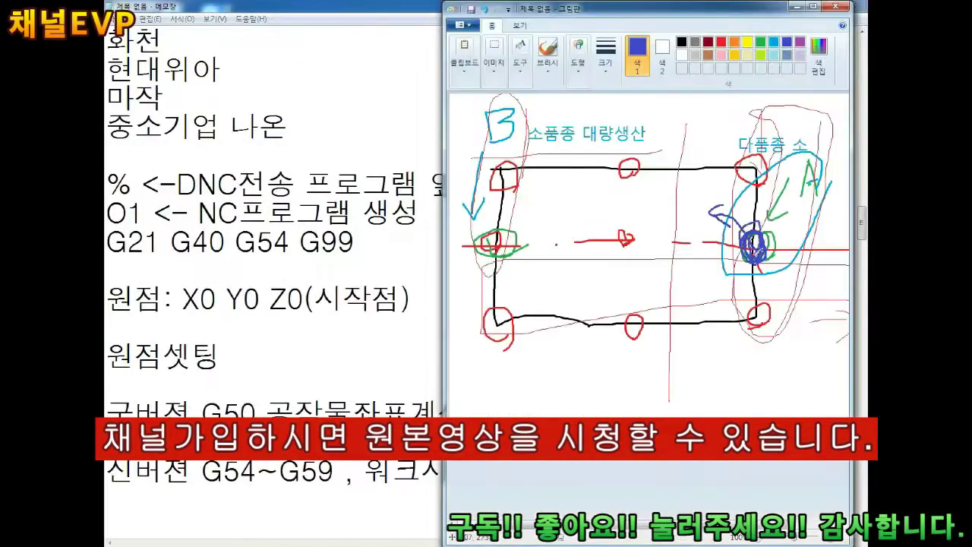
pyautogui.click(297, 275)
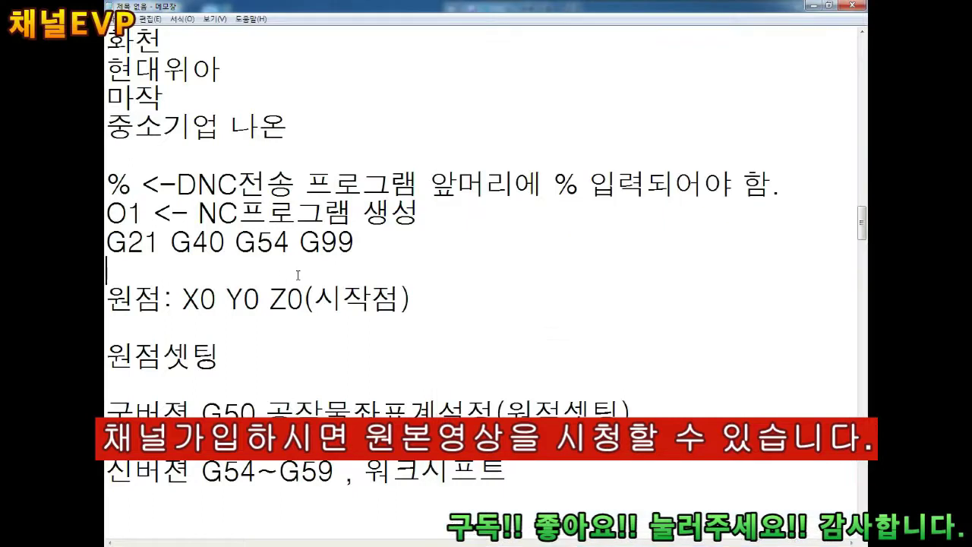
pyautogui.write(' <- 환경설')
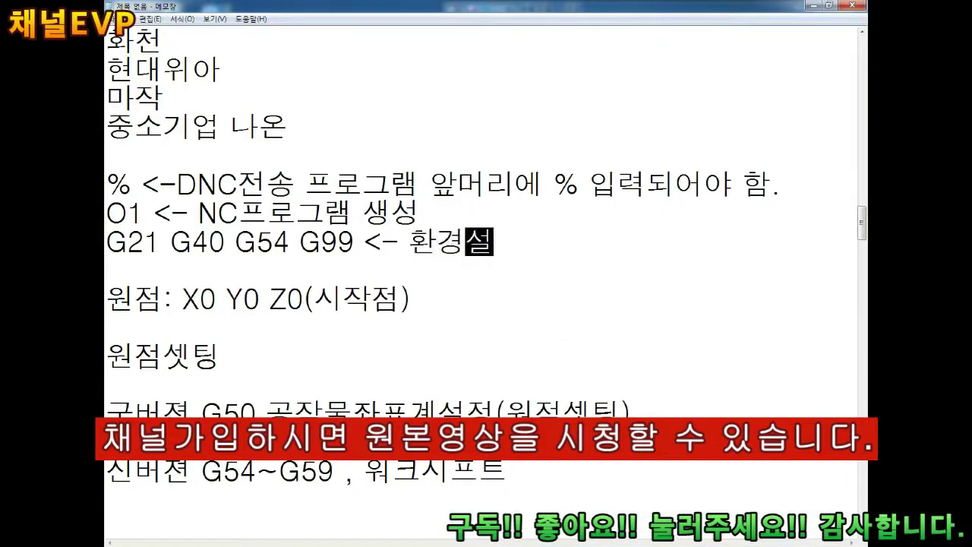
pyautogui.write('정')
pyautogui.press('Return')
pyautogui.press('Return')
pyautogui.press('Return')
pyautogui.press('Up')
pyautogui.press('Up')
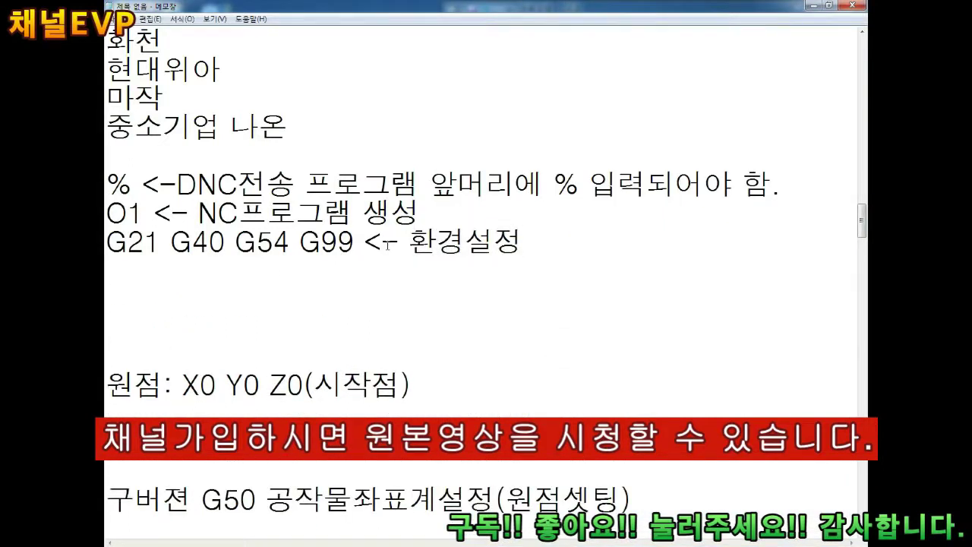
# Add spaced-out '공구설치' and '재료설치' lines under the settings line.
pyautogui.write('공구설치')
pyautogui.press('Return')
pyautogui.write('재료설치')
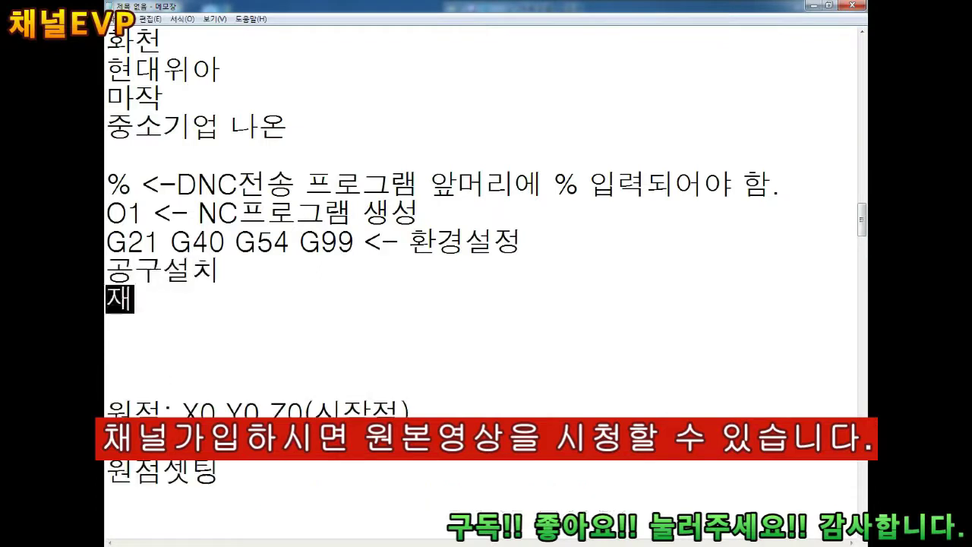
pyautogui.press('Up')
pyautogui.press('Home')
pyautogui.press('Return')
pyautogui.press('End')
pyautogui.press('Return')
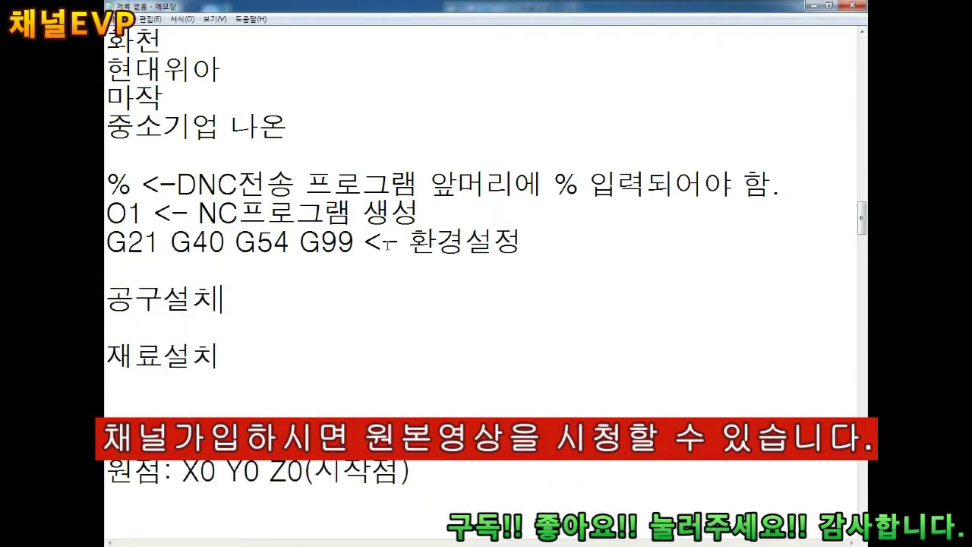
pyautogui.moveTo(227, 299); pyautogui.dragTo(107, 299)
pyautogui.click(238, 365)
pyautogui.moveTo(231, 355); pyautogui.dragTo(107, 355)
pyautogui.click(241, 343)
# Insert the note '인간이 작업 할 영역 (기계로 업무 줄수 없음)' above 공구설치.
pyautogui.press('Return')
pyautogui.press('Up')
pyautogui.write('인간이 작업 할')
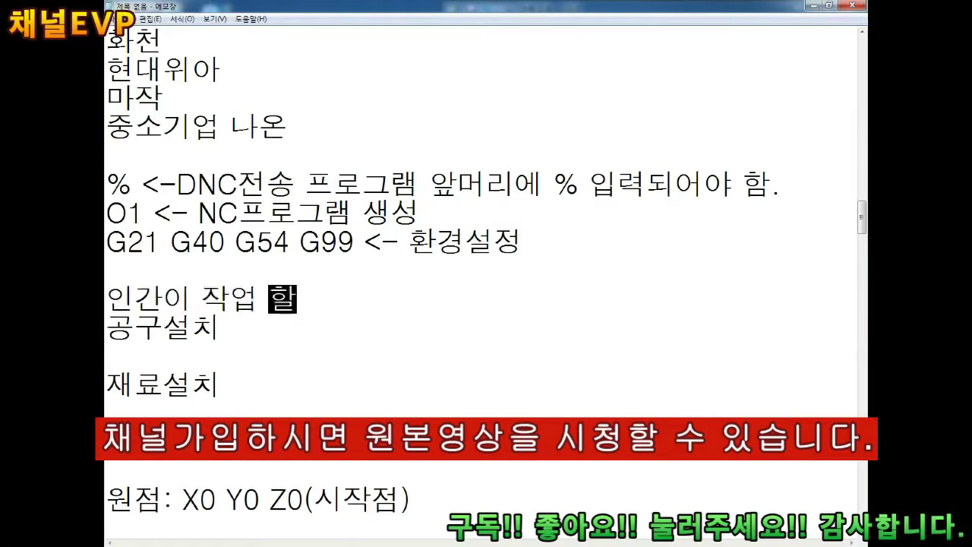
pyautogui.write(' 영역 (기계로 업무 줄')
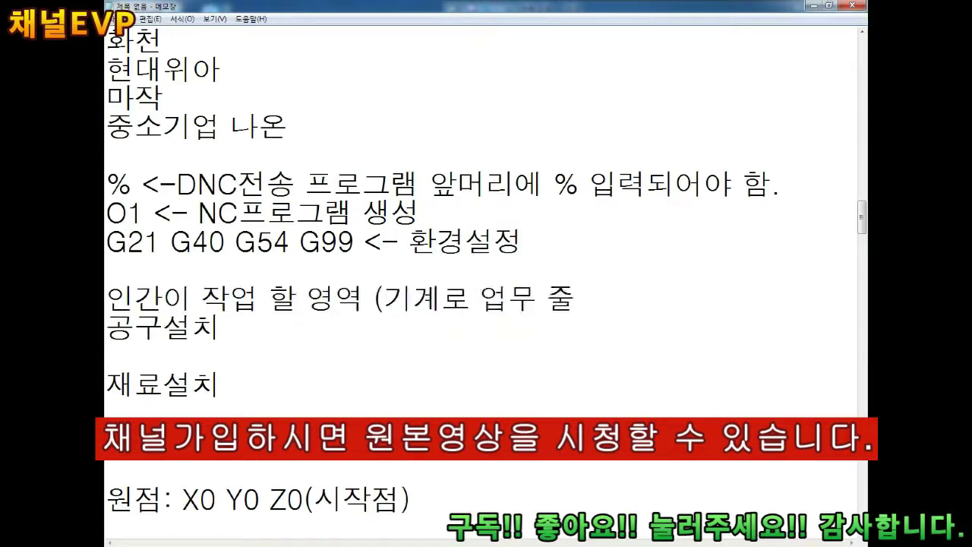
pyautogui.write('수 없음)')
pyautogui.press('Return')
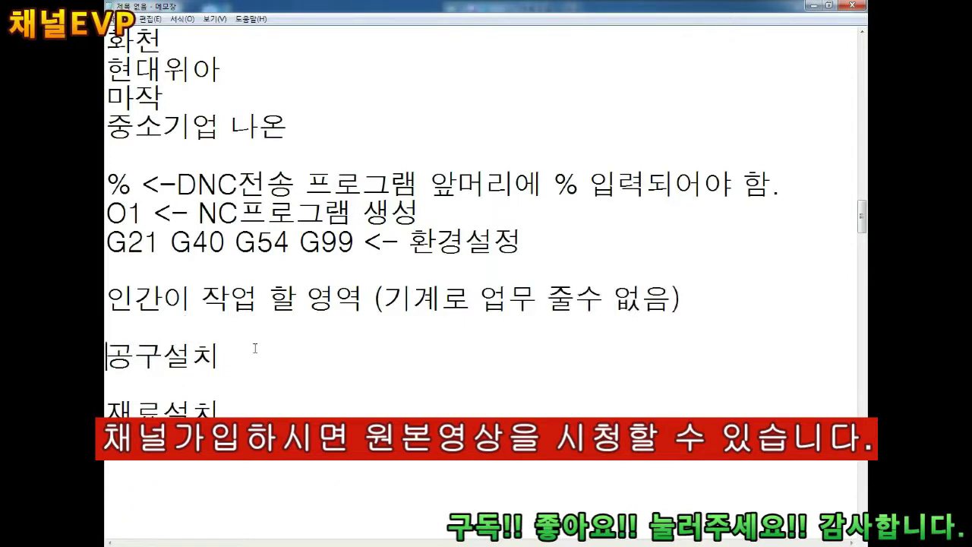
pyautogui.press('Up')
pyautogui.press('Up')
pyautogui.press('Up')
pyautogui.press('Return')
pyautogui.press('Return')
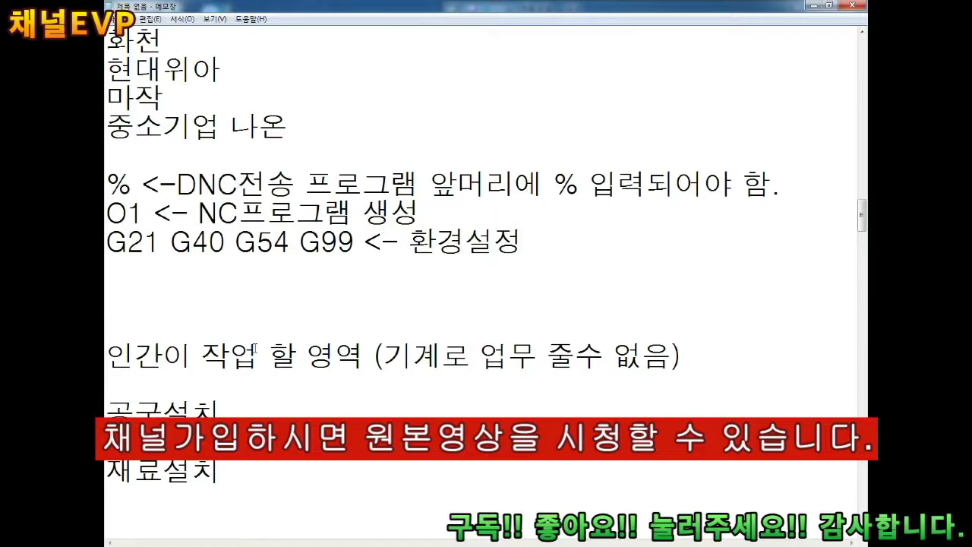
# Type parenthesised notes on skipped setup, the single chuck, and choosing one of 12 tools.
pyautogui.write('(재료설치 및 공수설치 생략)')
pyautogui.press('Return')
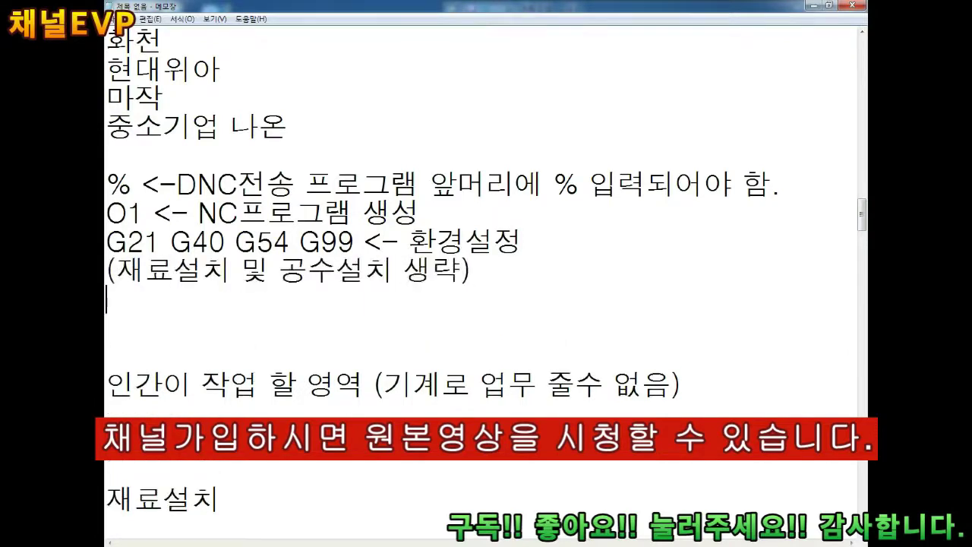
pyautogui.write('(재료를 고정시키는 척이 1개이')
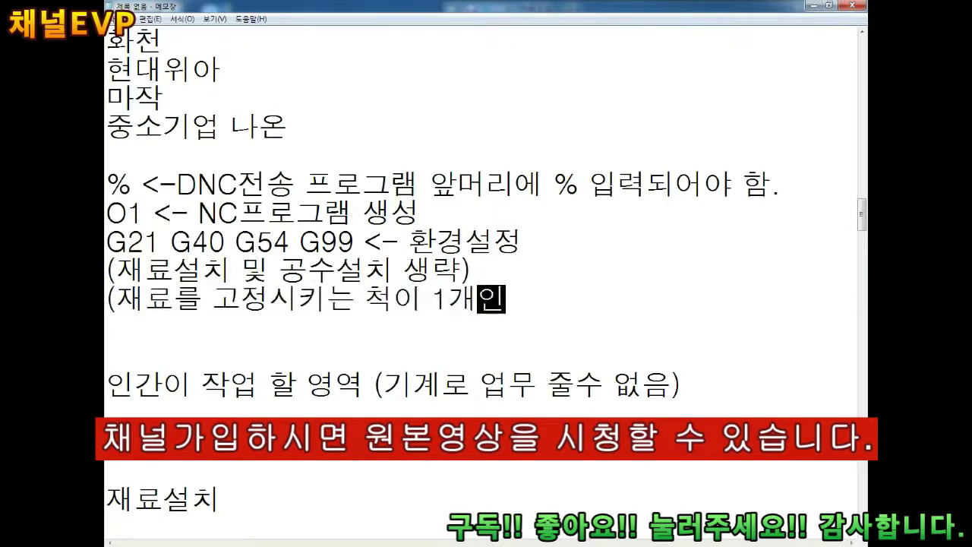
pyautogui.write('기 때문에 재료')
pyautogui.press('Return')
pyautogui.write('번호를')
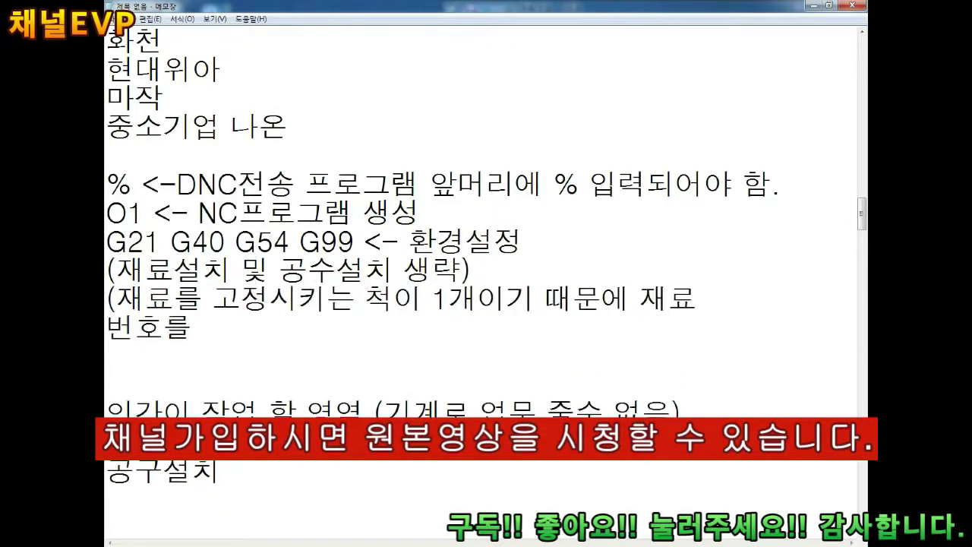
pyautogui.write(' 지정할 필요없다.)')
pyautogui.press('Return')
pyautogui.write('(공구 12개 서ㄹ치 가능 ')
pyautogui.write('공구 12개 설치 가능, 공구')
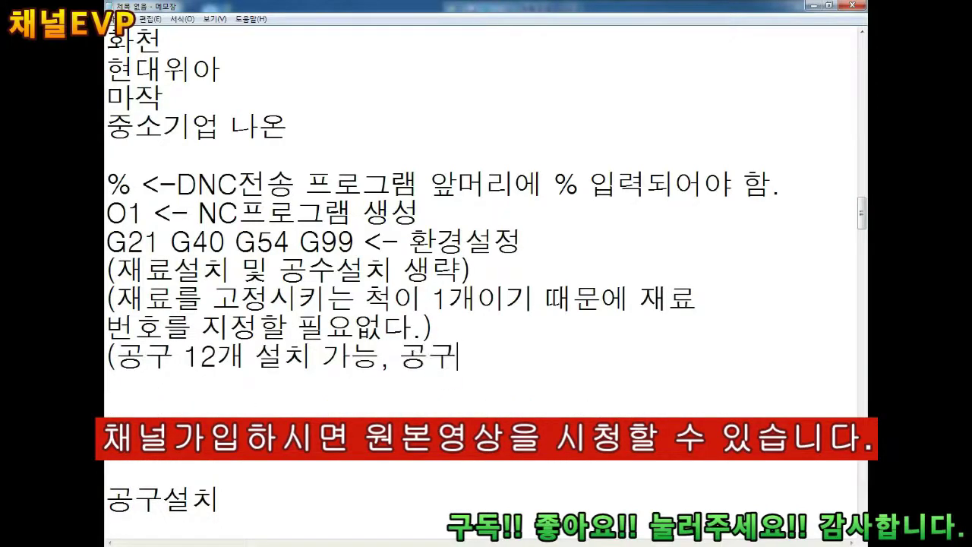
pyautogui.write('는 번호 지정 필요')
pyautogui.press('Return')
pyautogui.write('12개 중에 1개 ')
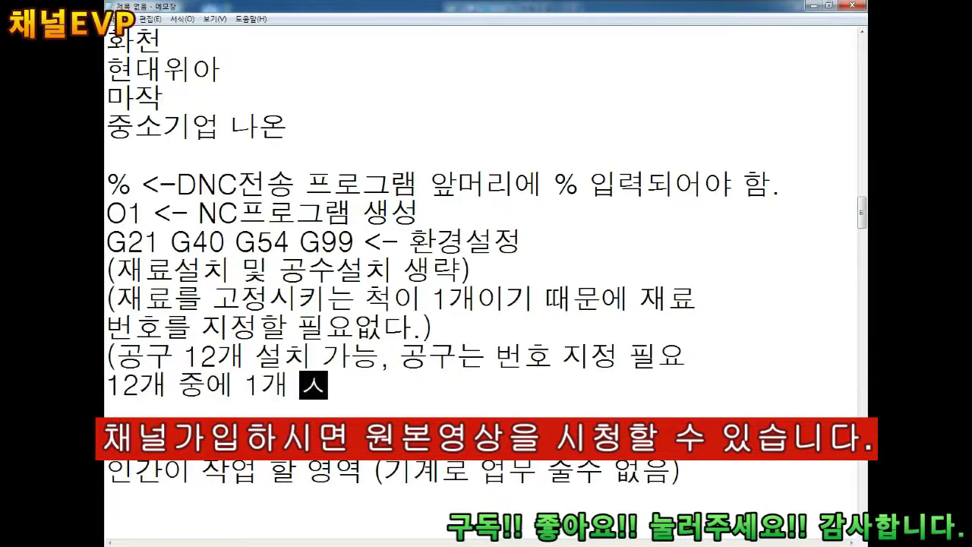
pyautogui.write('선택해야 함.)')
pyautogui.press('Return')
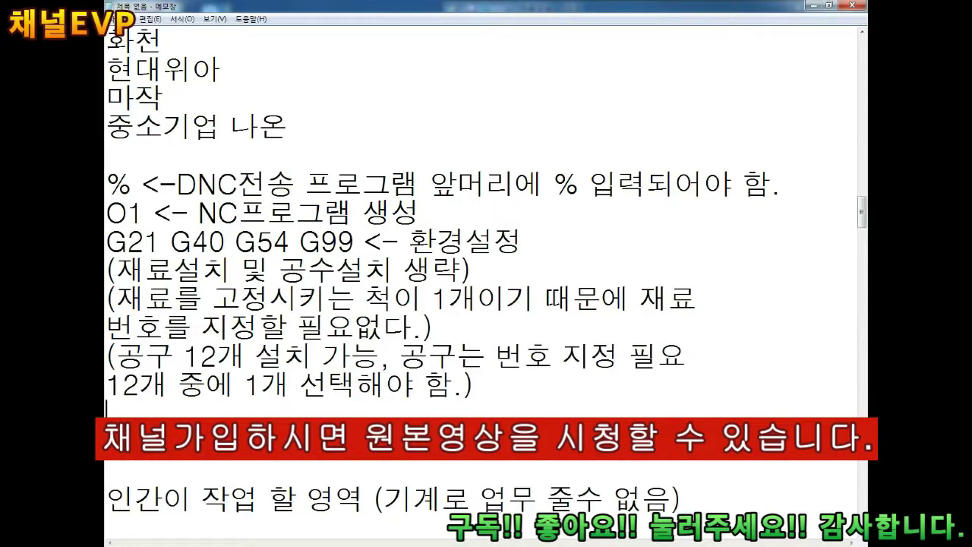
# Add a T0 line below the G21 line and a '(Tool)' line under it.
pyautogui.click(106, 270)
pyautogui.press('Return')
pyautogui.press('Return')
pyautogui.press('Up')
pyautogui.press('Up')
pyautogui.write('T0')
pyautogui.press('Return')
pyautogui.write('T0')
pyautogui.press('BackSpace')
pyautogui.write('oo')
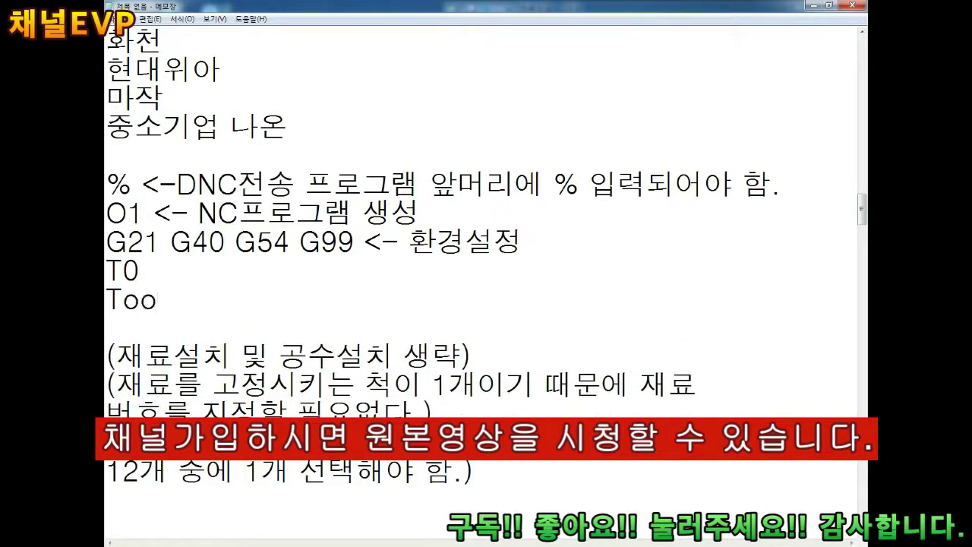
pyautogui.write('(')
pyautogui.press('End')
pyautogui.write(')')
pyautogui.press('Return')
# Complete the line as 'T01 <- 1번 공구호출' and tidy the blank lines around '(Tool)'.
pyautogui.press('Up')
pyautogui.press('Home')
pyautogui.press('Return')
pyautogui.press('Up')
pyautogui.press('Up')
pyautogui.press('End')
pyautogui.write('1 ')
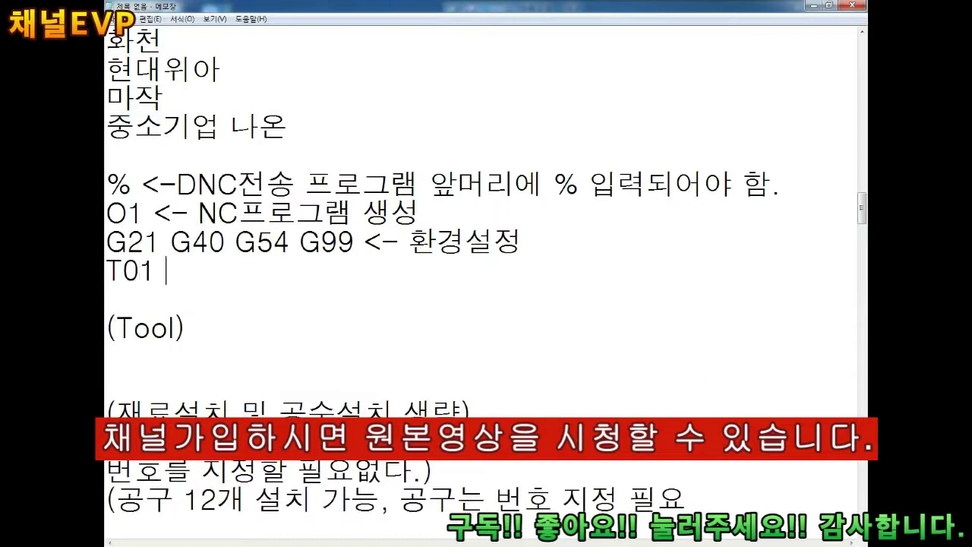
pyautogui.write('<- 1번 공구호출')
pyautogui.press('Down')
pyautogui.press('Down')
pyautogui.press('Down')
pyautogui.press('BackSpace')
pyautogui.press('BackSpace')
pyautogui.press('Home')
pyautogui.press('Return')
pyautogui.press('Return')
pyautogui.scroll(-1, 486, 304)
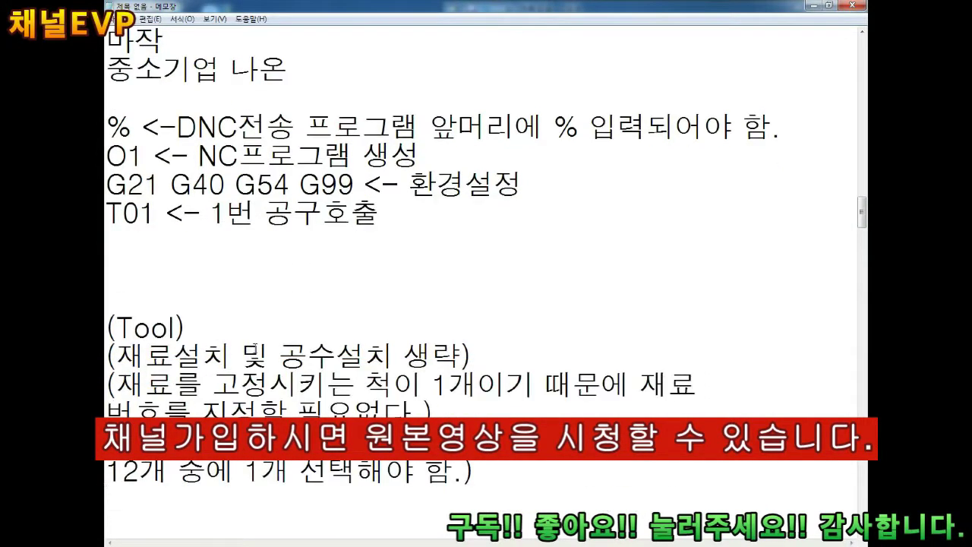
pyautogui.click(106, 213)
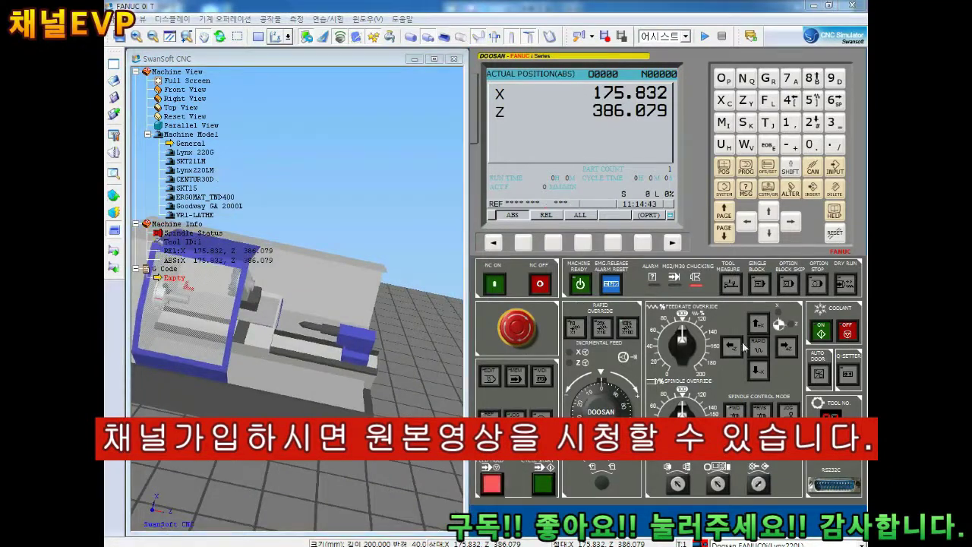
# Reference-return the axes, show the turret, load tool 003 into magazine slot 05, and reset the view.
pyautogui.click(786, 346)
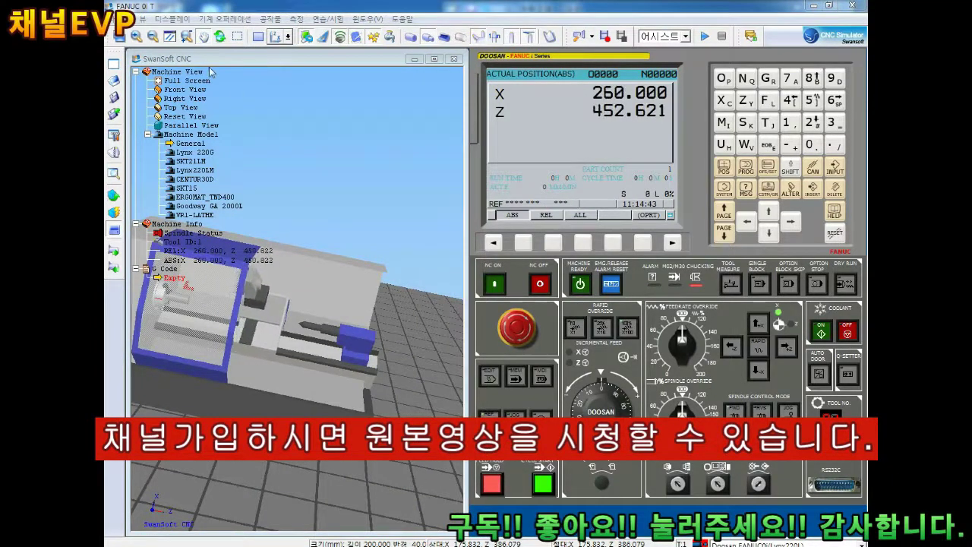
pyautogui.click(308, 38)
pyautogui.click(114, 136)
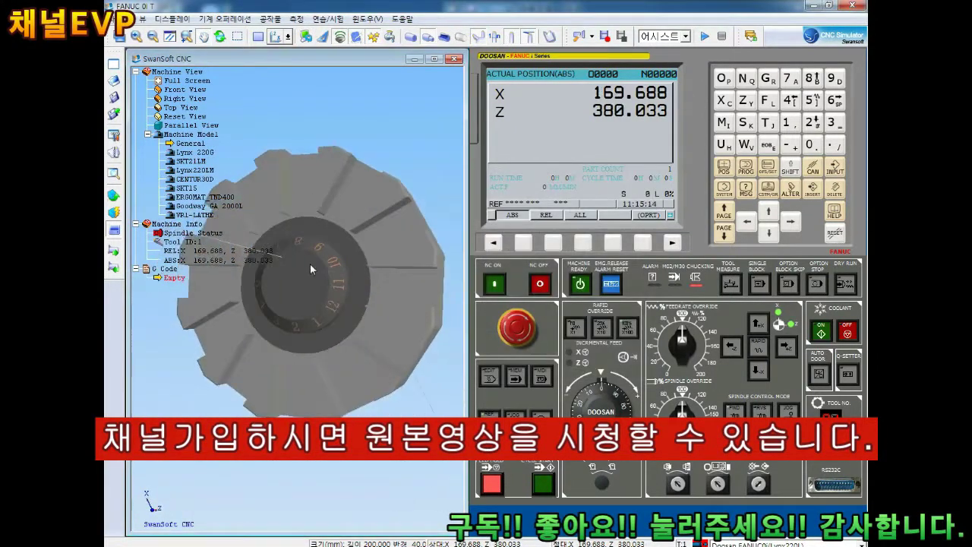
pyautogui.click(114, 155)
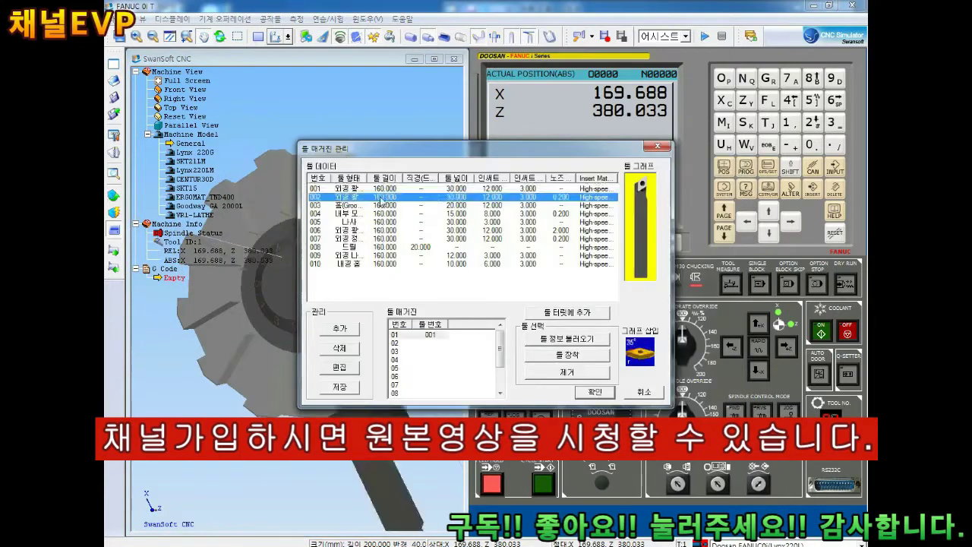
pyautogui.click(403, 205)
pyautogui.click(401, 367)
pyautogui.click(403, 222)
pyautogui.click(400, 385)
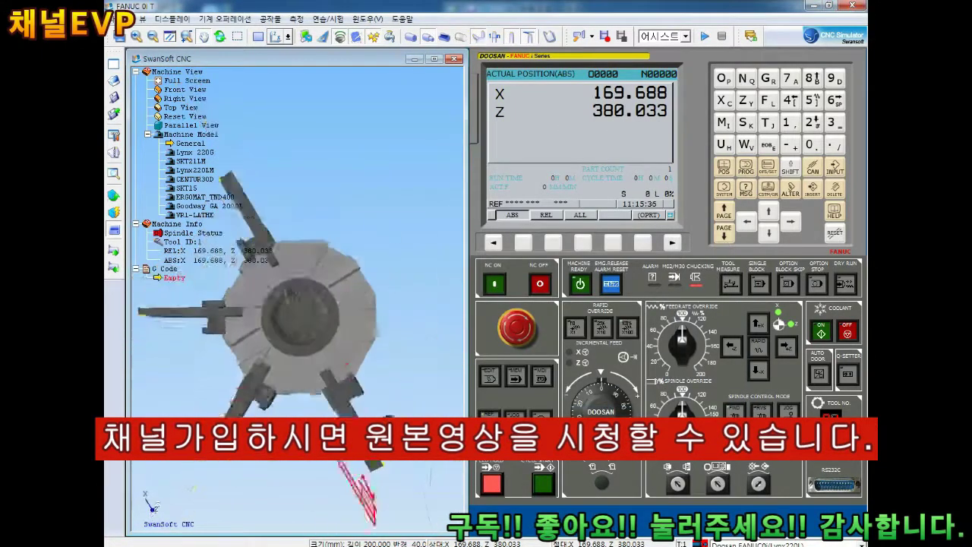
pyautogui.click(186, 116)
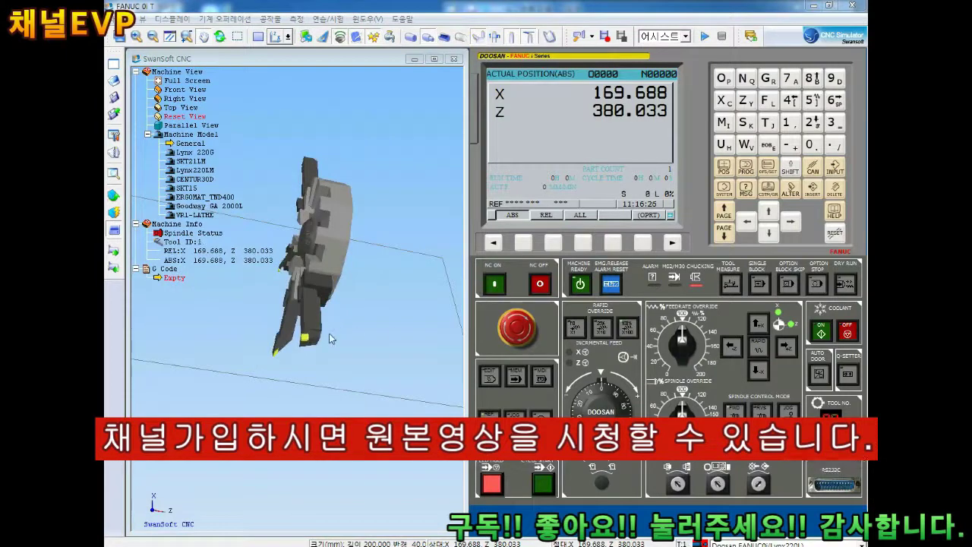
# Orbit and zoom the 3D machine view onto the turret's yellow tool insert.
pyautogui.moveTo(341, 323); pyautogui.dragTo(328, 285)
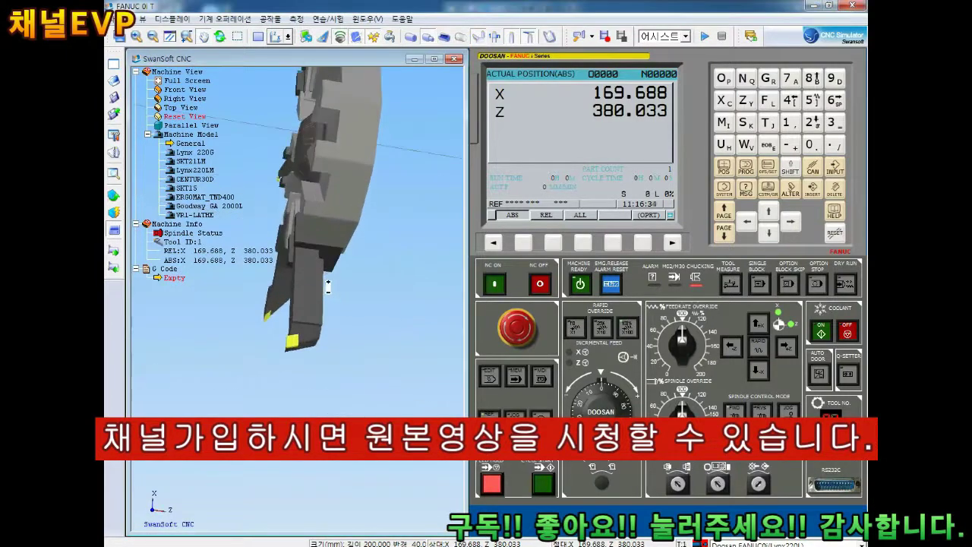
pyautogui.moveTo(337, 319)
pyautogui.mouseDown()
pyautogui.moveTo(396, 301)
pyautogui.moveTo(300, 324)
pyautogui.mouseUp()
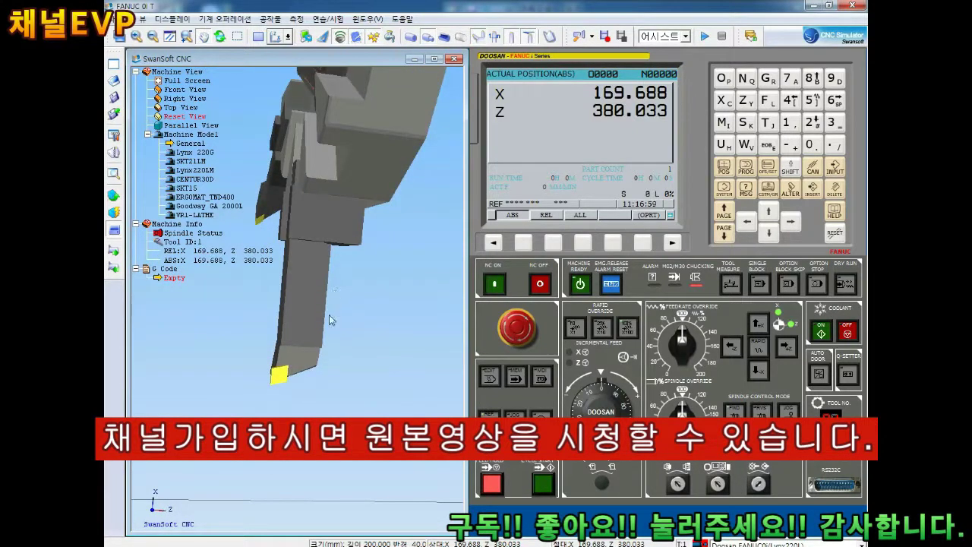
pyautogui.moveTo(331, 336); pyautogui.dragTo(341, 268)
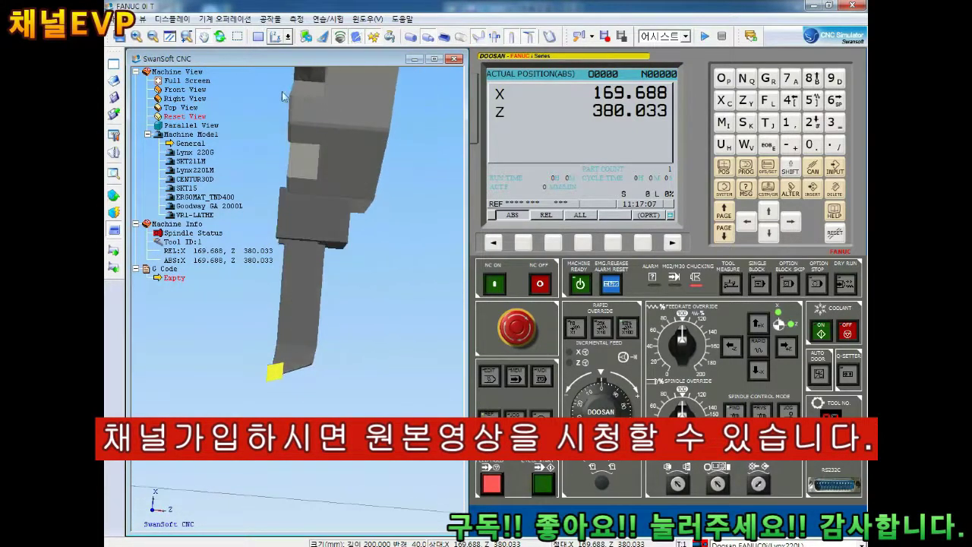
pyautogui.moveTo(306, 401)
pyautogui.mouseDown()
pyautogui.moveTo(299, 416)
pyautogui.moveTo(340, 157)
pyautogui.mouseUp()
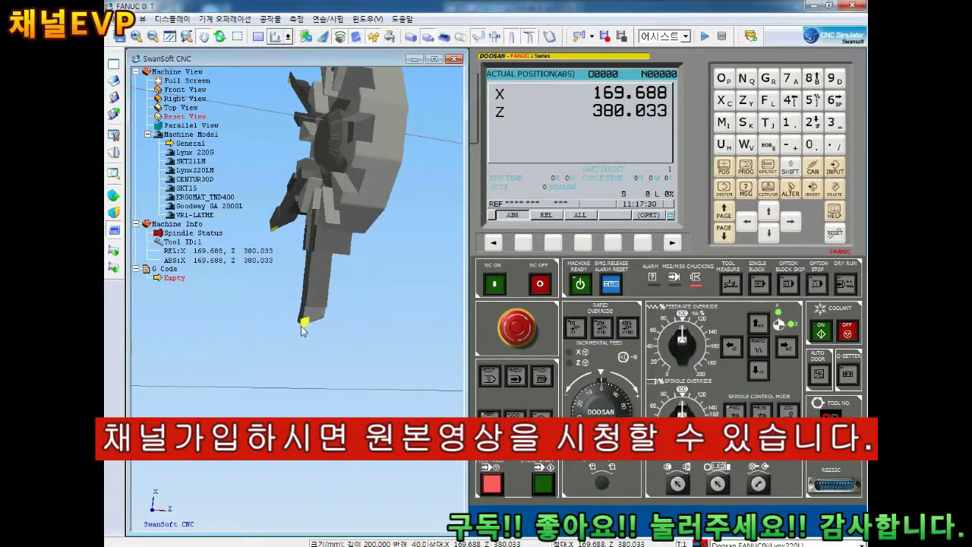
pyautogui.moveTo(304, 328); pyautogui.dragTo(306, 305)
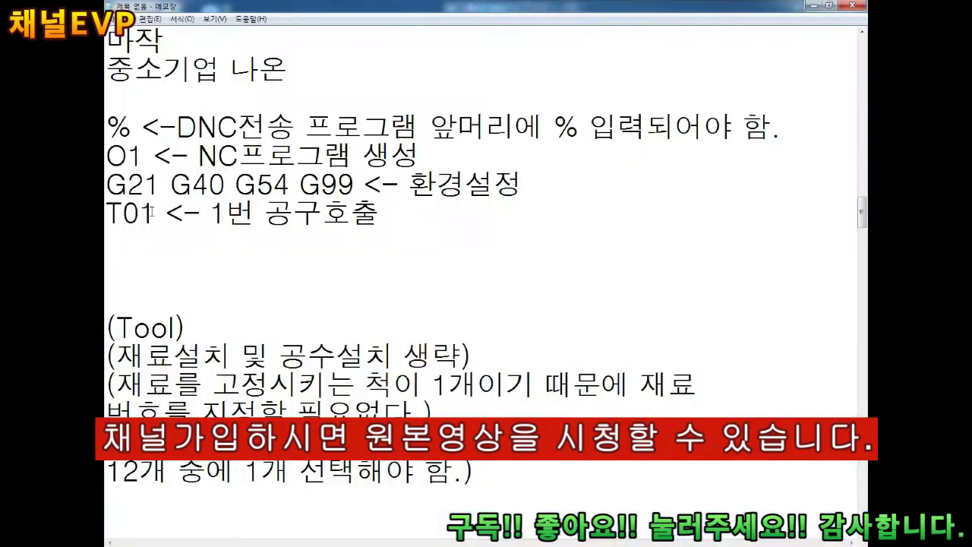
# Change the Notepad tool-call line to 'T0100 <- 1번 공구호출'.
pyautogui.write('00')
pyautogui.press('End')
pyautogui.press('Left')
pyautogui.press('Right')
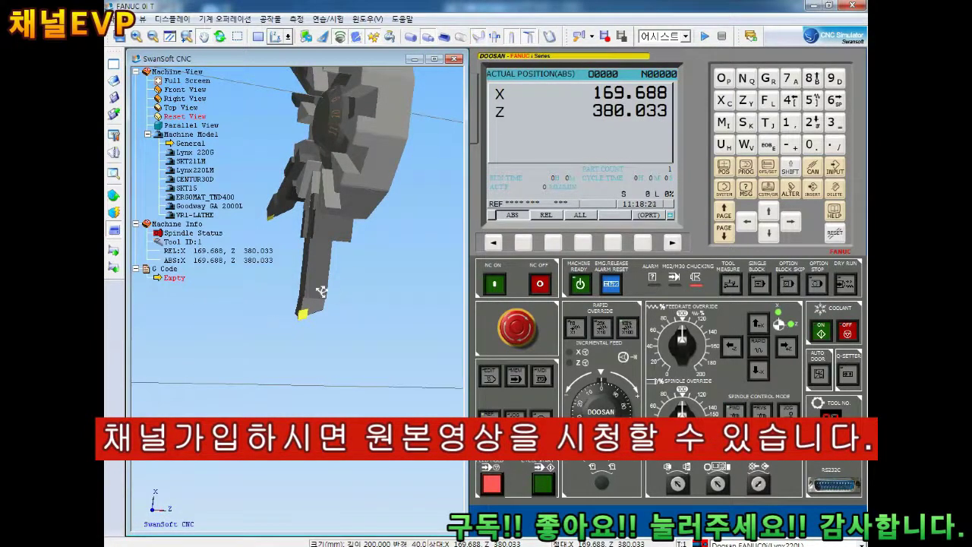
pyautogui.moveTo(326, 287); pyautogui.dragTo(318, 125)
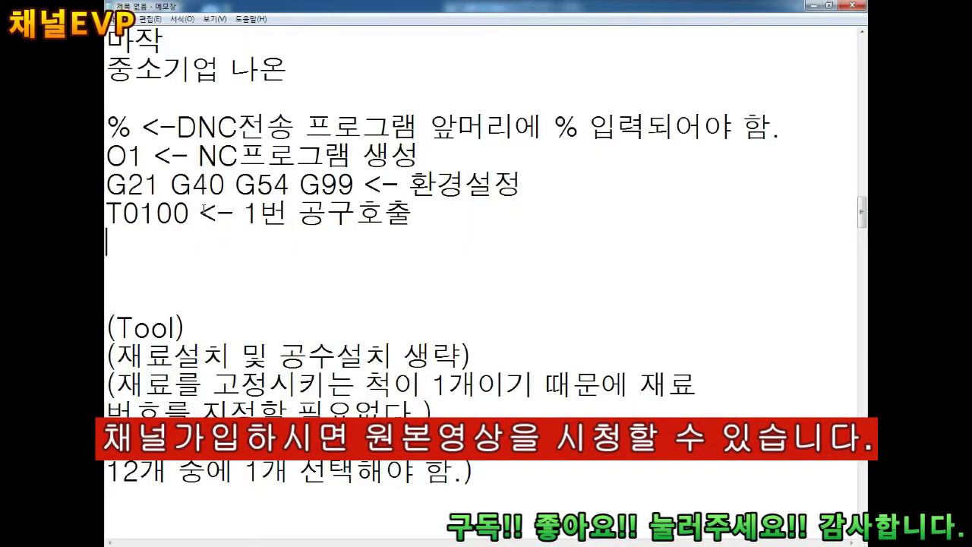
pyautogui.press('t')
pyautogui.press('BackSpace')
# Type code lines T0101, T01 02 and T0103, spacing the tool and offset digits.
pyautogui.write('T0101')
pyautogui.press('Return')
pyautogui.write('T01 ')
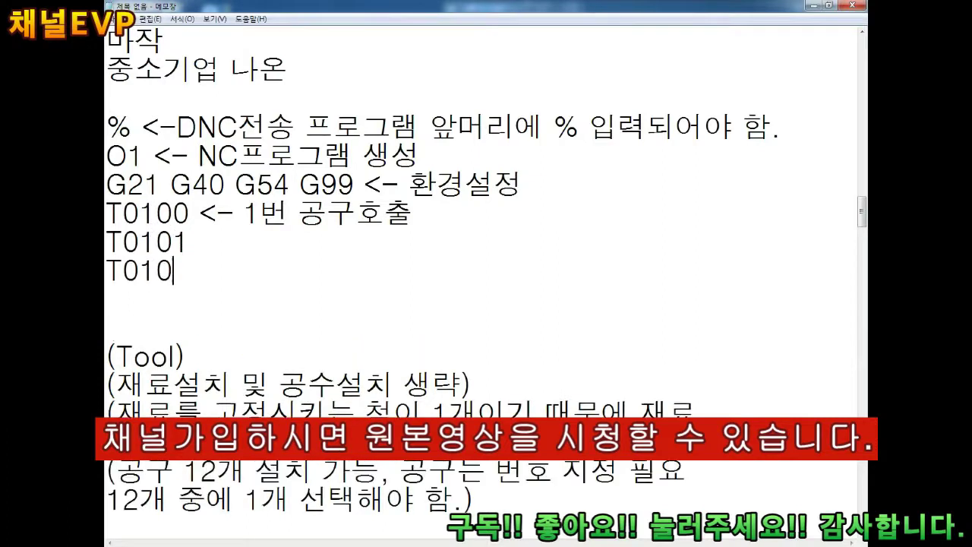
pyautogui.write('02')
pyautogui.press('Return')
pyautogui.write('T0103')
pyautogui.click(156, 242)
pyautogui.press('space')
pyautogui.press('Down')
pyautogui.press('Left')
pyautogui.press('space')
# Add 'T01 00 <-보정취소' above and annotate lines with '<- 1번 보정' and '<- 2번 보정'.
pyautogui.press('Down')
pyautogui.press('Left')
pyautogui.press('space')
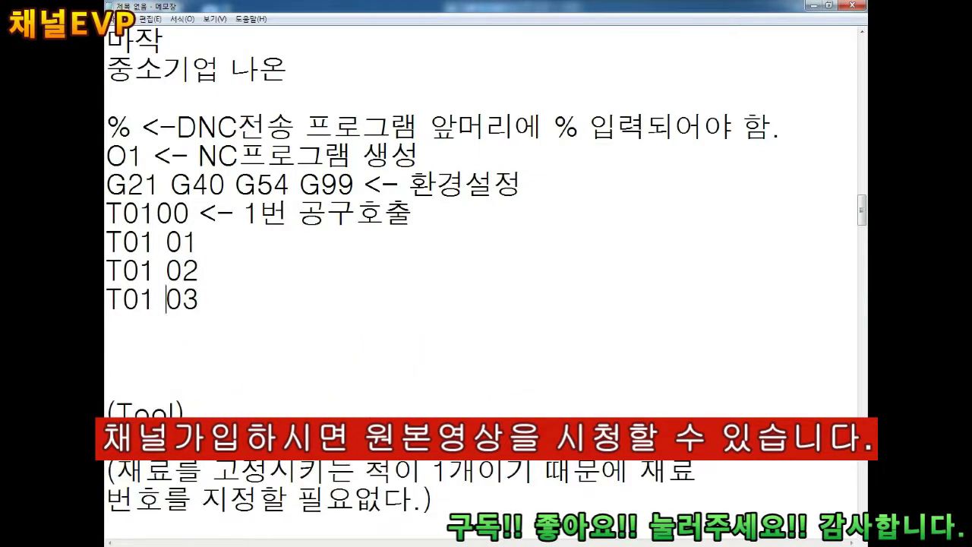
pyautogui.press('Home')
pyautogui.press('Return')
pyautogui.press('Up')
pyautogui.write('T01 00 <-보정취소')
pyautogui.press('Down')
pyautogui.write('<- ')
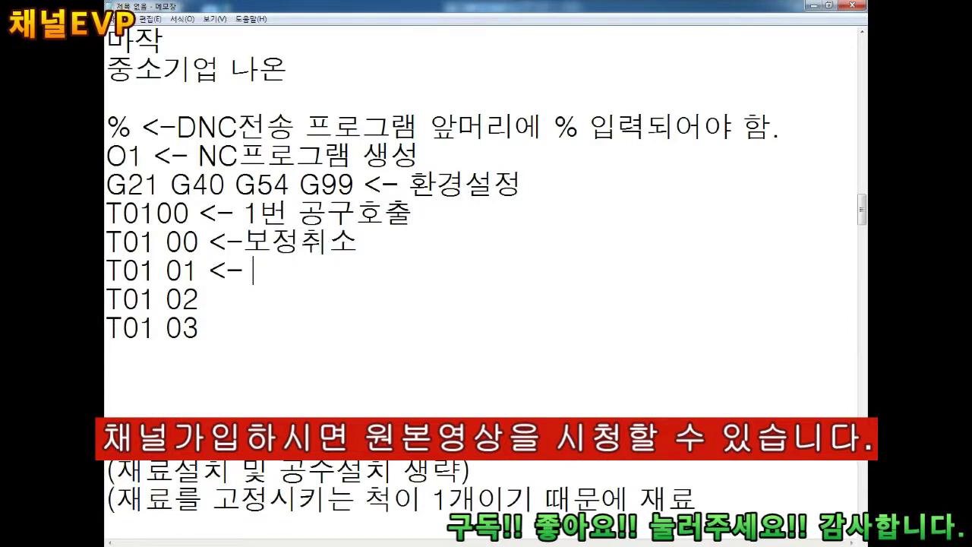
pyautogui.write('1번 보정')
pyautogui.press('Down')
pyautogui.write('<- 2번 보정')
pyautogui.press('Down')
pyautogui.press('Down')
pyautogui.press('Down')
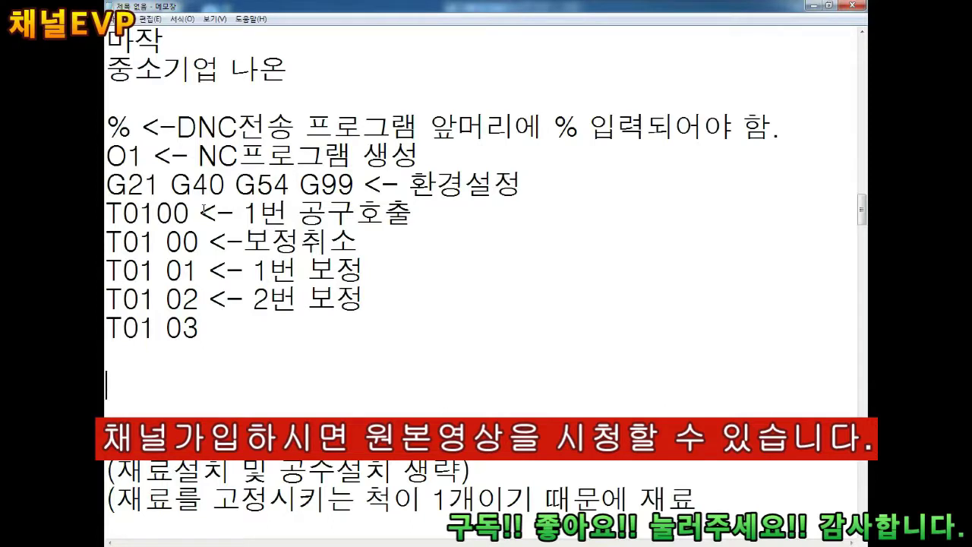
# Add a '1~2개월' note and example pairs T01 01, T03 03, T05 05, T07 07.
pyautogui.press('Up')
pyautogui.press('Return')
pyautogui.write('1~2개월')
pyautogui.press('Return')
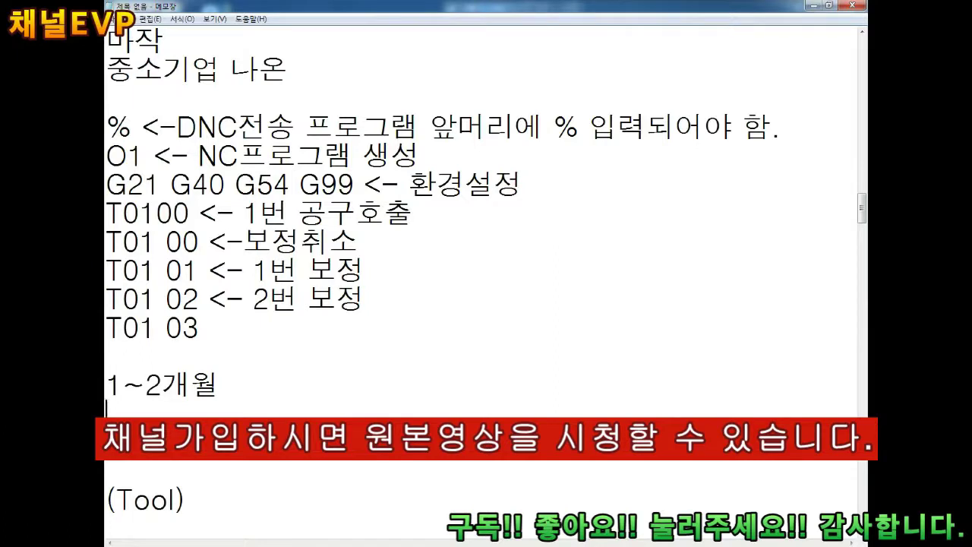
pyautogui.press('Up')
pyautogui.press('Return')
pyautogui.press('Up')
pyautogui.write('T01 01')
pyautogui.press('Return')
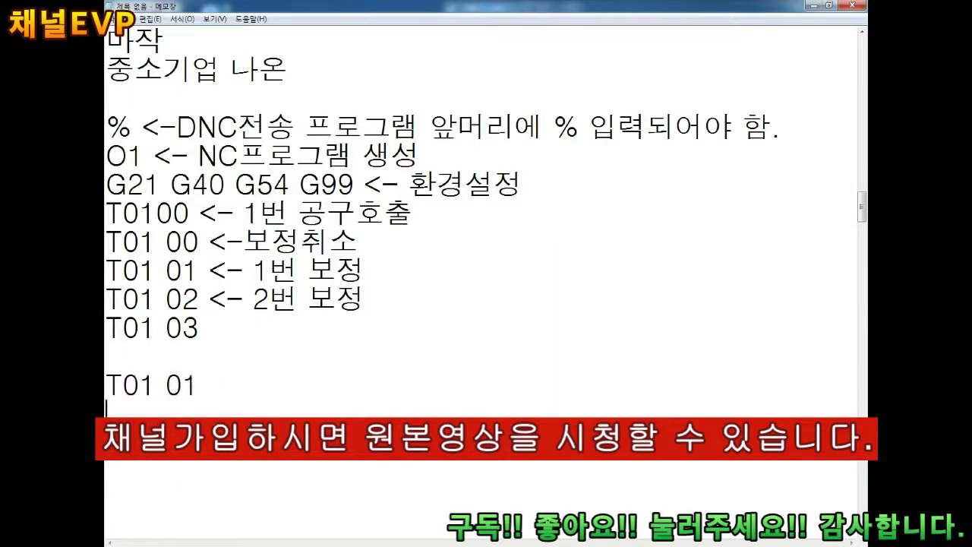
pyautogui.write('T03 03')
pyautogui.press('Return')
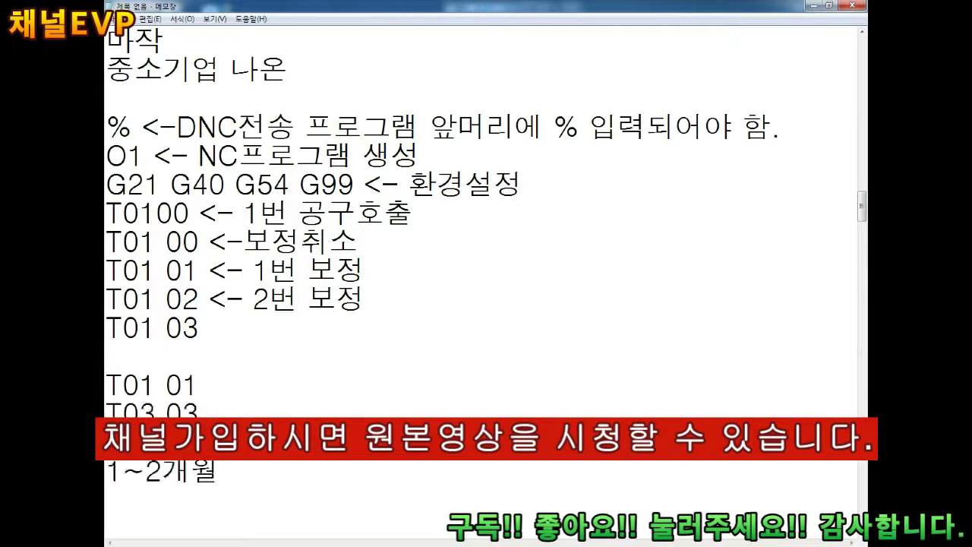
pyautogui.press('Return')
pyautogui.write('T0707')
pyautogui.press('Return')
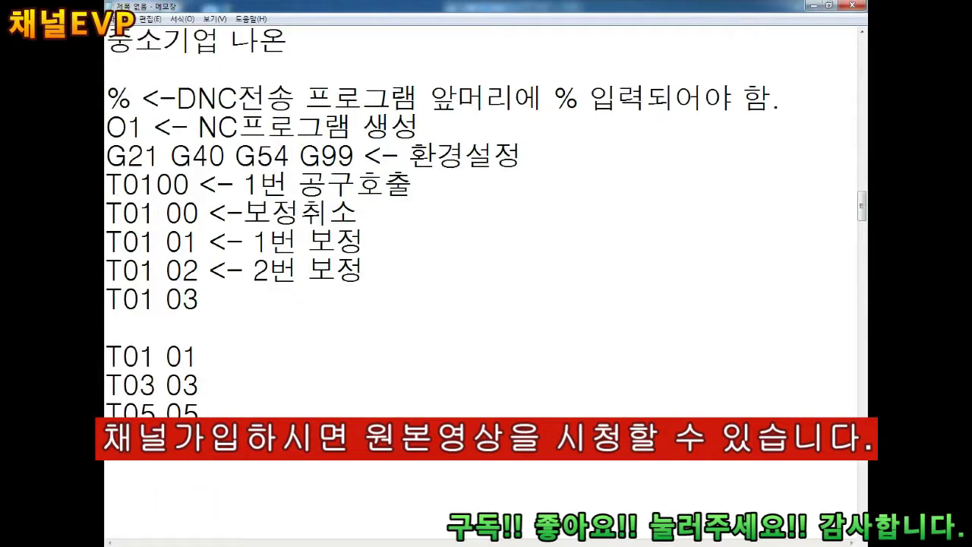
pyautogui.press('Down')
pyautogui.press('Return')
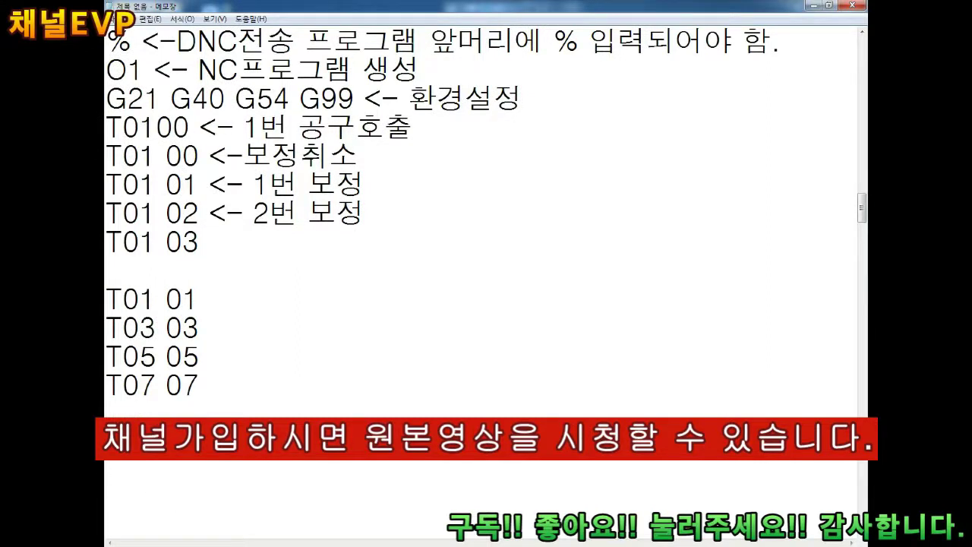
# Type code lines T0100, T0101 and T0100 with blank separating lines.
pyautogui.write('ㅅ')
pyautogui.press('BackSpace')
pyautogui.write('T0100')
pyautogui.press('Return')
pyautogui.write('T0101')
pyautogui.press('Return')
pyautogui.write('T0100')
pyautogui.press('Up')
pyautogui.press('Down')
pyautogui.press('Down')
pyautogui.press('Return')
# Annotate the code lines with '<-가공시작전' and '<-가공 끝' notes.
pyautogui.press('Up')
pyautogui.press('Up')
pyautogui.press('Up')
pyautogui.press('End')
pyautogui.write('<-가')
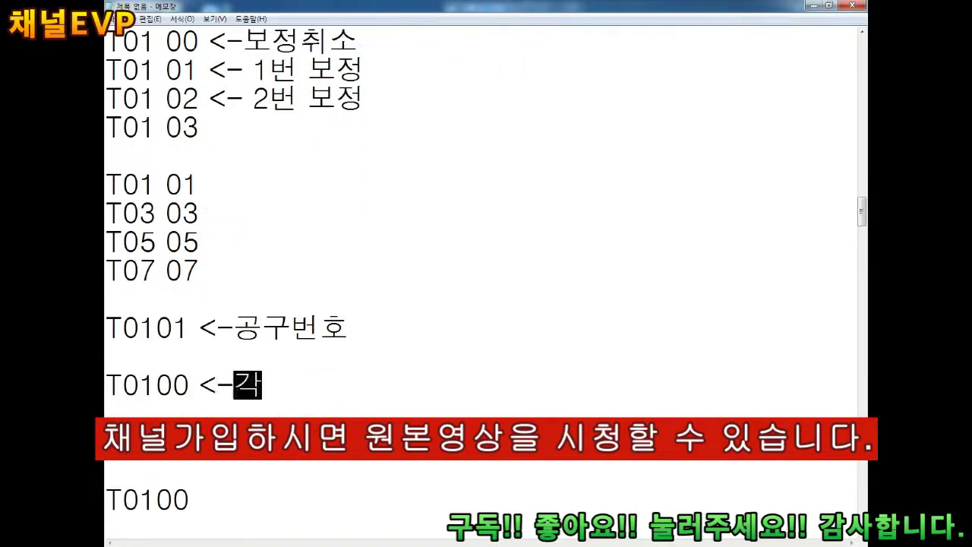
pyautogui.write('공시작잔')
pyautogui.press('BackSpace')
pyautogui.write('전')
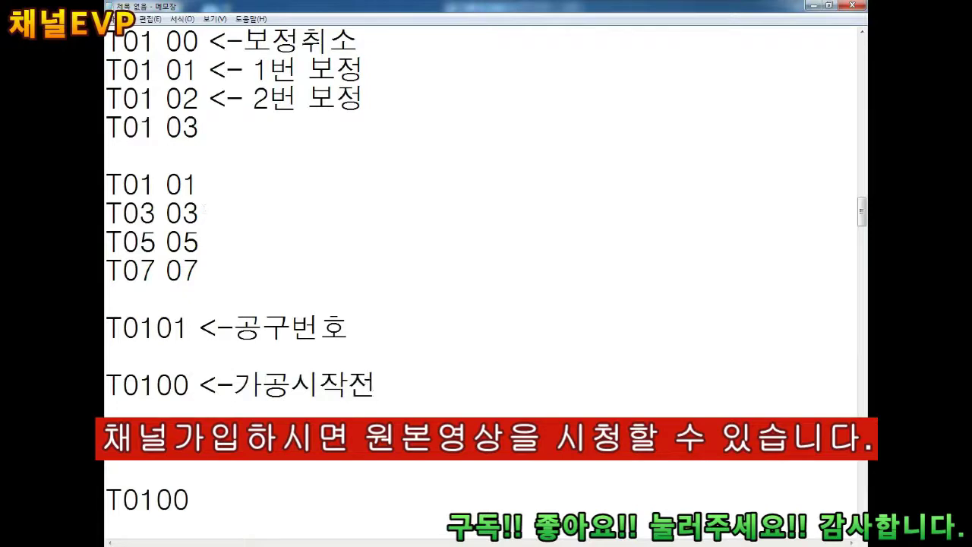
pyautogui.write('<-가공시')
pyautogui.press('BackSpace')
pyautogui.write('끝')
pyautogui.press('Return')
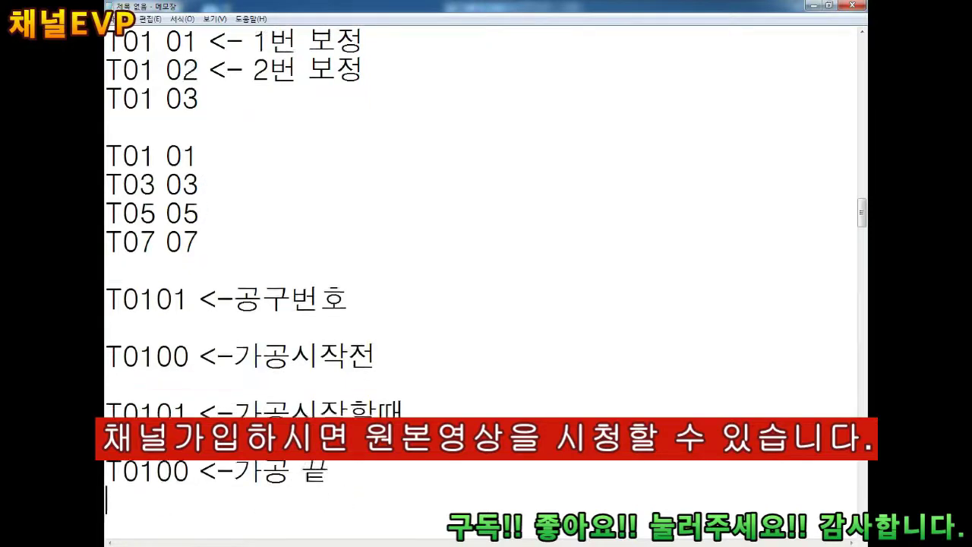
pyautogui.press('Return')
# Append '(머시닝센터 방식)' to the before-machining note and add 'T01 01' under the tool-number line.
pyautogui.moveTo(347, 269); pyautogui.dragTo(106, 270)
pyautogui.moveTo(403, 385); pyautogui.dragTo(106, 326)
pyautogui.click(365, 370)
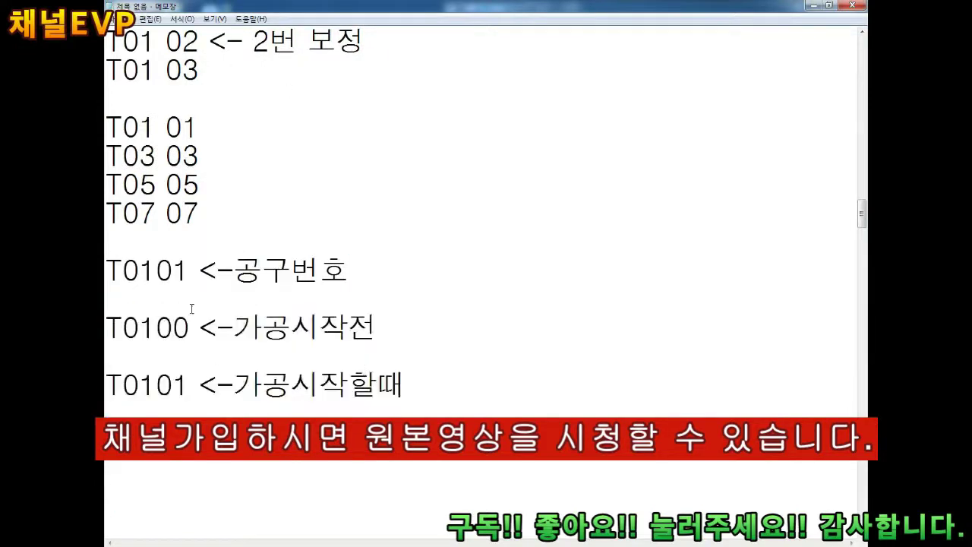
pyautogui.click(251, 328)
pyautogui.write('(머시닝센터 방식)')
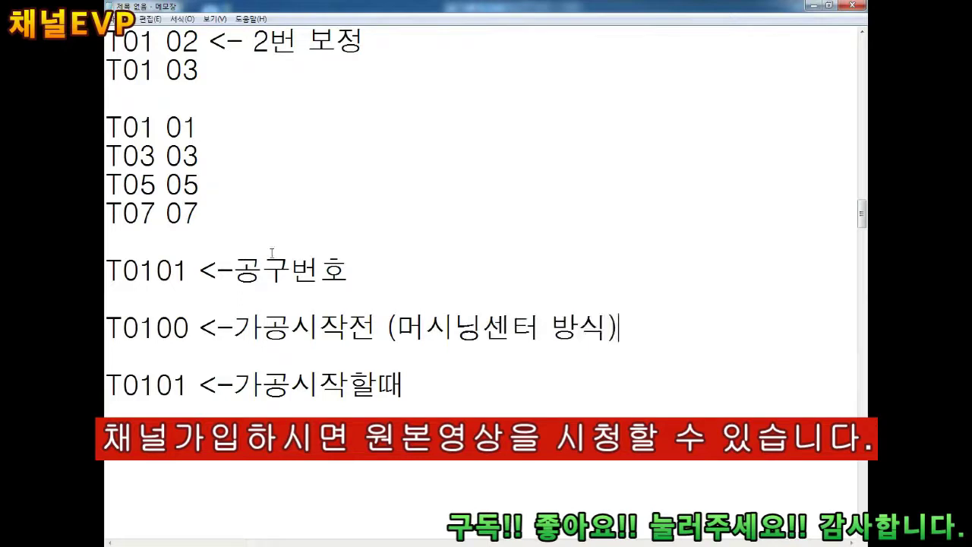
pyautogui.doubleClick(144, 270)
pyautogui.press('End')
pyautogui.press('Return')
pyautogui.write('T01 ')
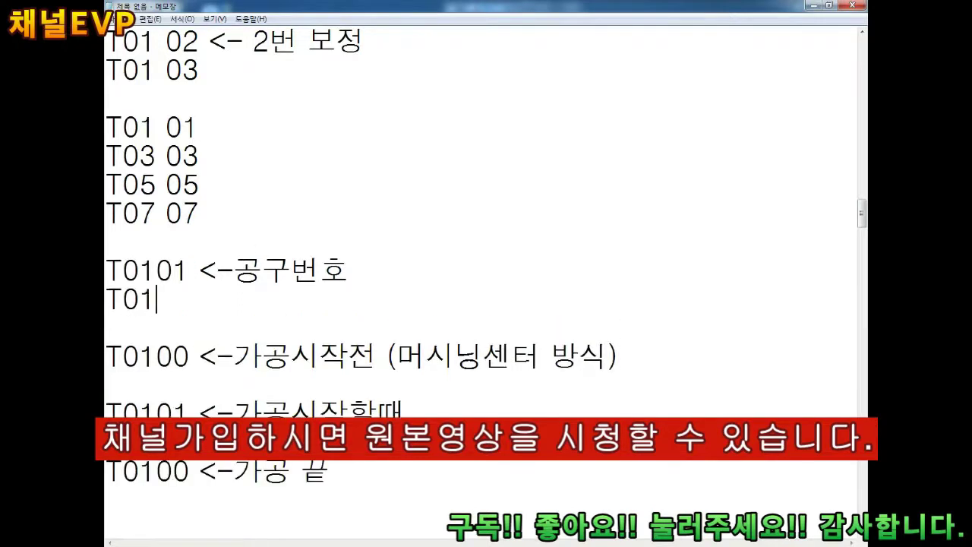
pyautogui.write('01')
pyautogui.scroll(10, 144, 292)
# Change T0100 to T0101 and relabel the line as 공구 및 보정 호출.
pyautogui.press('Return')
pyautogui.press('Return')
pyautogui.click(190, 299)
pyautogui.press('BackSpace')
pyautogui.write('1')
pyautogui.click(259, 299)
pyautogui.click(356, 298)
pyautogui.write('및 보정')
# Add a dashed divider headed 직접가공 및 접촉식가공 below the T0101 line.
pyautogui.press('Down')
pyautogui.press('Down')
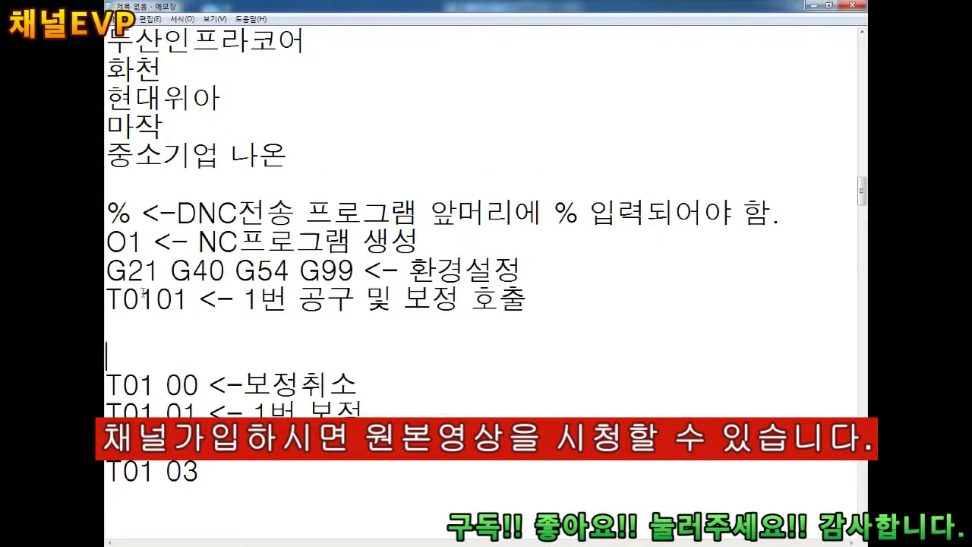
pyautogui.press('Return')
pyautogui.press('Return')
pyautogui.press('Down')
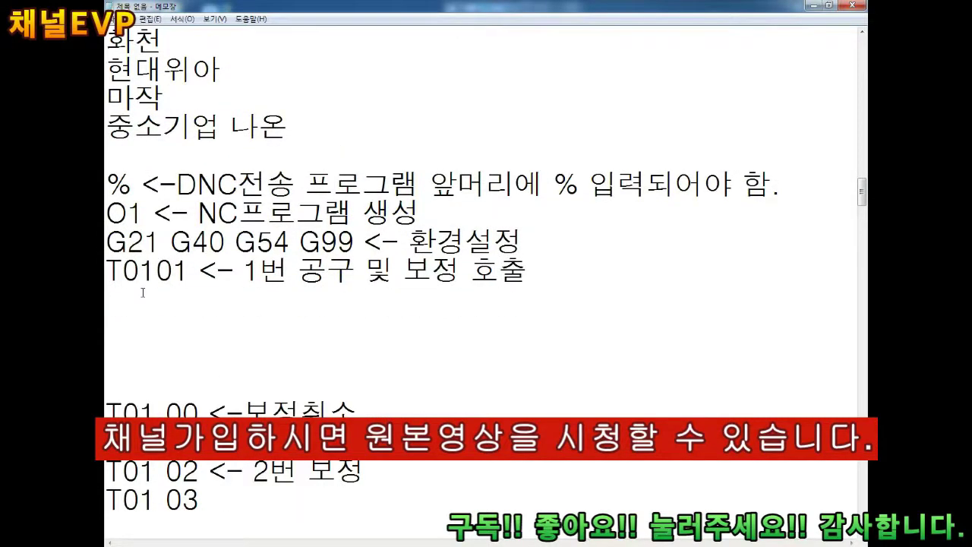
pyautogui.write('--------')
pyautogui.press('Home')
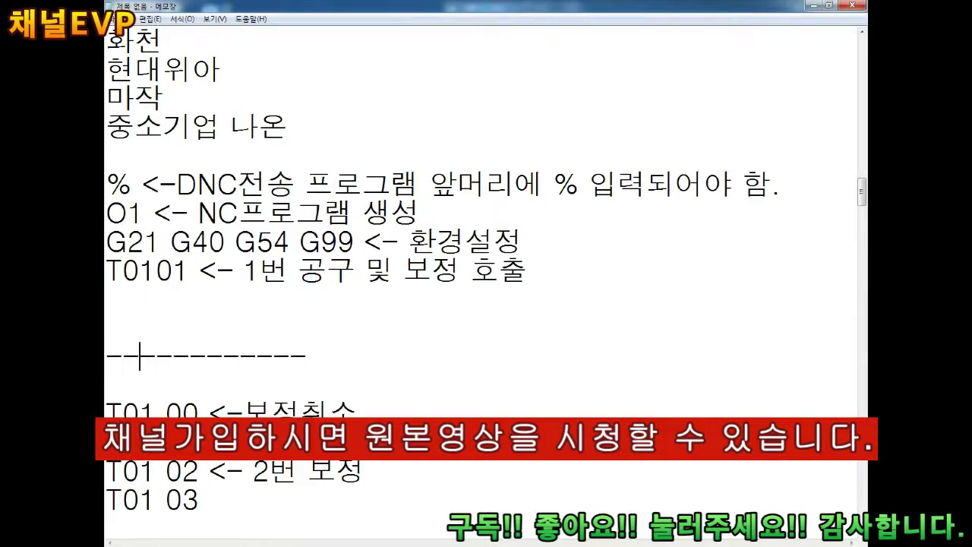
pyautogui.press('Return')
pyautogui.press('Up')
pyautogui.write('직접가공 및 접')
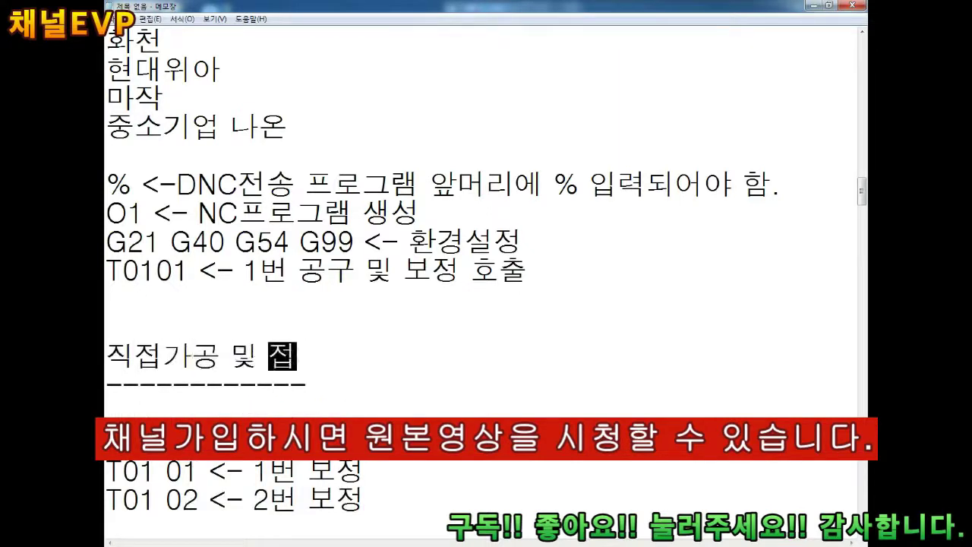
pyautogui.write('촉식가공')
pyautogui.press('Down')
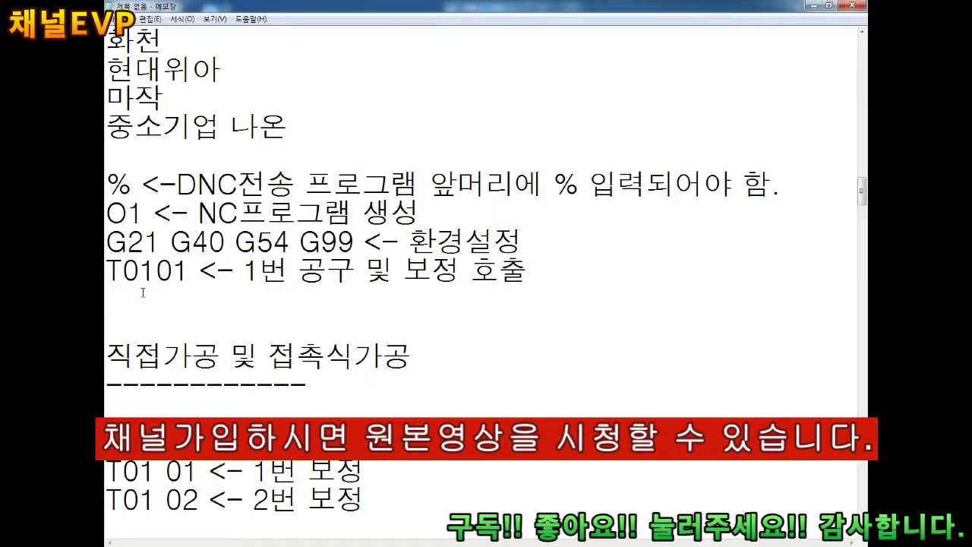
# Add the line 축 부품가공 CNC선반 완성 미완성 below the divider.
pyautogui.press('Return')
pyautogui.write('축')
pyautogui.write('품가공 CNC선')
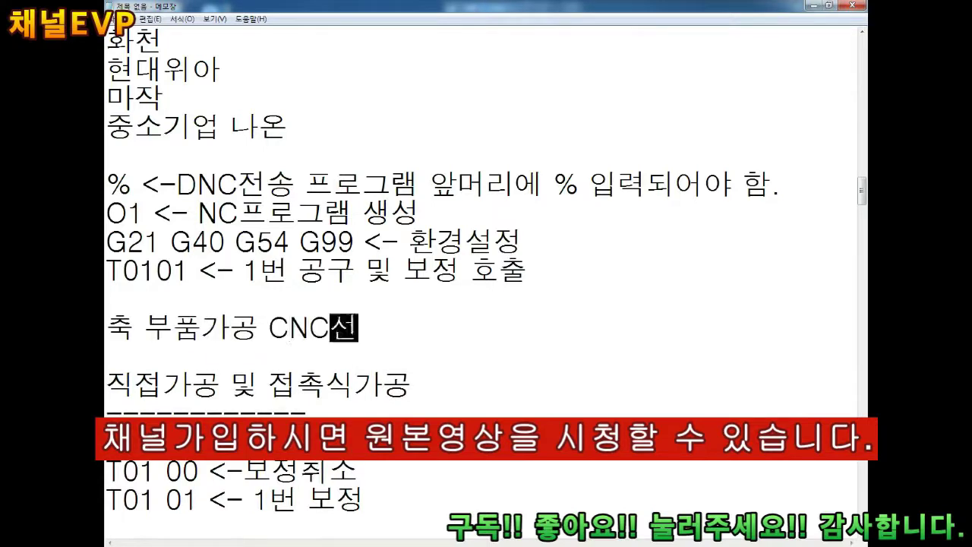
pyautogui.write('반 완성 미완성')
pyautogui.press('Return')
# List 다른공정 followed by 연삭 and 방전(와이어컷팅) on separate lines.
pyautogui.write('다른공정')
pyautogui.press('Return')
pyautogui.write('D')
pyautogui.press('BackSpace')
pyautogui.write('연삭')
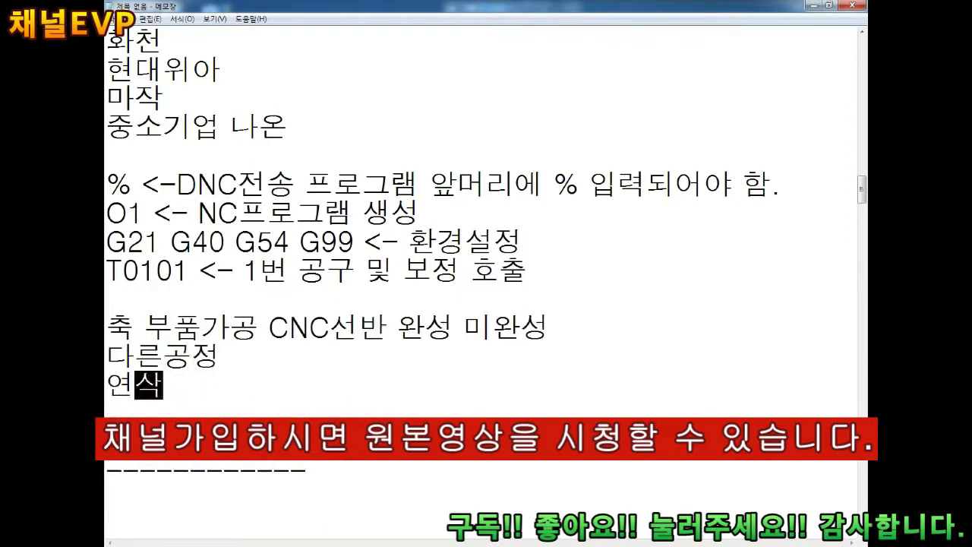
pyautogui.press('Return')
pyautogui.write('반전(와이어컷팅)')
pyautogui.press('Return')
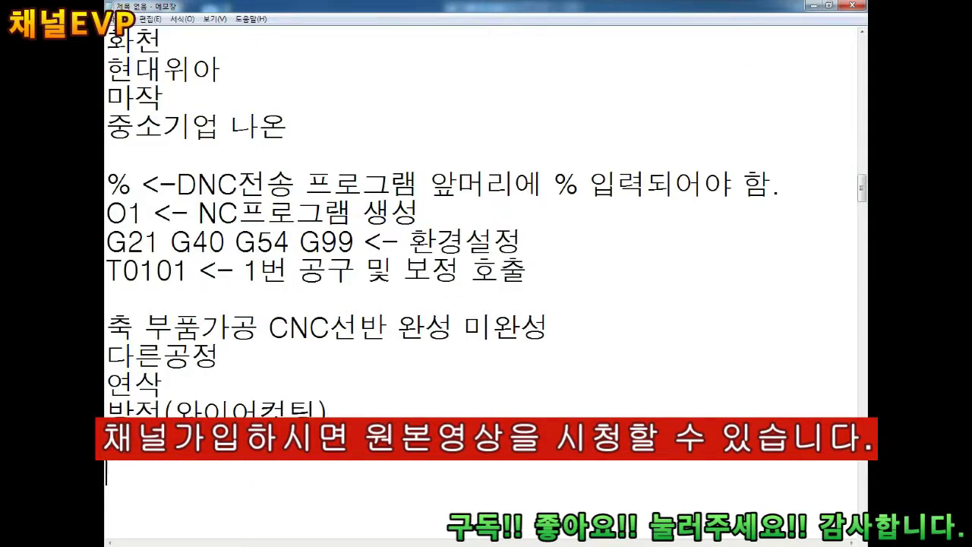
pyautogui.press('Return')
pyautogui.press('Return')
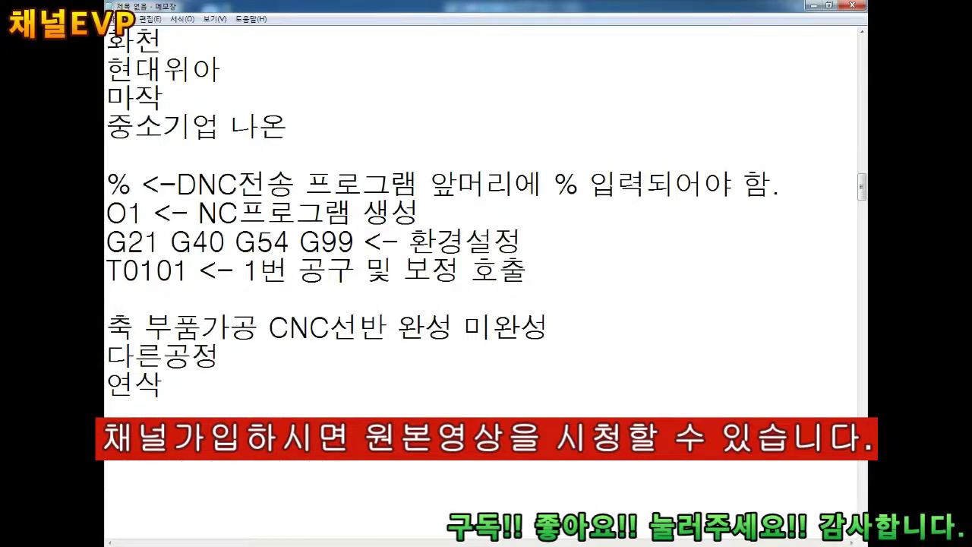
# Add 회전 있냐 and 회전 없냐 lines below 연삭.
pyautogui.press('Up')
pyautogui.press('Up')
pyautogui.press('Up')
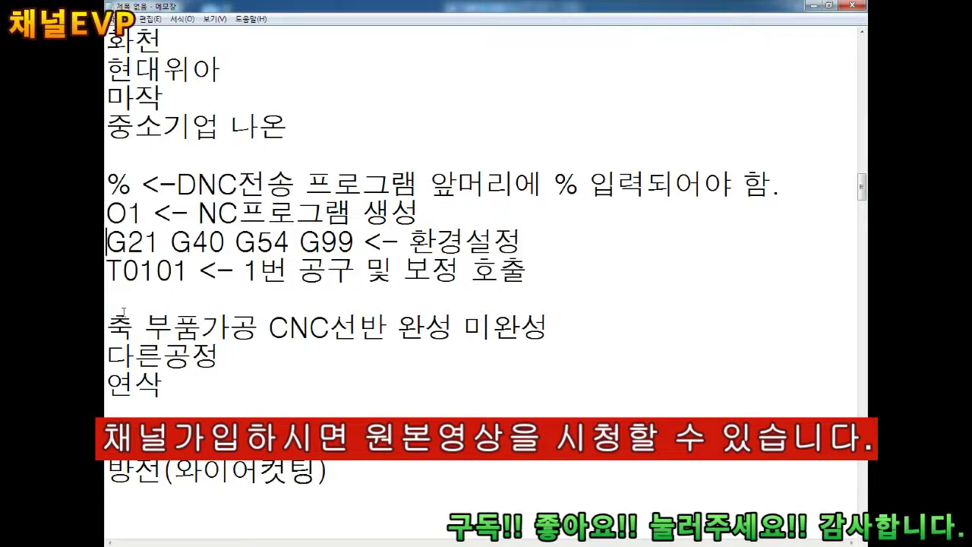
pyautogui.press('Down')
pyautogui.press('Down')
pyautogui.press('Down')
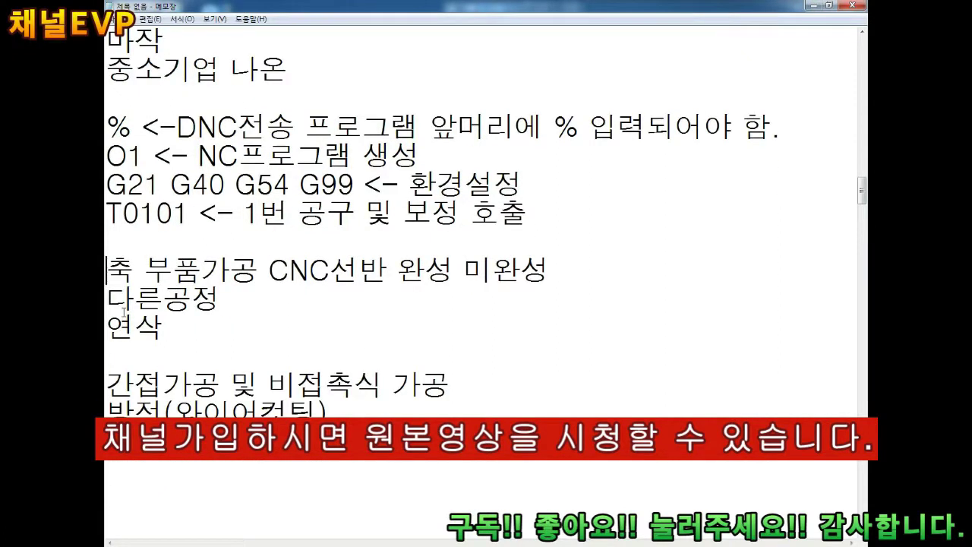
pyautogui.press('Down')
pyautogui.press('Down')
pyautogui.press('Down')
pyautogui.press('Return')
pyautogui.write('회전 있냐')
pyautogui.press('Return')
pyautogui.write('회전 없냐')
pyautogui.press('Return')
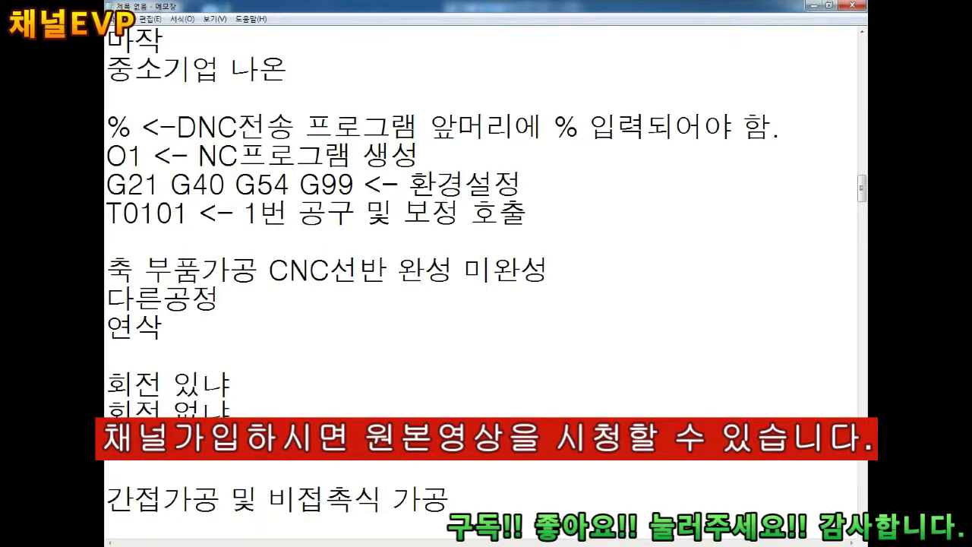
# Open blank lines under T0101, removing the trial words 공구 and 재료.
pyautogui.press('Up')
pyautogui.press('Up')
pyautogui.press('Up')
pyautogui.press('Return')
pyautogui.press('Return')
pyautogui.press('BackSpace')
pyautogui.press('BackSpace')
pyautogui.press('Down')
pyautogui.press('Return')
pyautogui.press('Return')
pyautogui.write('공구')
pyautogui.press('Return')
pyautogui.press('Return')
pyautogui.press('Up')
pyautogui.write('재료')
pyautogui.press('Return')
pyautogui.press('Up')
pyautogui.press('Up')
pyautogui.press('End')
pyautogui.press('BackSpace')
pyautogui.press('BackSpace')
pyautogui.press('Up')
pyautogui.press('Up')
# Write 재료 회전 추가, 인간 and 기계 명령어 <-NC프로그램 under T0101.
pyautogui.write('재료 회전 추가')
pyautogui.press('Return')
pyautogui.write('인간')
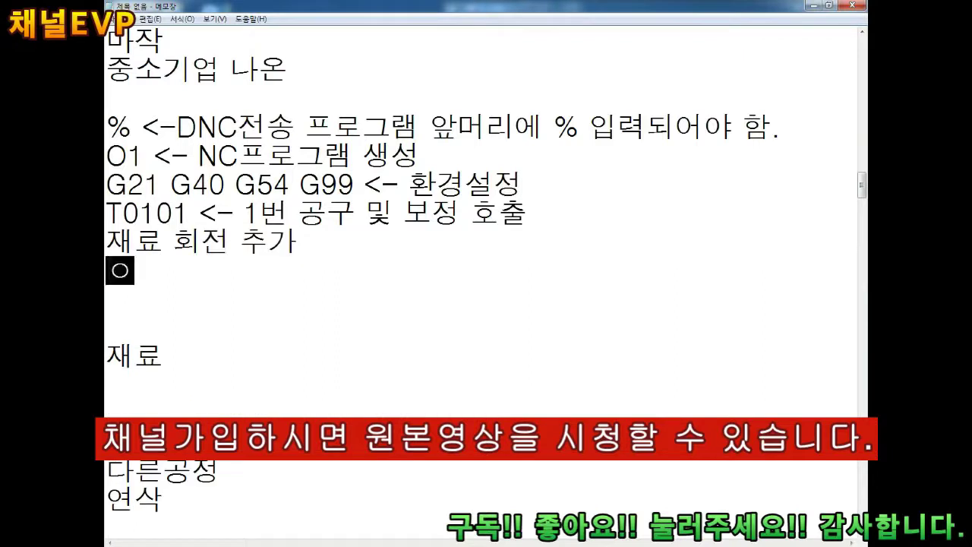
pyautogui.press('Return')
pyautogui.press('Return')
pyautogui.press('Up')
pyautogui.write('기계')
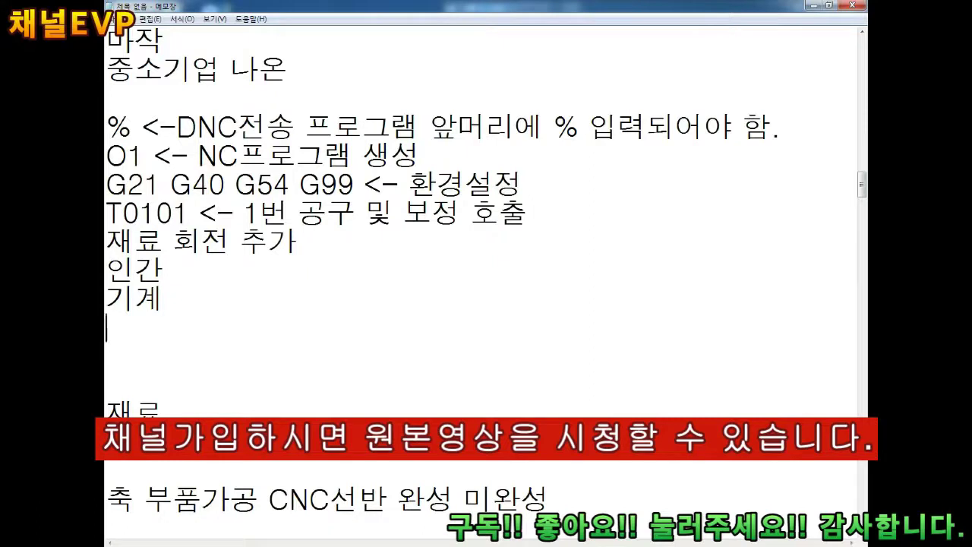
pyautogui.press('Up')
pyautogui.press('Up')
pyautogui.press('Up')
pyautogui.press('Return')
pyautogui.press('Return')
pyautogui.press('Down')
pyautogui.press('Down')
pyautogui.press('End')
pyautogui.write('명령어 <-NC프록')
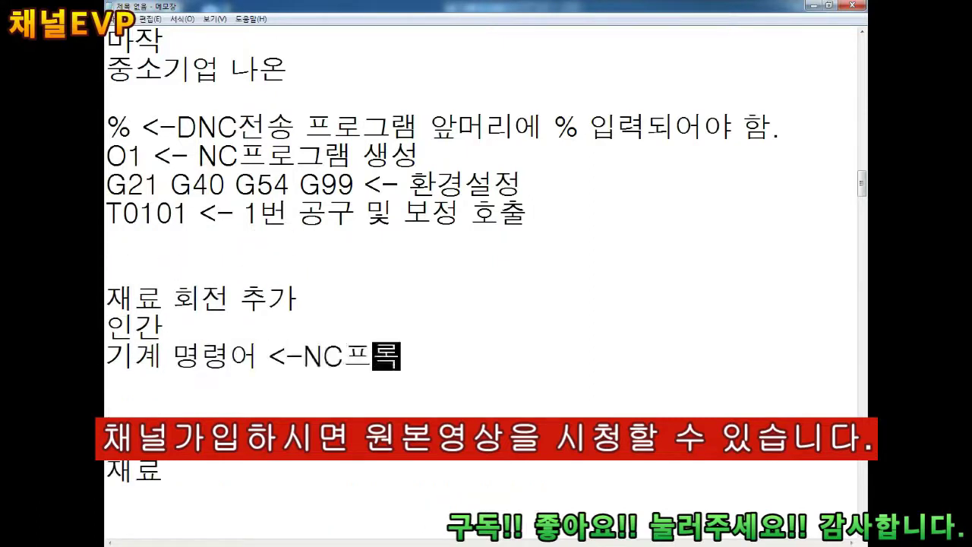
pyautogui.write('그램')
pyautogui.press('Return')
# Put G50, G96 and G97 on separate lines.
pyautogui.press('Return')
pyautogui.write('G50')
pyautogui.press('Return')
pyautogui.write('G96 G97')
pyautogui.press('Return')
pyautogui.press('Up')
pyautogui.press('Up')
pyautogui.press('Up')
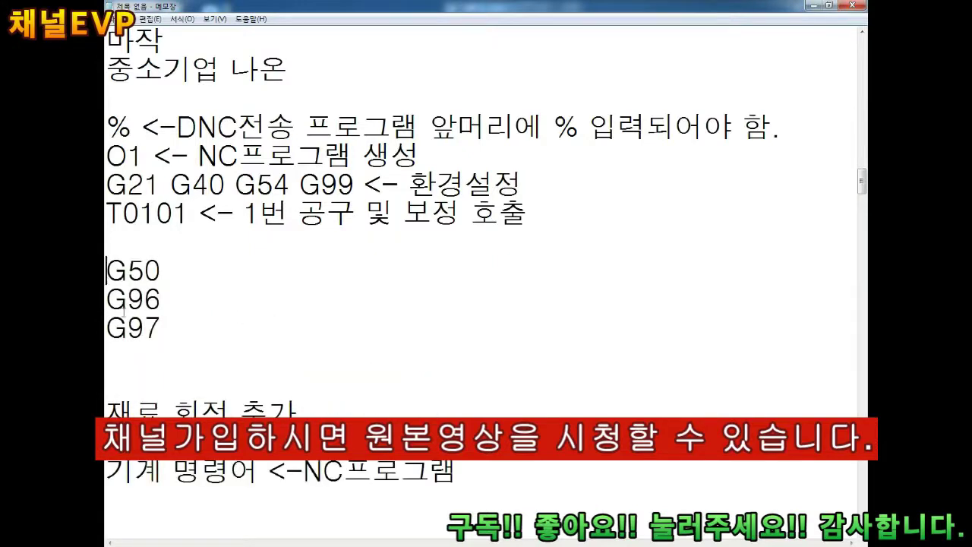
pyautogui.press('End')
# Describe G50 as 공작물좌표계설정 및 최대회전수 지정, G96 as 주속일정제어(m/min), G97 as 주축회전수지정(mm/rev).
pyautogui.write(': 공작물좌표계설정 및 최대회전수')
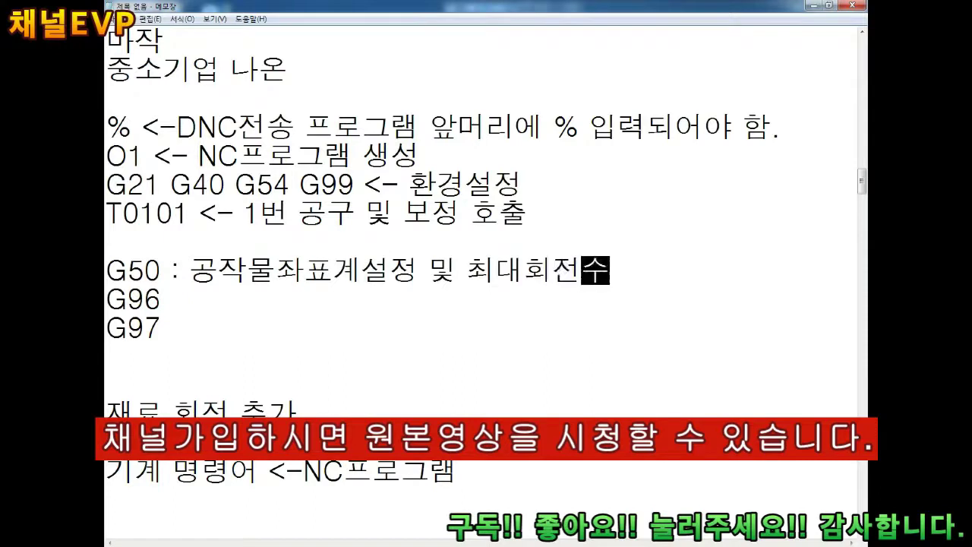
pyautogui.write(' 지정')
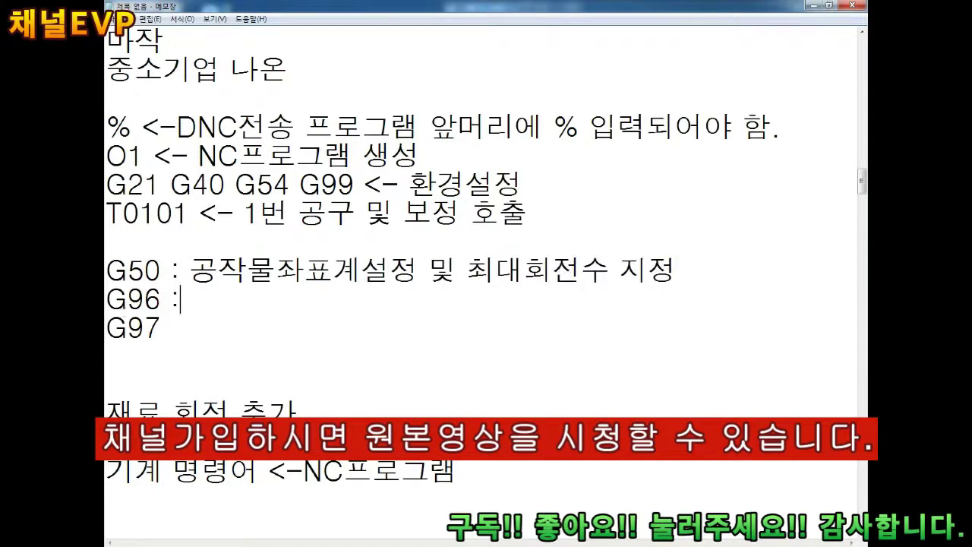
pyautogui.write(' : 주속일정제어(M/MIN')
pyautogui.press('Left')
pyautogui.press('Left')
pyautogui.press('Left')
pyautogui.press('BackSpace')
pyautogui.write('m')
pyautogui.press('End')
pyautogui.press('BackSpace')
pyautogui.press('BackSpace')
pyautogui.press('BackSpace')
pyautogui.write('min) G97 : ')
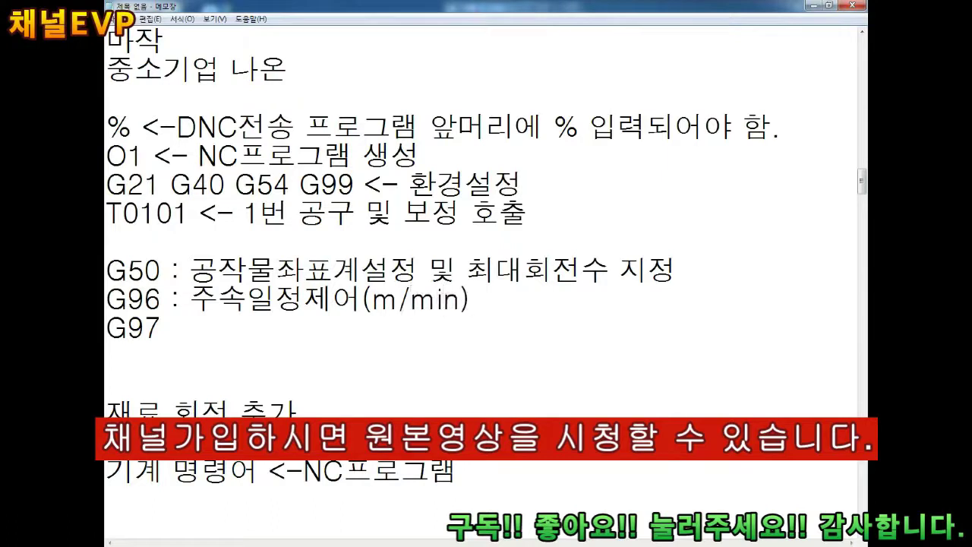
pyautogui.write('주축회전수지정(mm')
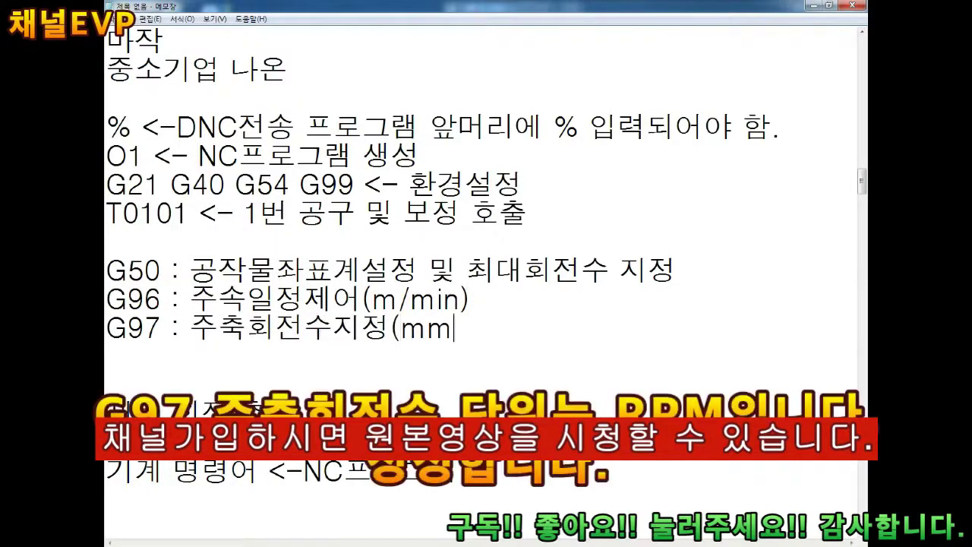
pyautogui.write('/rev)')
pyautogui.press('Return')
pyautogui.press('Up')
pyautogui.press('Up')
pyautogui.press('Up')
pyautogui.press('Right')
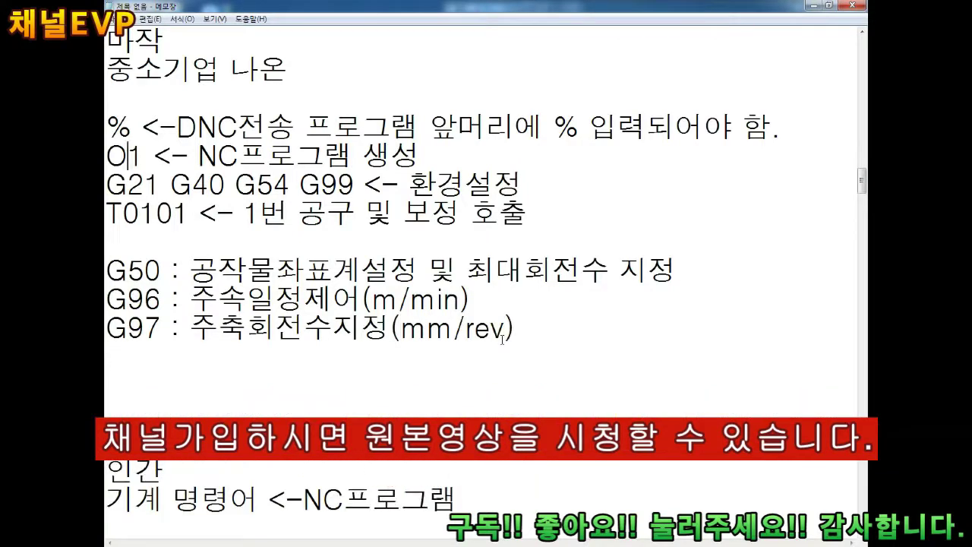
pyautogui.press('Down')
pyautogui.press('Down')
pyautogui.press('Down')
pyautogui.scroll(-1, 502, 339)
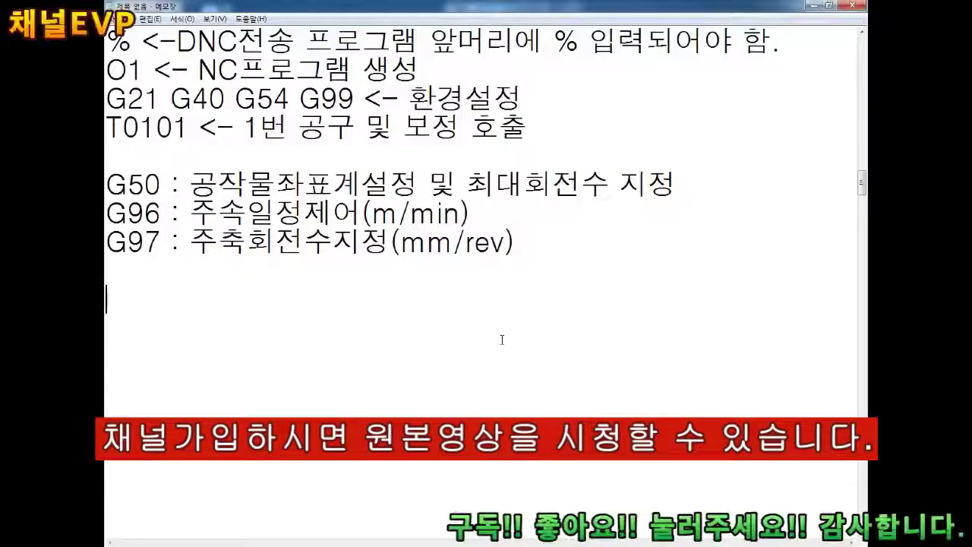
# Write the sentence 회전지정 시 선택방법 가공종류를 우선 알아야 된다.
pyautogui.write('회전수 가공종류')
pyautogui.press('Left')
pyautogui.press('Left')
pyautogui.press('Left')
pyautogui.press('BackSpace')
pyautogui.press('BackSpace')
pyautogui.write('지정 시 선택방법')
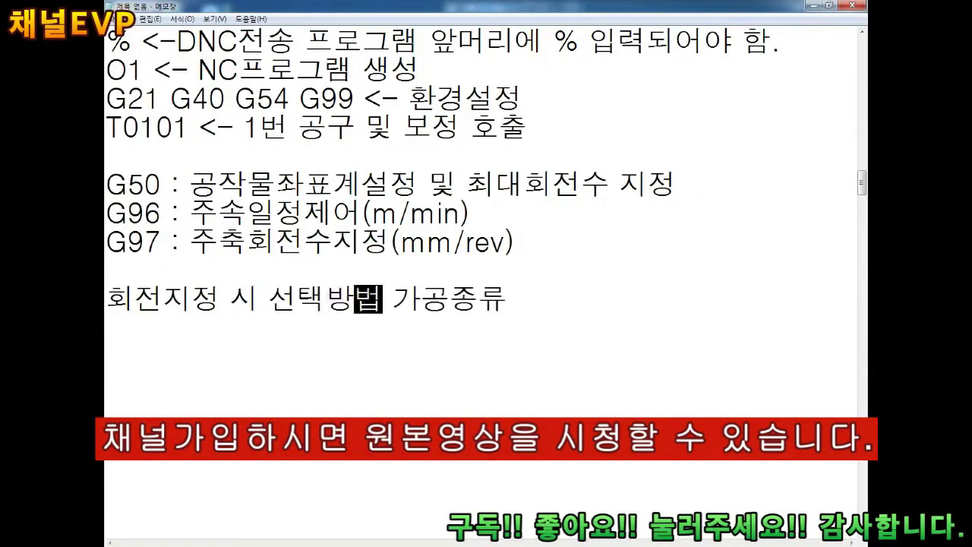
pyautogui.press('End')
pyautogui.write('를 우선 알아야 된다.')
pyautogui.press('Return')
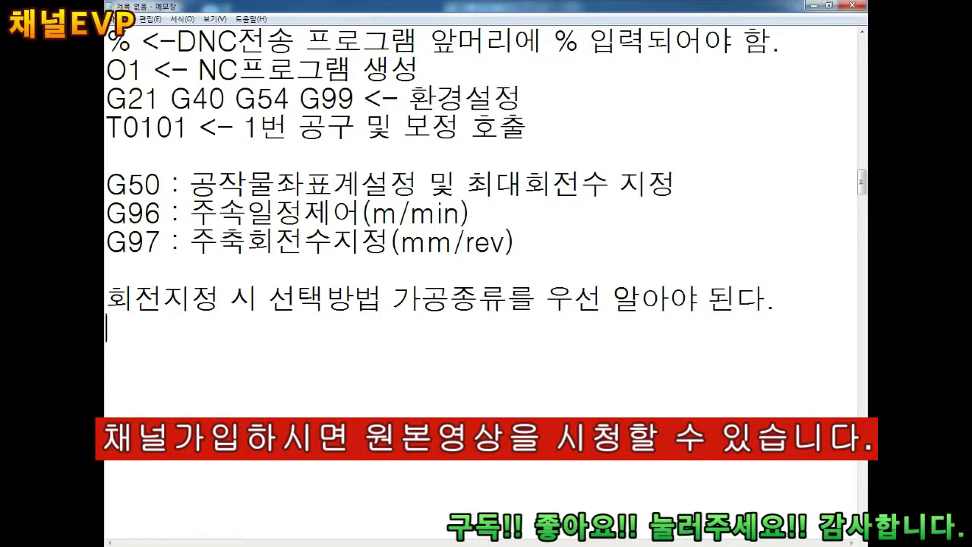
# Add a cnc선반 가공종류 heading with 외경 축 and 내경 구멍 lines.
pyautogui.write('cnc선반')
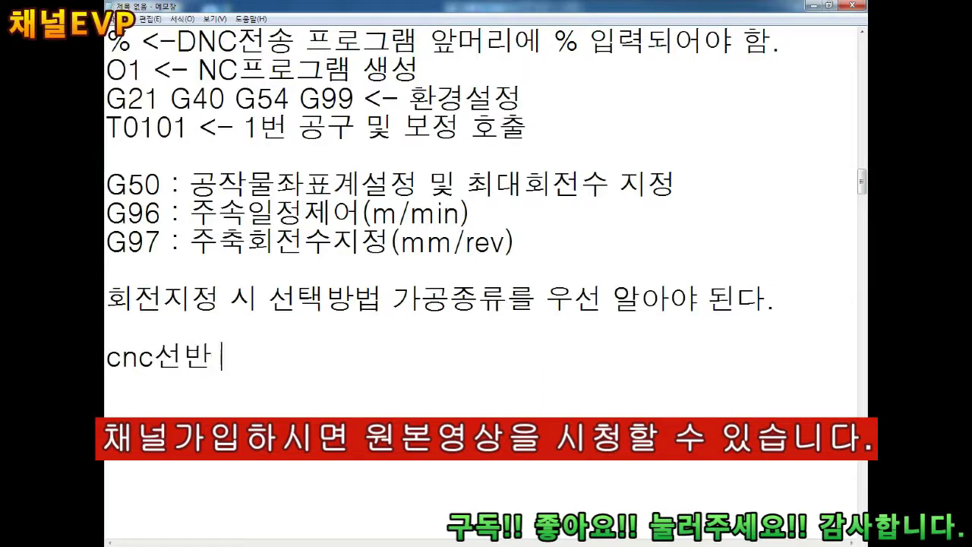
pyautogui.write(' 가공종류')
pyautogui.press('Return')
pyautogui.press('Return')
pyautogui.write('외경 ㅊ축')
pyautogui.press('Return')
pyautogui.press('Return')
pyautogui.write('내경 구멍')
pyautogui.press('Return')
pyautogui.press('Return')
pyautogui.press('Return')
# Annotate 외경 축 <-기능사 수준(고졸) and 내경 구멍 <-기능사 외 나머지 (대졸).
pyautogui.press('Up')
pyautogui.press('Up')
pyautogui.press('Up')
pyautogui.press('Right')
pyautogui.press('End')
pyautogui.write('<')
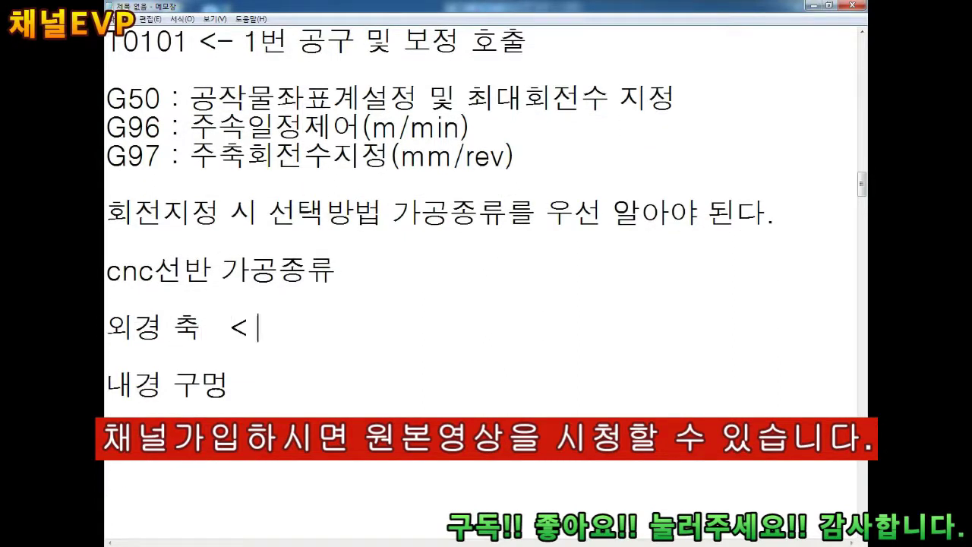
pyautogui.write('-기능사 수준(고졸)')
pyautogui.press('Down')
pyautogui.press('Down')
pyautogui.press('End')
pyautogui.write('<-기사')
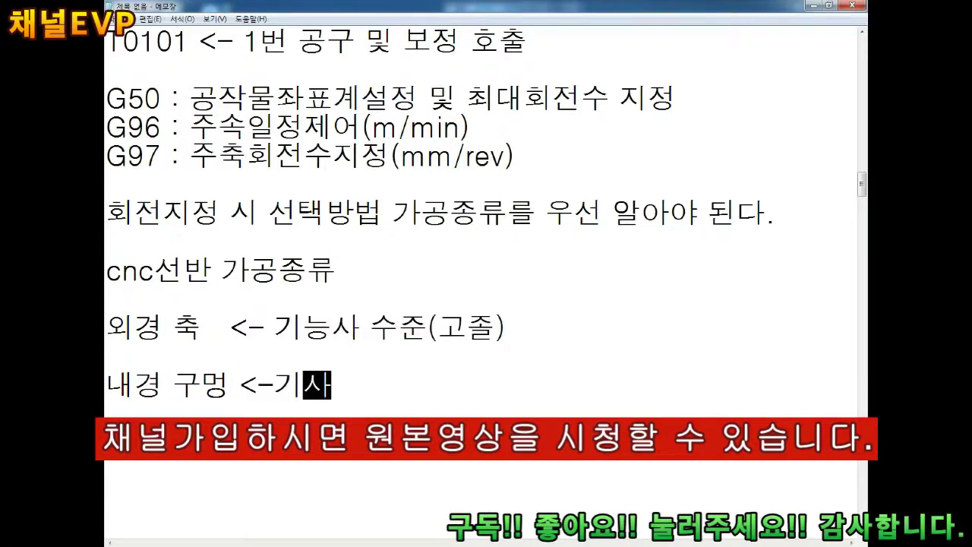
pyautogui.press('BackSpace')
pyautogui.write('능')
pyautogui.write('사 외 나머지 (대')
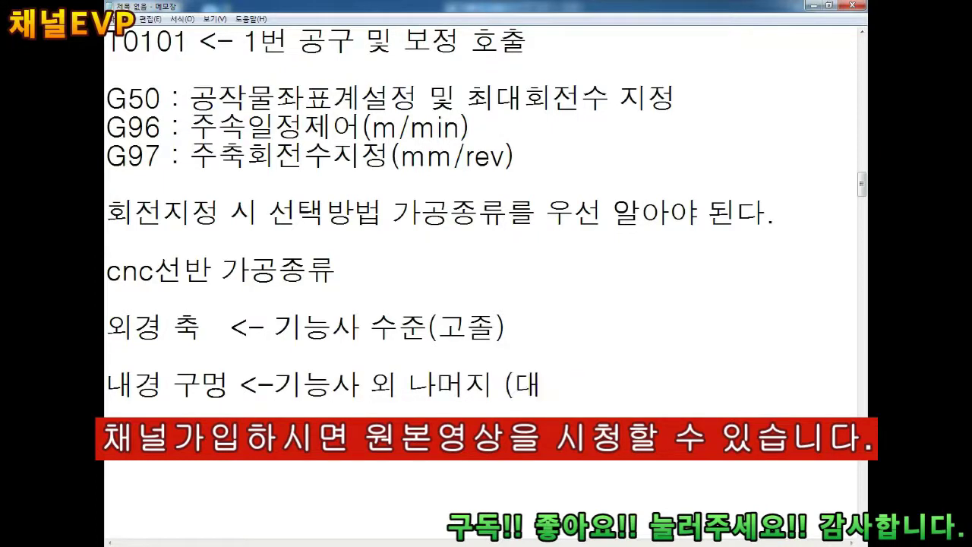
pyautogui.write('졸)')
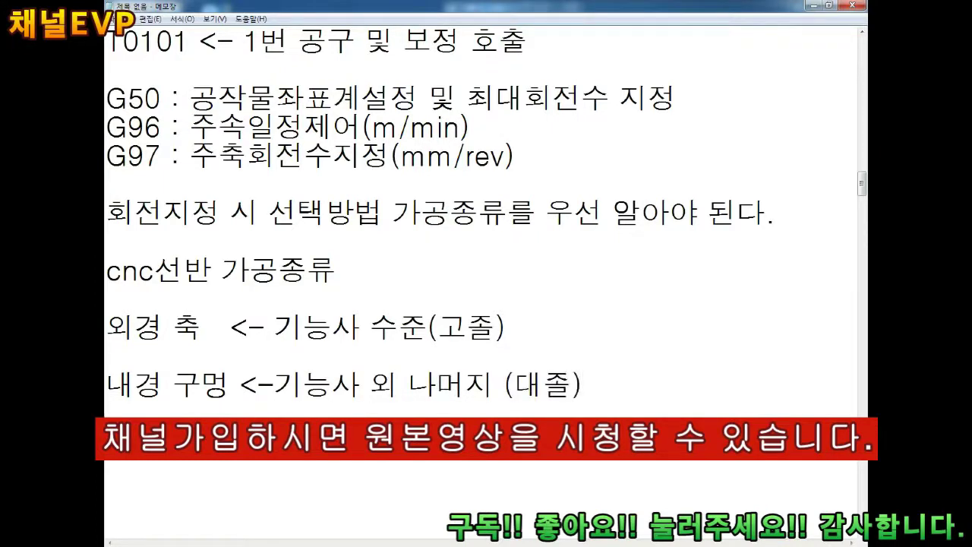
# Insert the lines 2주 교육하는데 and 3일 끝나면 in the notes.
pyautogui.hotkey('shift', 'Up')
pyautogui.press('Delete')
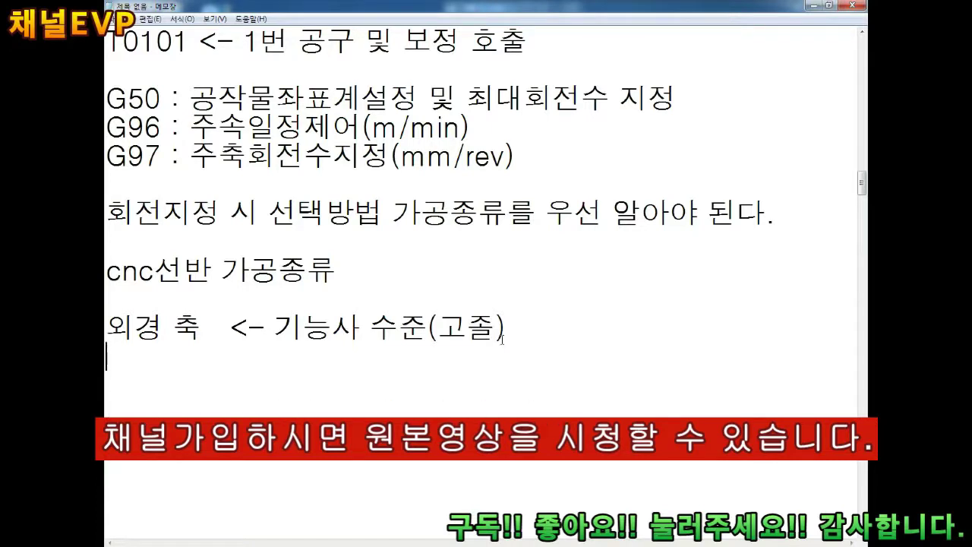
pyautogui.write('2주 교육')
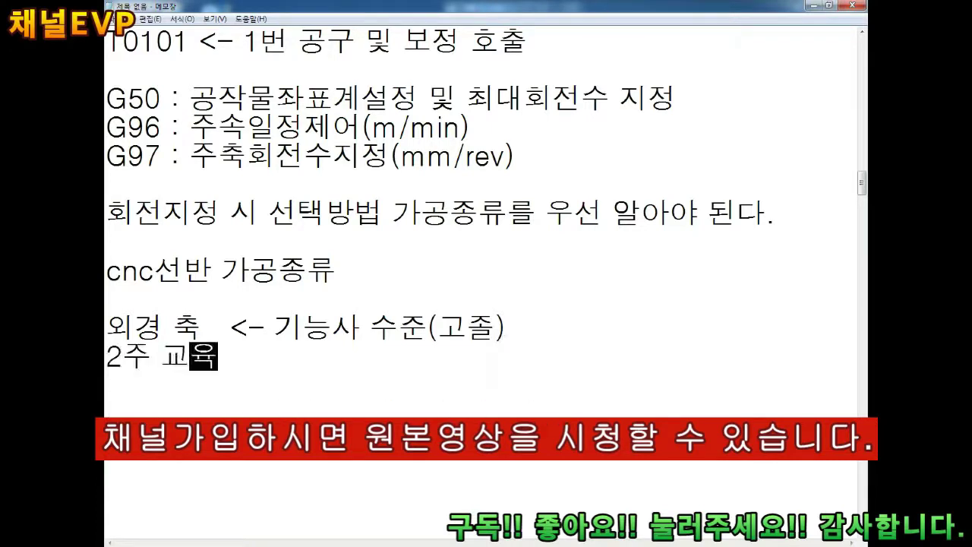
pyautogui.write('하는데')
pyautogui.press('Return')
pyautogui.write('3일 끝나면')
pyautogui.press('Return')
pyautogui.press('Return')
pyautogui.press('Return')
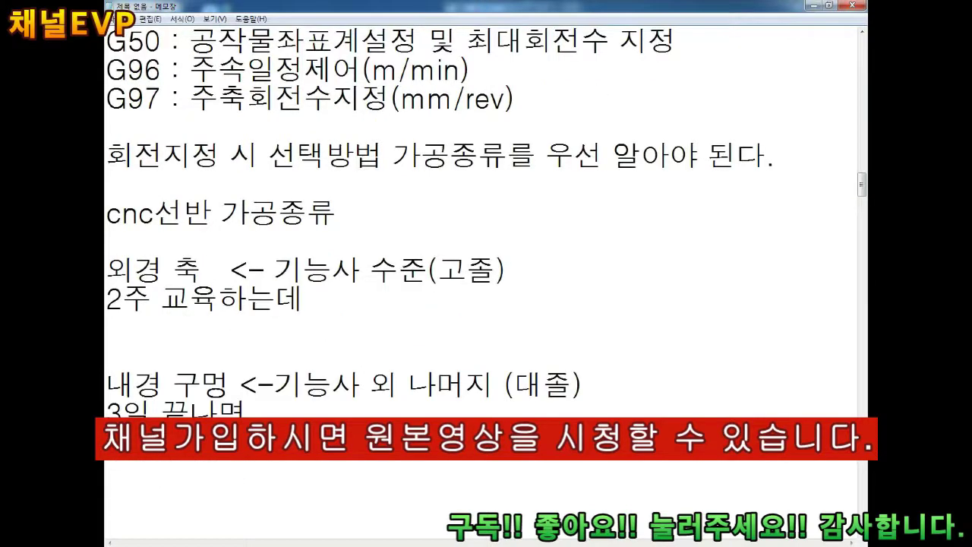
# Add a dashed divider followed by the line 이해한 상태에서.
pyautogui.press('BackSpace')
pyautogui.press('Up')
pyautogui.write('-------------------------------')
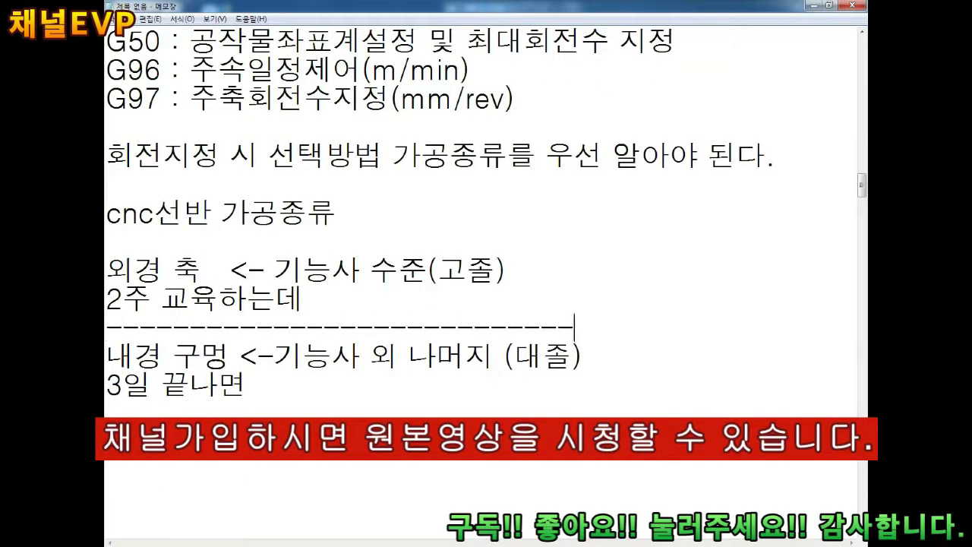
pyautogui.press('Return')
pyautogui.write('이해한 사상태에서')
pyautogui.press('Return')
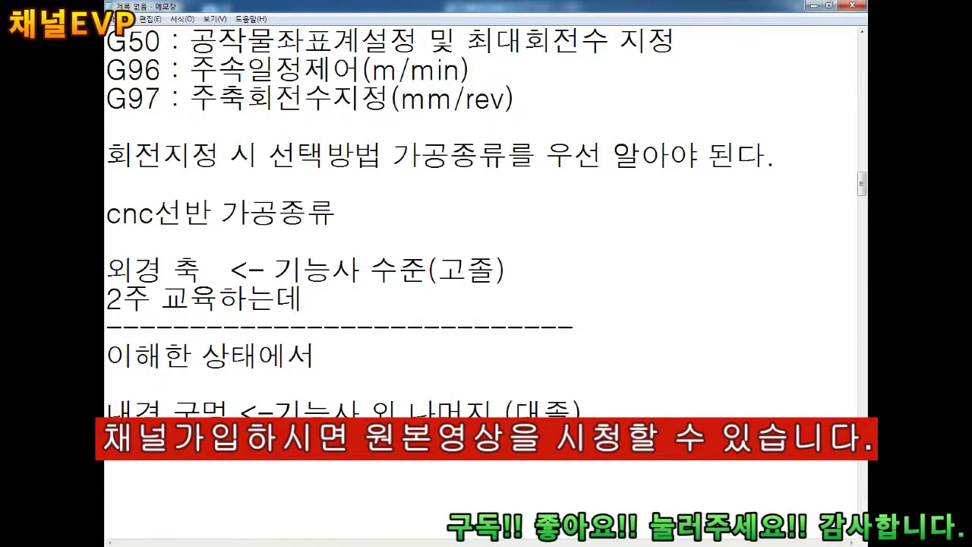
# Type 3일 끝나면 under 내경 구멍, then begin 외경 축 : 황삭, 정삭, 홈, 나사.
pyautogui.click(107, 499)
pyautogui.write('3일 끝나면')
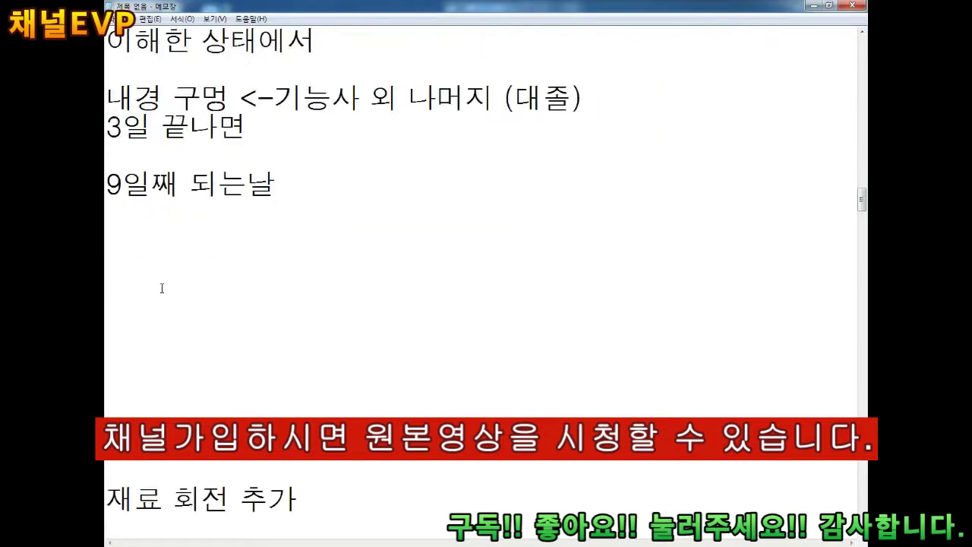
pyautogui.write('외경 축 : ')
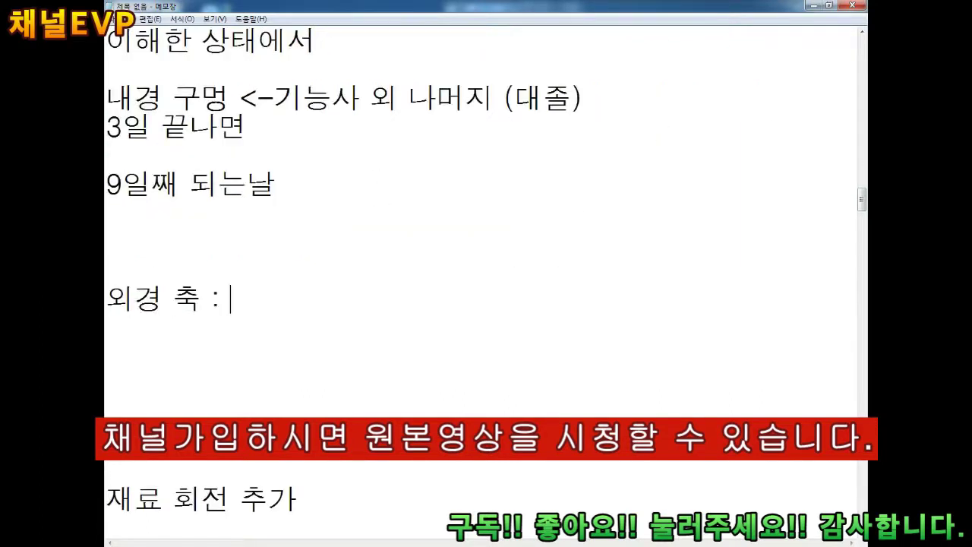
pyautogui.write('황삭, 정삭, 홈, 나사')
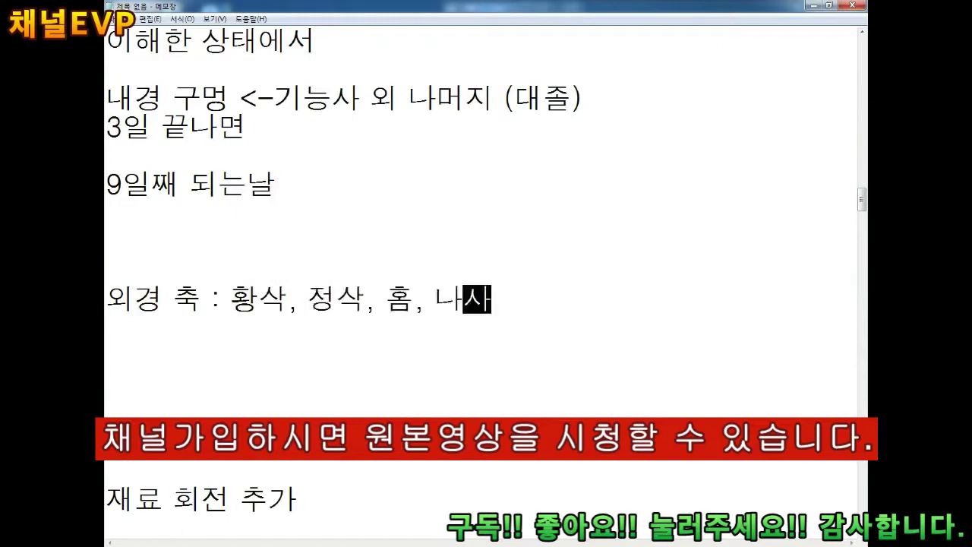
# Add 내경 구멍 : 황삭, 정삭, 홈, 나사 and a 황삭 정삭 홈 나사 list.
pyautogui.press('Return')
pyautogui.write('내경 구멍 : 황삭, 정삭, 홈, 나사')
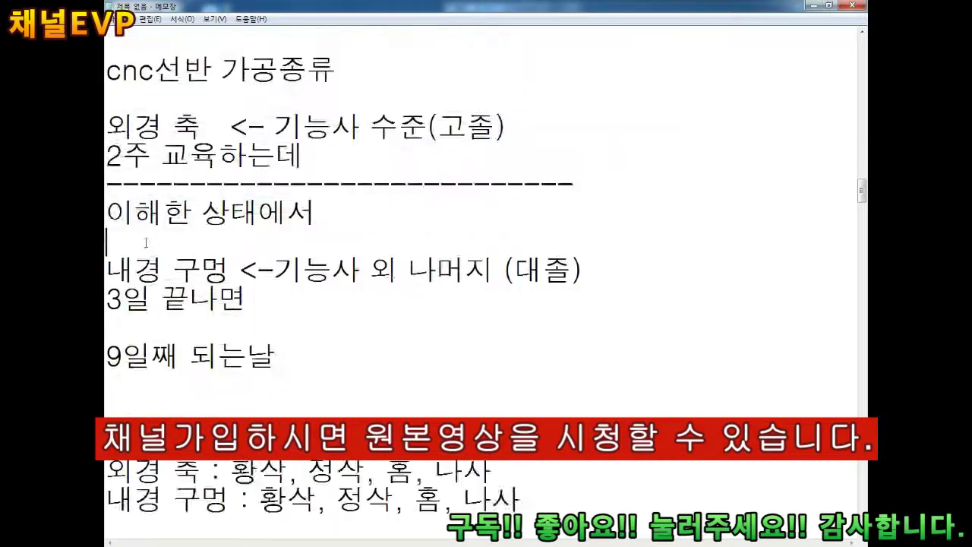
pyautogui.write('황삭')
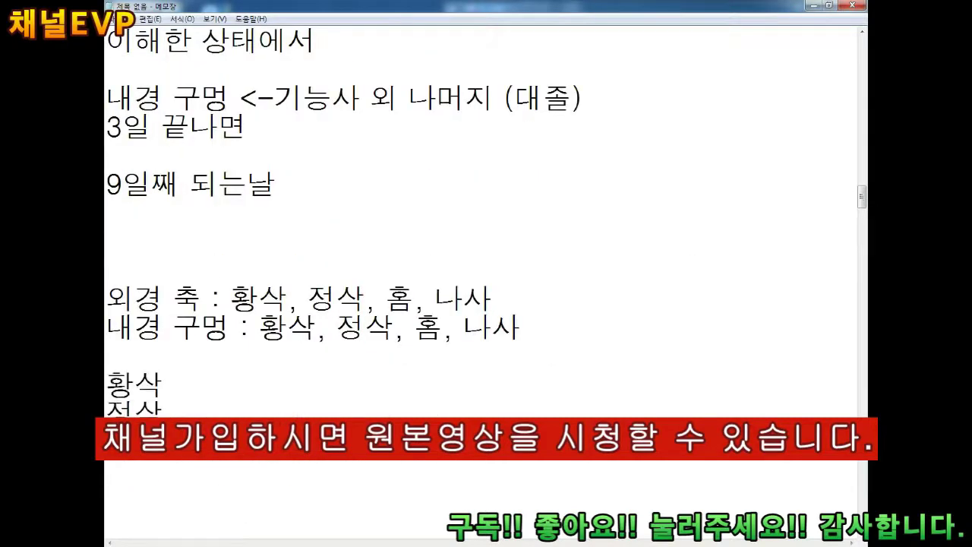
pyautogui.write(' 정삭 홈 나사')
# Annotate 황삭 with <- 회전수 지정하는 방법 이해 and put '<' markers on the other items.
pyautogui.press('Up')
pyautogui.press('Up')
pyautogui.press('Up')
pyautogui.press('End')
pyautogui.write('<- 회전수 지정하는')
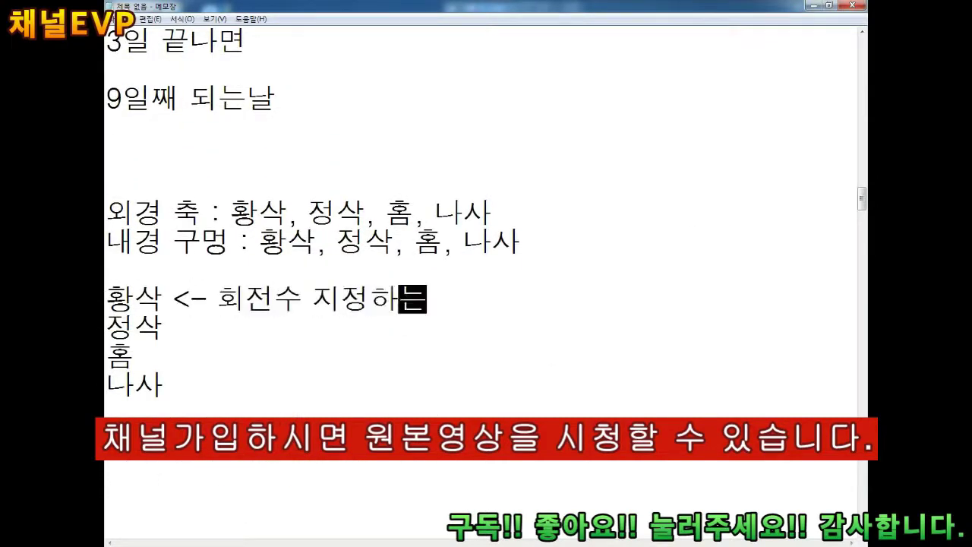
pyautogui.write(' 방법 이해')
pyautogui.press('Down')
pyautogui.write('<')
pyautogui.press('Down')
pyautogui.write('<')
pyautogui.press('Down')
pyautogui.press('space')
pyautogui.write('<')
# Insert a dashed divider above 나사 and begin a 황삭 <- 거친가공 (시간단축 note.
pyautogui.press('Up')
pyautogui.press('Return')
pyautogui.press('Up')
pyautogui.write('------------------------------------')
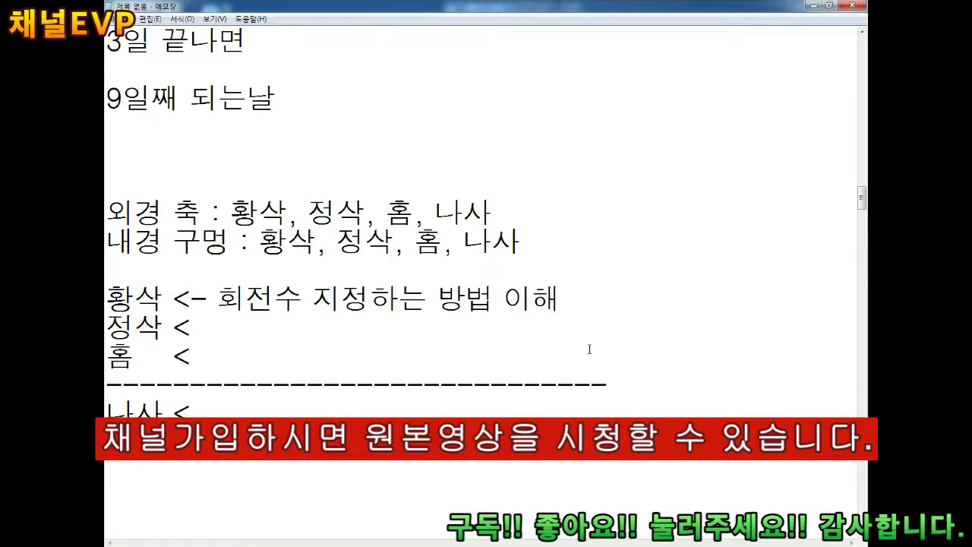
pyautogui.press('Return')
pyautogui.press('Up')
pyautogui.press('Return')
pyautogui.press('Up')
pyautogui.write('황삭')
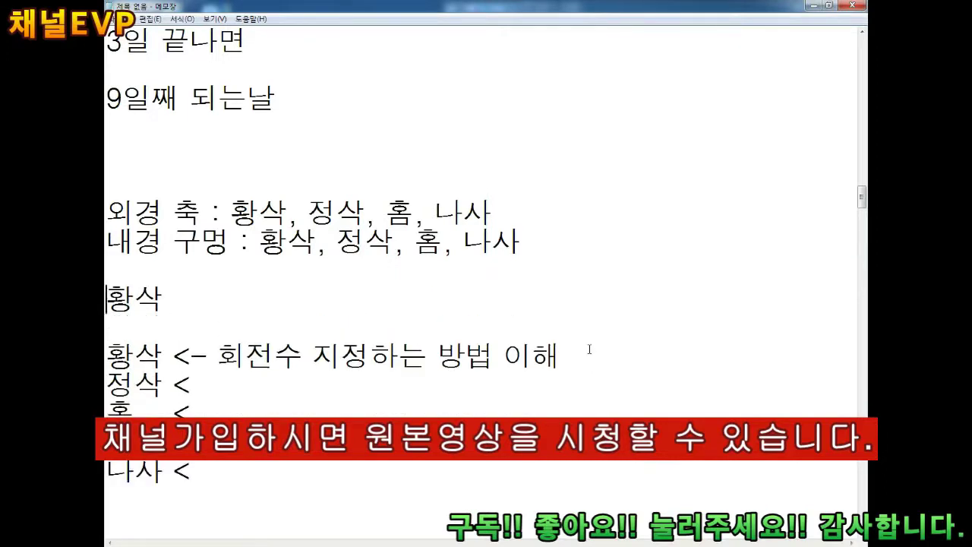
pyautogui.write(' <- 거친ㄱ가공 (시간단축: 필용ㅎ')
# Finish the 황삭 explanation with '(시간단축: 필요없는 부분 빨리 절삭)' and write G96 beneath it.
pyautogui.press('BackSpace')
pyautogui.press('BackSpace')
pyautogui.write('요없는 부ㅃ')
pyautogui.press('BackSpace')
pyautogui.write('ㄴ 빨리 줬절삭)')
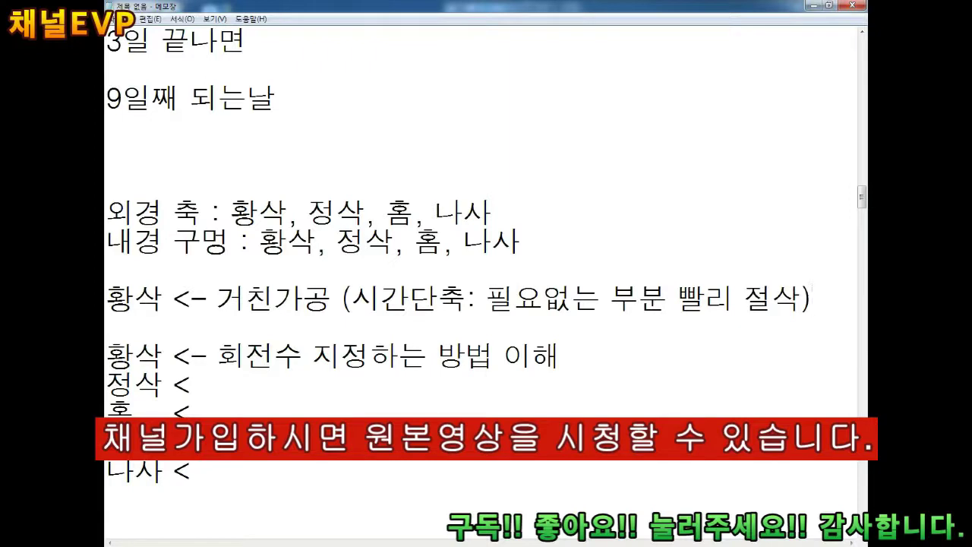
pyautogui.press('Return')
pyautogui.write('G96')
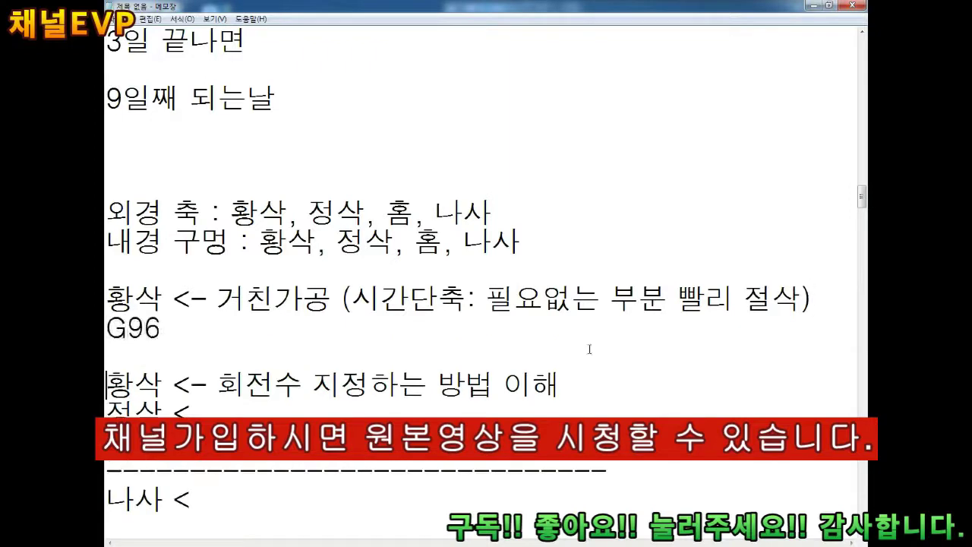
# Add '정삭 <- 정밀가공 (치수 및 표면거칠기 조절할때 사용)' on a new line below G96.
pyautogui.press('Delete')
pyautogui.hotkey('ctrl', 'End')
pyautogui.press('Up')
pyautogui.press('Up')
pyautogui.press('Up')
pyautogui.press('Up')
pyautogui.press('Right')
pyautogui.press('Right')
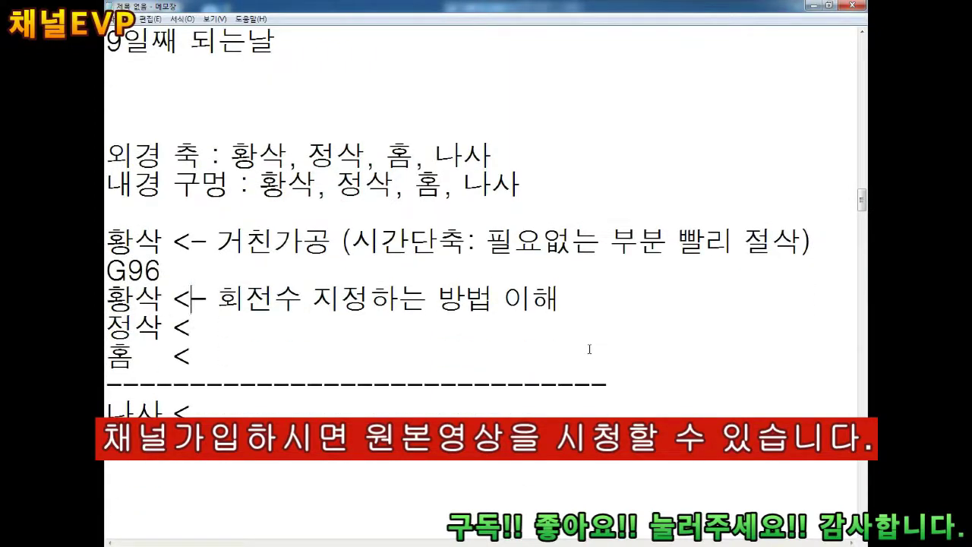
pyautogui.press('Up')
pyautogui.press('Return')
pyautogui.press('Return')
pyautogui.write('정삭 <- 종')
pyautogui.press('BackSpace')
pyautogui.write('정밀가공 (치수 및 표면거칠기 조절할때 사용)')
# Insert blank lines under the 정삭 explanation and write G96 there.
pyautogui.click(589, 349)
pyautogui.press('Right')
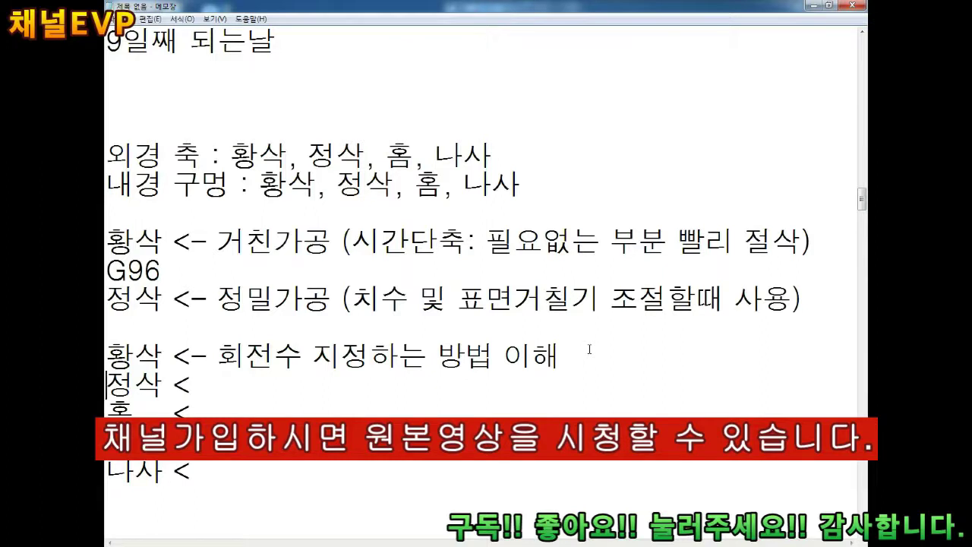
pyautogui.press('Up')
pyautogui.press('Up')
pyautogui.press('Return')
pyautogui.press('Return')
pyautogui.click(169, 327)
pyautogui.write('G96')
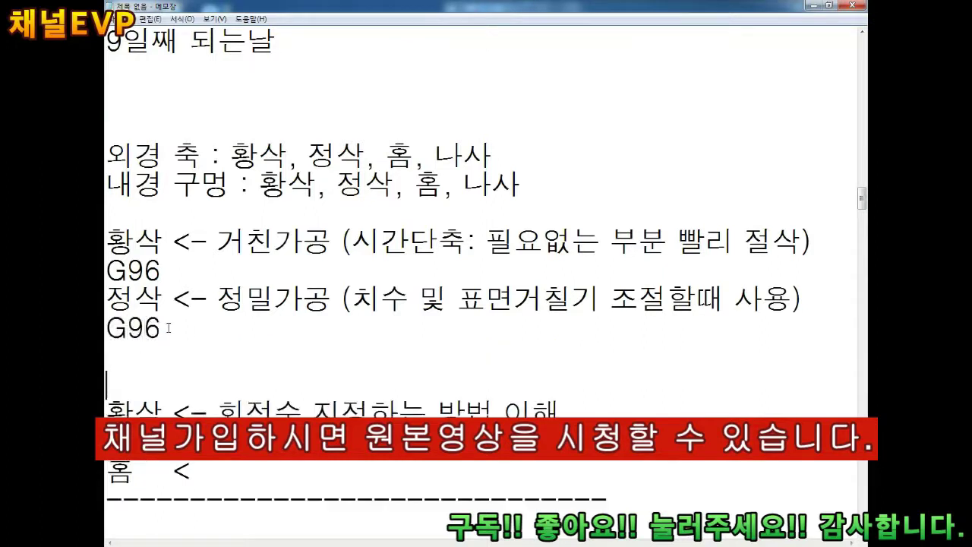
pyautogui.press('Return')
# Add '홈 <- 나사가공 세트로 가공 진행(형상이 필요시 개별 진행)' with G96, G97 and an indented '선택 함.' note.
pyautogui.write('홈 <-')
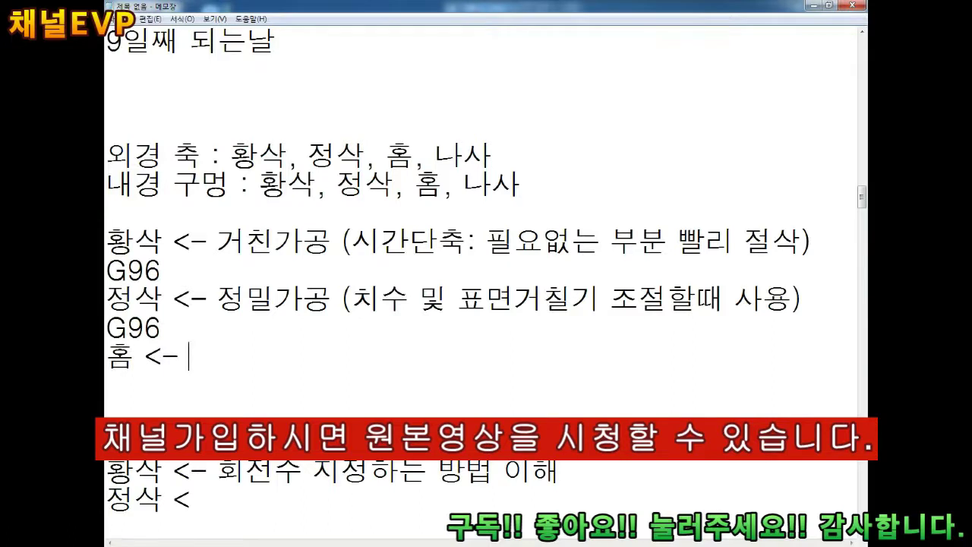
pyautogui.write(' 나사가공 세트로')
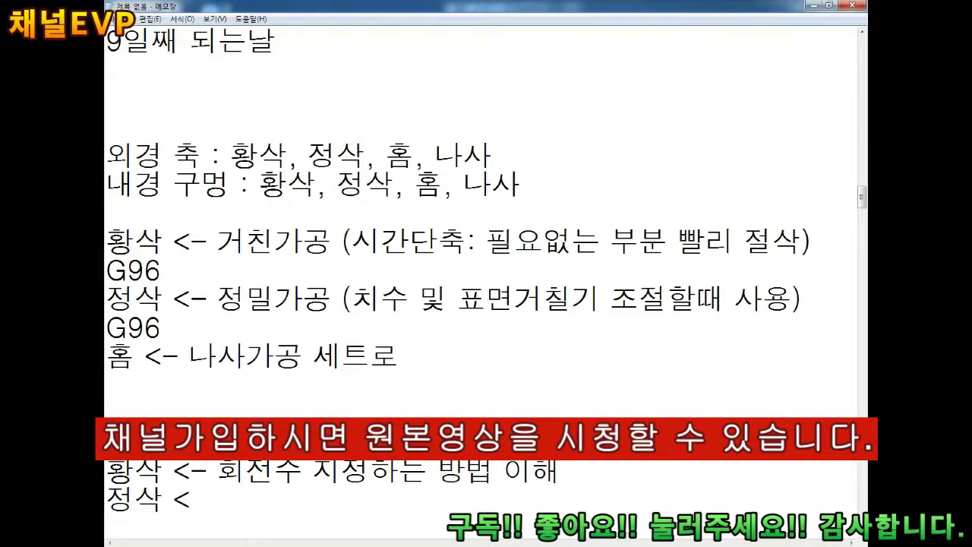
pyautogui.write(' 가공 진행(형상이 필요시 ')
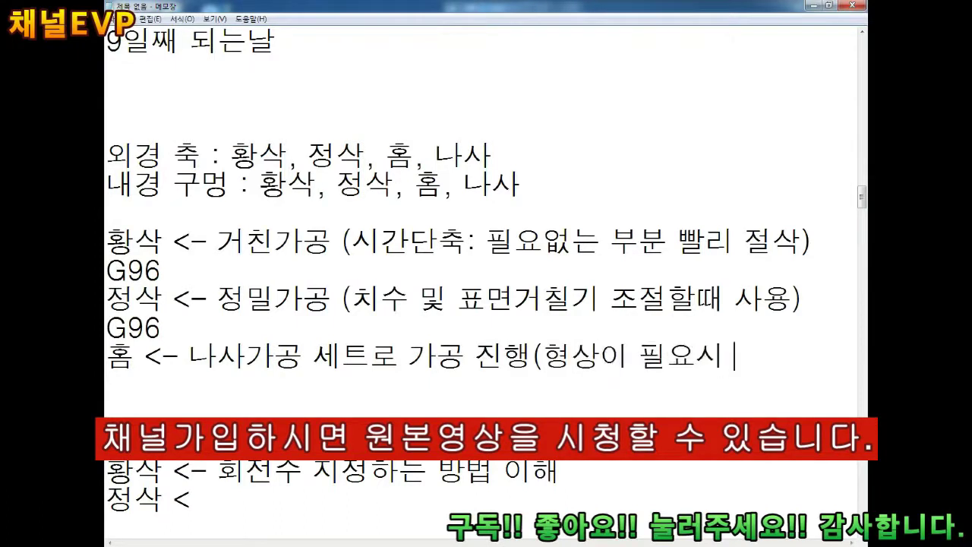
pyautogui.write('개별 진행)')
pyautogui.scroll(-1, 168, 328)
pyautogui.write('G96')
pyautogui.press('Return')
pyautogui.write('G97')
pyautogui.press('Left')
pyautogui.press('Left')
pyautogui.press('Return')
pyautogui.press('Up')
pyautogui.press('Tab')
pyautogui.write('선택 함.')
pyautogui.scroll(-1, 168, 327)
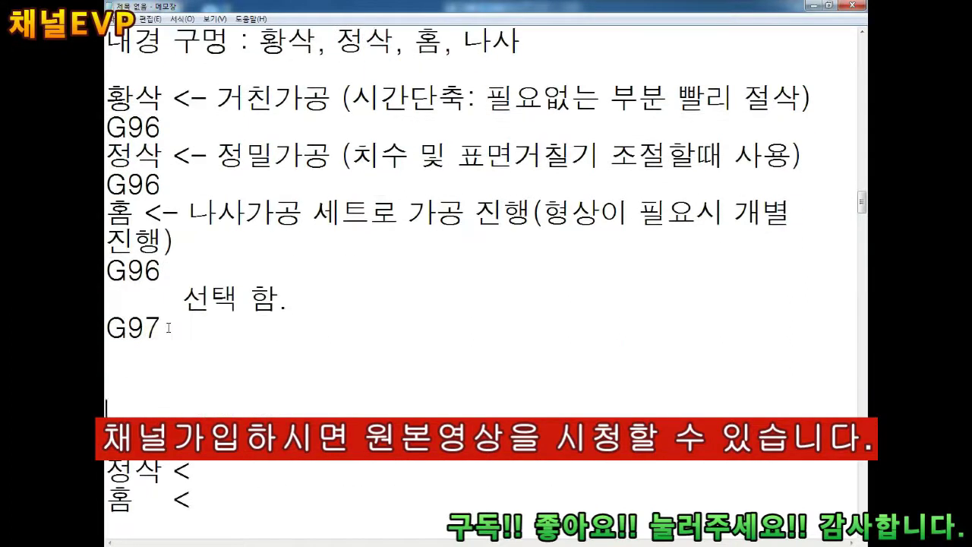
# Write the 나사 explanation about cutting for fastening, with the 조립 part in parentheses.
pyautogui.press('Return')
pyautogui.write('나사 <-')
pyautogui.write(' 체결하기 윙0ㅐ조립 시')
pyautogui.click(218, 357)
pyautogui.write('체결하기 윙0ㅐ해 절삭하는 방법')
pyautogui.press('End')
pyautogui.press('BackSpace')
pyautogui.press('BackSpace')
pyautogui.press('Left')
pyautogui.press('Left')
pyautogui.write('(')
pyautogui.press('End')
pyautogui.write(')')
# Put 'G97 무조건' on the line under the 나사 explanation.
pyautogui.press('Return')
pyautogui.press('Down')
pyautogui.write('G97 무조건')
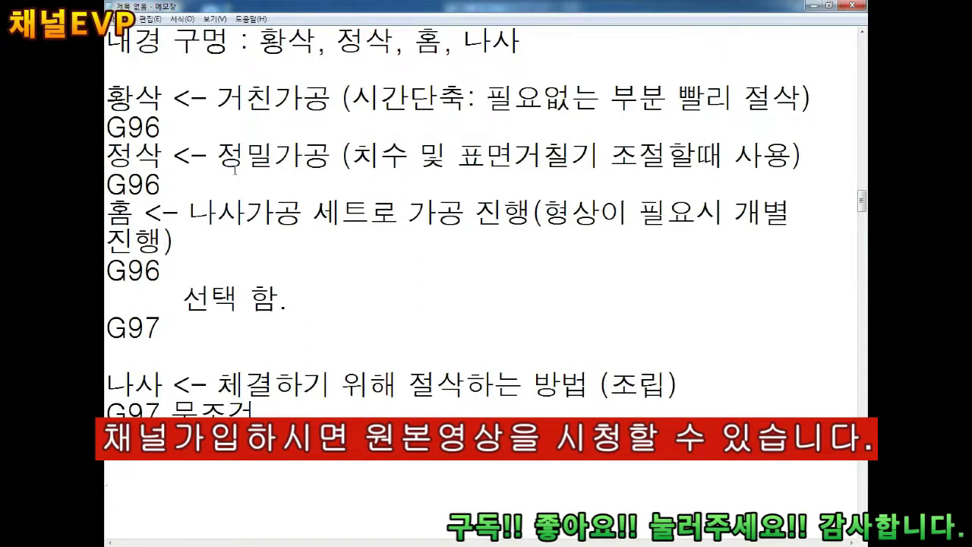
pyautogui.press('Return')
pyautogui.press('Return')
pyautogui.press('Return')
pyautogui.press('Return')
pyautogui.press('Return')
pyautogui.press('Return')
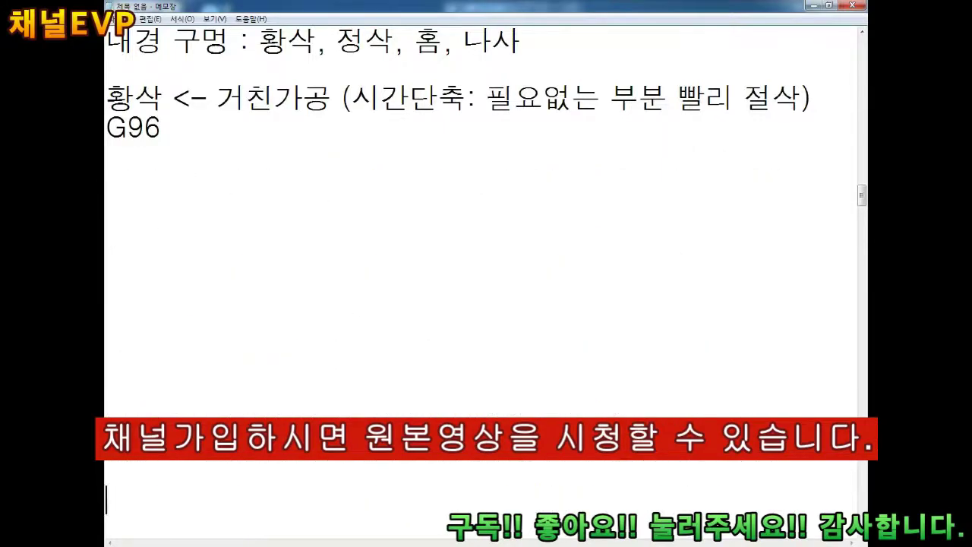
# Note under G96 that spindle speed varies with material diameter: larger is slower, smaller is faster.
pyautogui.scroll(-2, 190, 129)
pyautogui.scroll(-1, 189, 129)
pyautogui.scroll(-3, 112, 282)
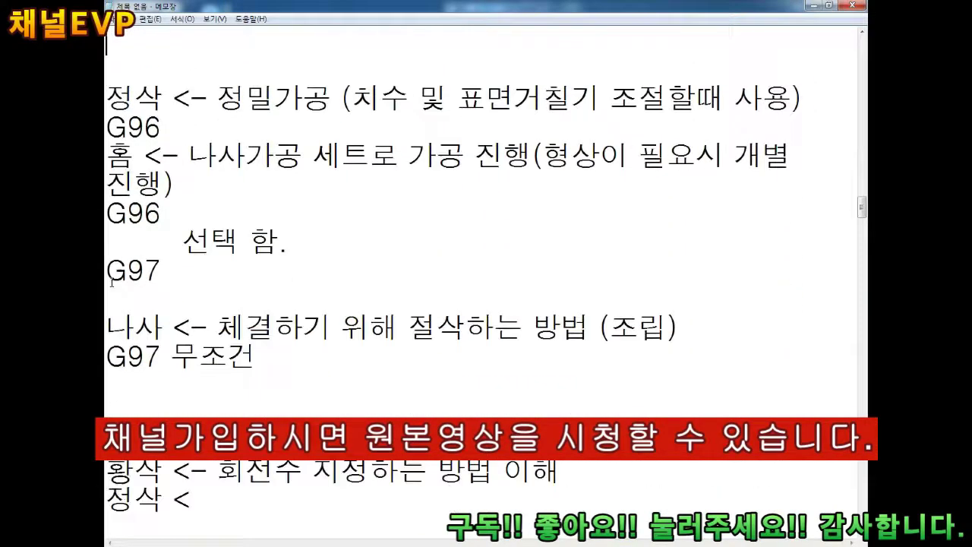
pyautogui.scroll(3, 190, 296)
pyautogui.scroll(3, 194, 129)
pyautogui.write(':')
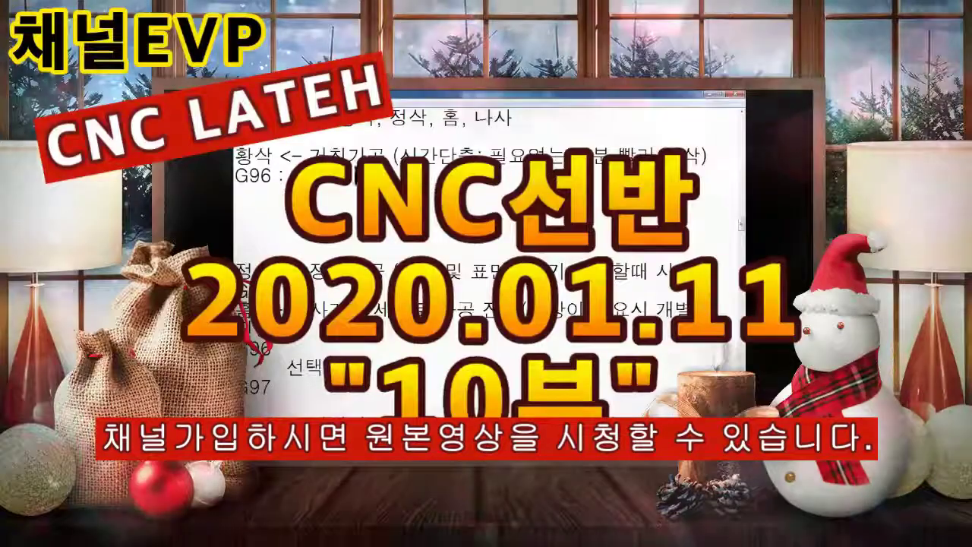
pyautogui.write(' 회전수 변화 생김')
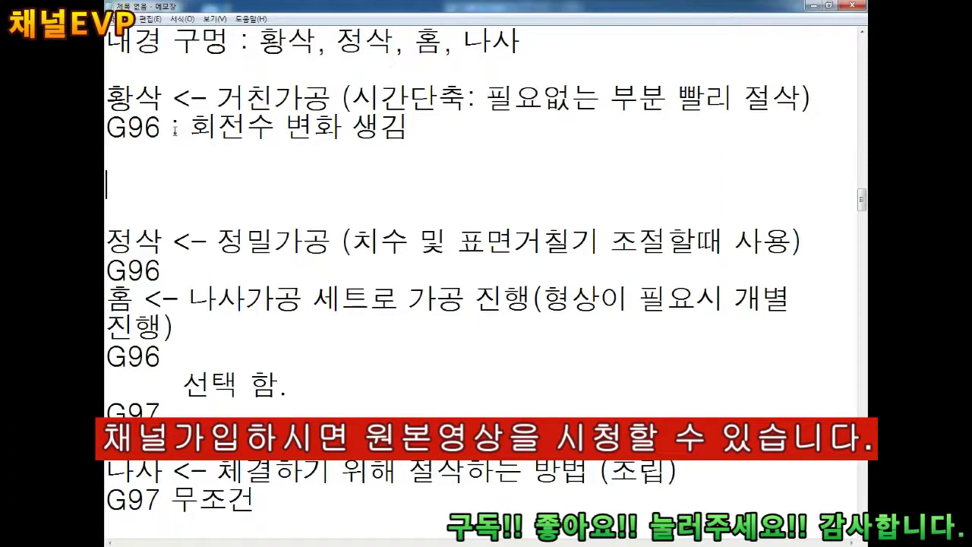
pyautogui.press('Return')
pyautogui.write('재료직경')
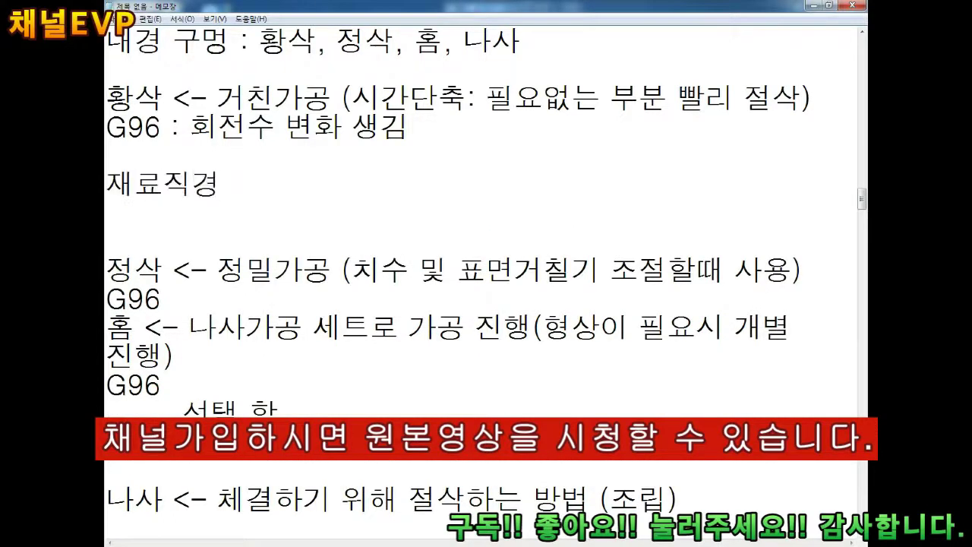
pyautogui.write(' 크기에 따라 변화가 생김.')
pyautogui.press('Return')
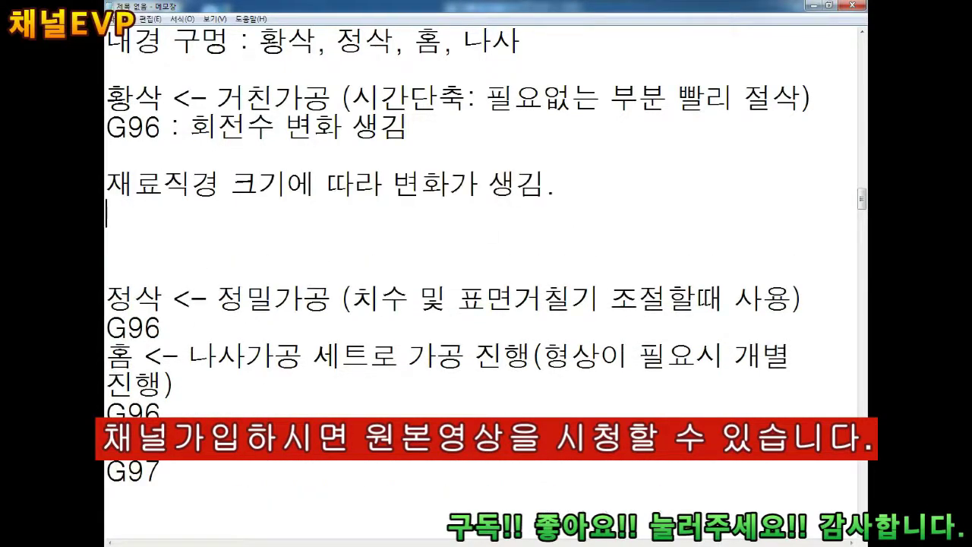
pyautogui.write('재료직경이 크다... 회전수 저속')
pyautogui.press('Return')
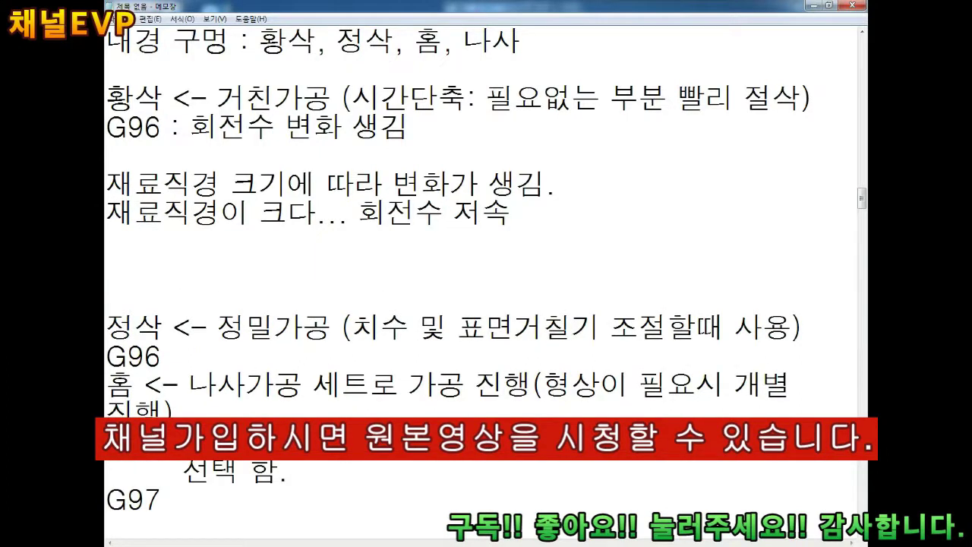
pyautogui.write('재료직경이 작다... 횢전수 고속')
pyautogui.press('Return')
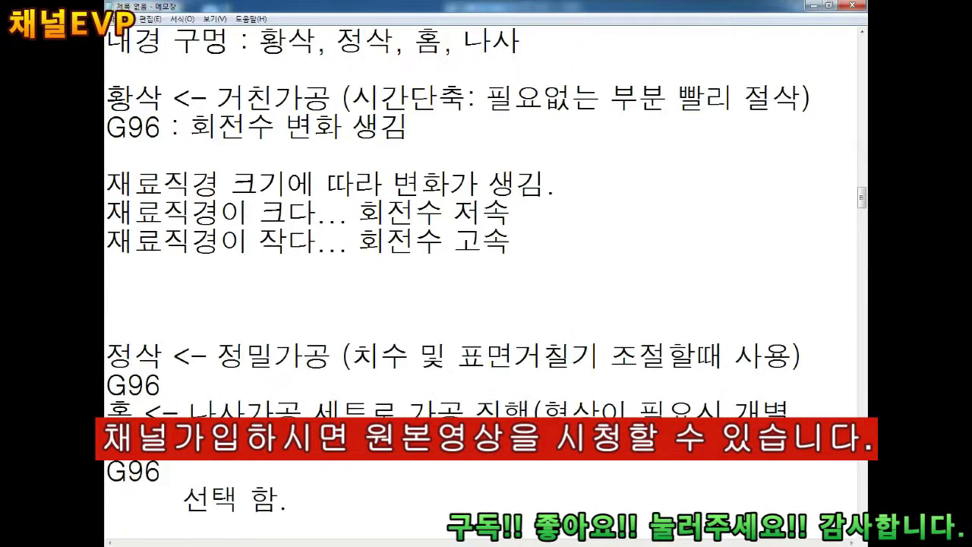
# Add 'CNC선반이 제어를 한다.' and an N(RPM) line below it, then return to the G97 line.
pyautogui.write('CNC선반이 제어를 ')
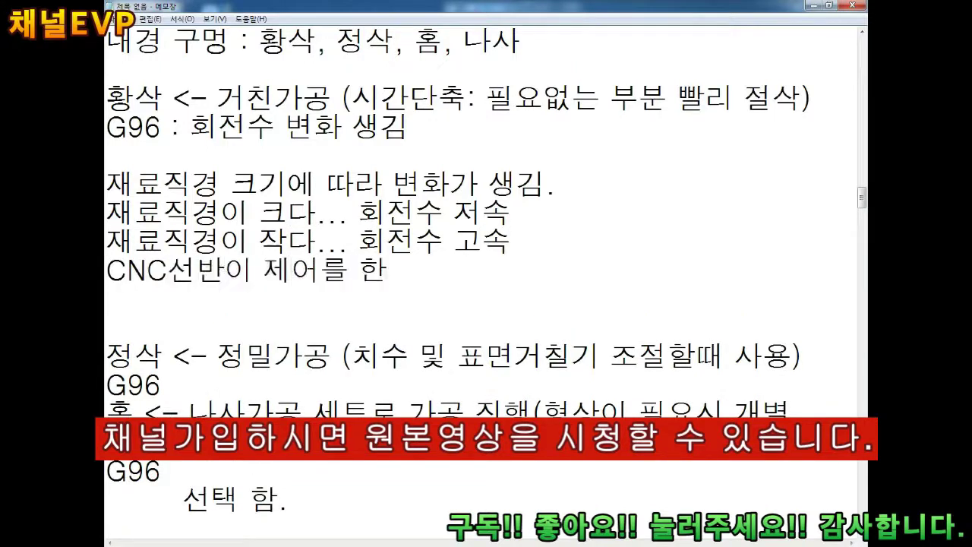
pyautogui.write('한다.')
pyautogui.press('Return')
pyautogui.press('Return')
pyautogui.press('Return')
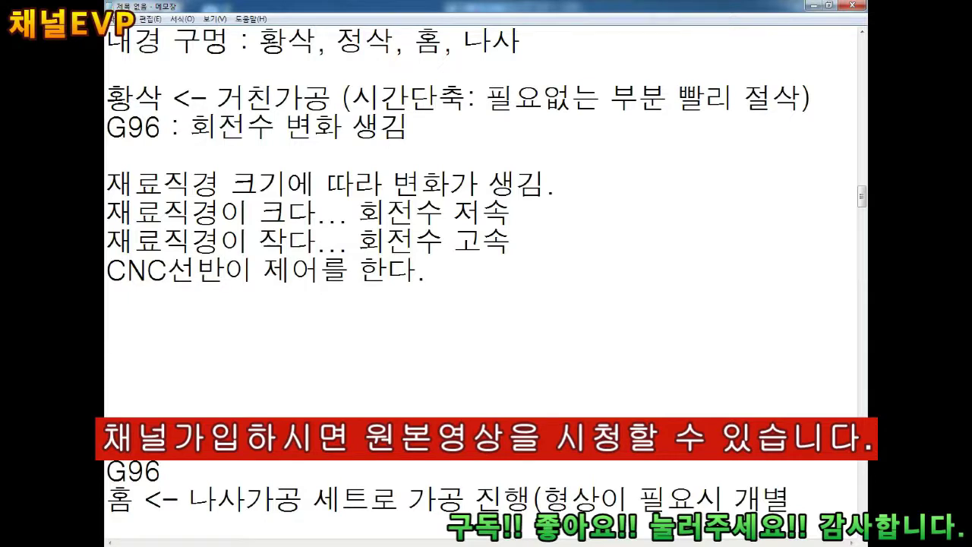
pyautogui.press('Up')
pyautogui.write('N(RPM)')
pyautogui.press('Up')
pyautogui.press('Up')
pyautogui.press('Home')
pyautogui.press('Up')
pyautogui.press('Up')
pyautogui.press('Up')
pyautogui.press('Up')
pyautogui.press('Up')
pyautogui.press('Up')
pyautogui.press('Up')
pyautogui.press('Up')
pyautogui.press('Up')
pyautogui.press('Up')
pyautogui.press('Up')
pyautogui.press('Up')
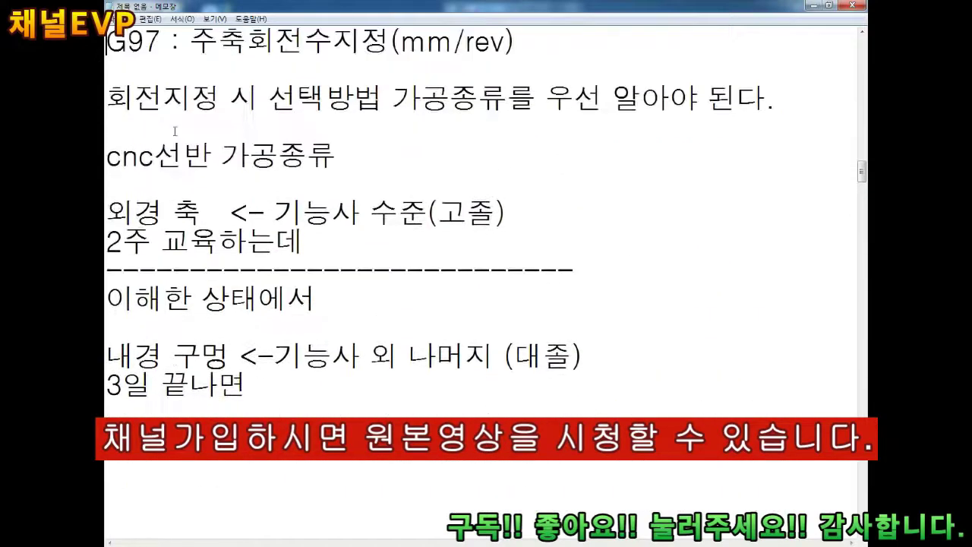
# Change G97's unit from mm/rev to RPM and append (분당회전수).
pyautogui.scroll(2, 174, 131)
pyautogui.press('End')
pyautogui.press('Left')
pyautogui.press('BackSpace')
pyautogui.press('BackSpace')
pyautogui.press('BackSpace')
pyautogui.press('BackSpace')
pyautogui.press('BackSpace')
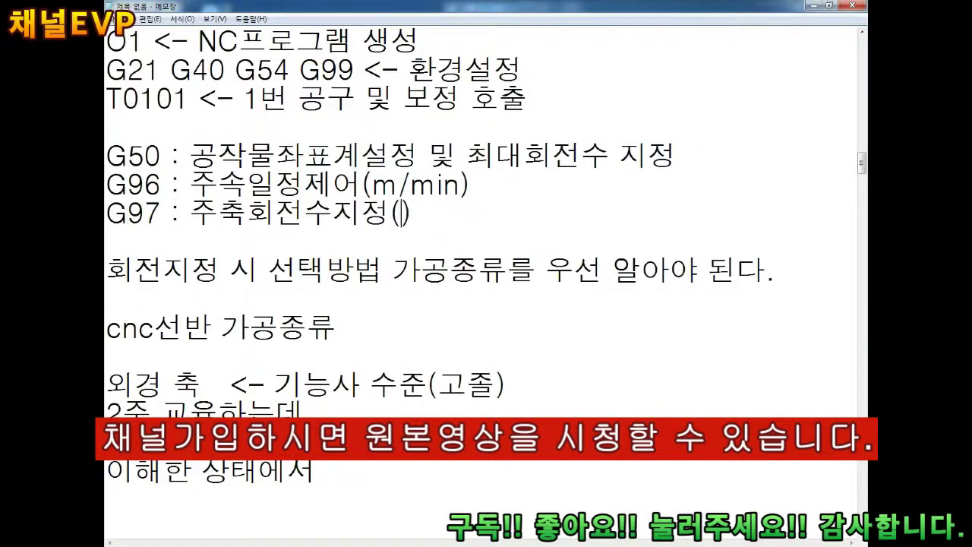
pyautogui.write('RPM')
pyautogui.press('Down')
pyautogui.press('Down')
pyautogui.press('Down')
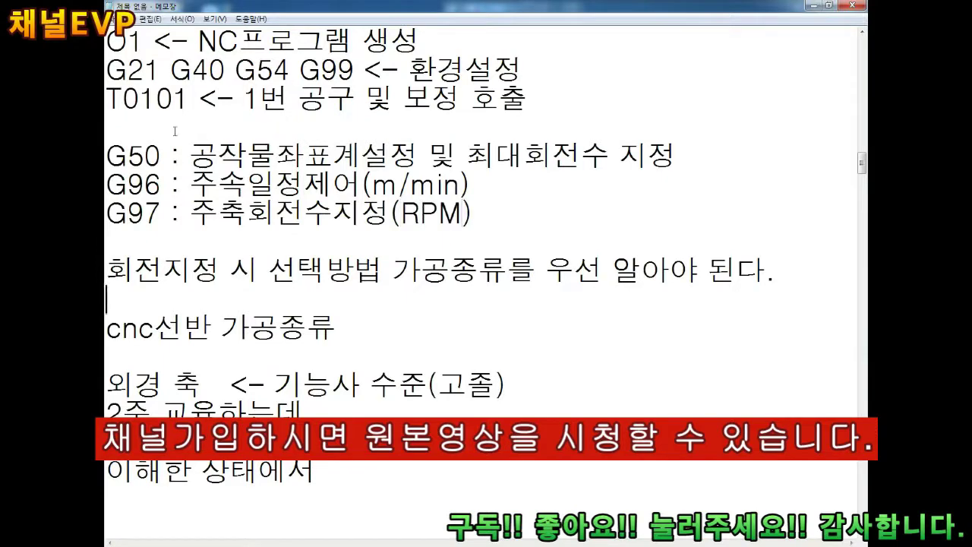
pyautogui.press('Up')
pyautogui.press('End')
pyautogui.write('(분당회전수)')
# Add a '1000RPM' example line below the RPM definition.
pyautogui.scroll(2, 486, 274)
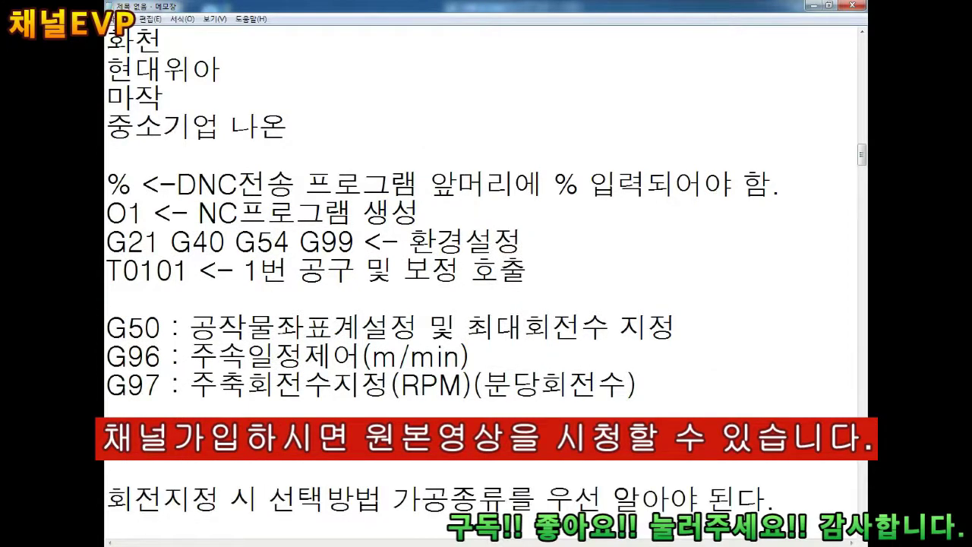
pyautogui.scroll(-2, 486, 271)
pyautogui.press('Down')
pyautogui.press('Down')
pyautogui.press('Return')
pyautogui.write('1000RPM')
pyautogui.press('Return')
# Extend the N(RPM) line with '= --------------------' as the fraction bar.
pyautogui.scroll(-2, 175, 130)
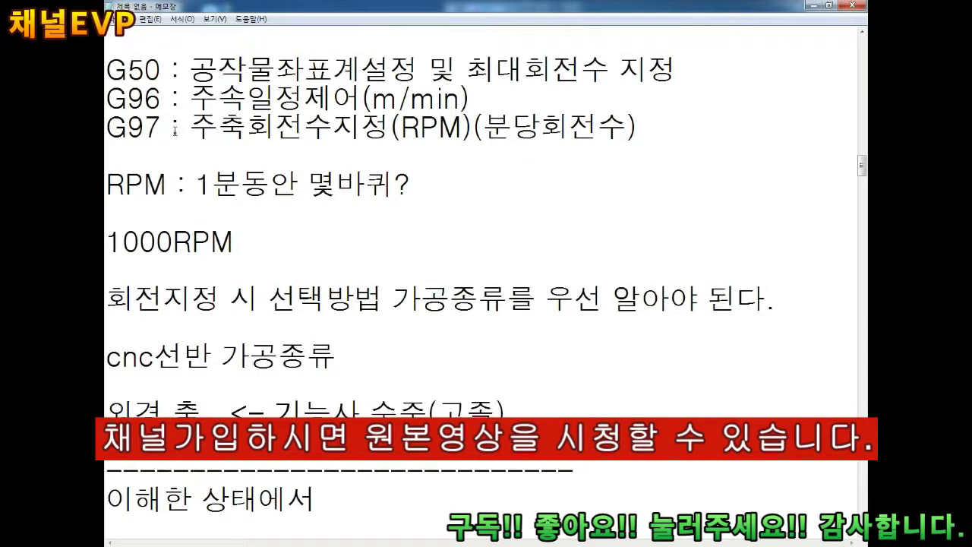
pyautogui.scroll(-1, 175, 130)
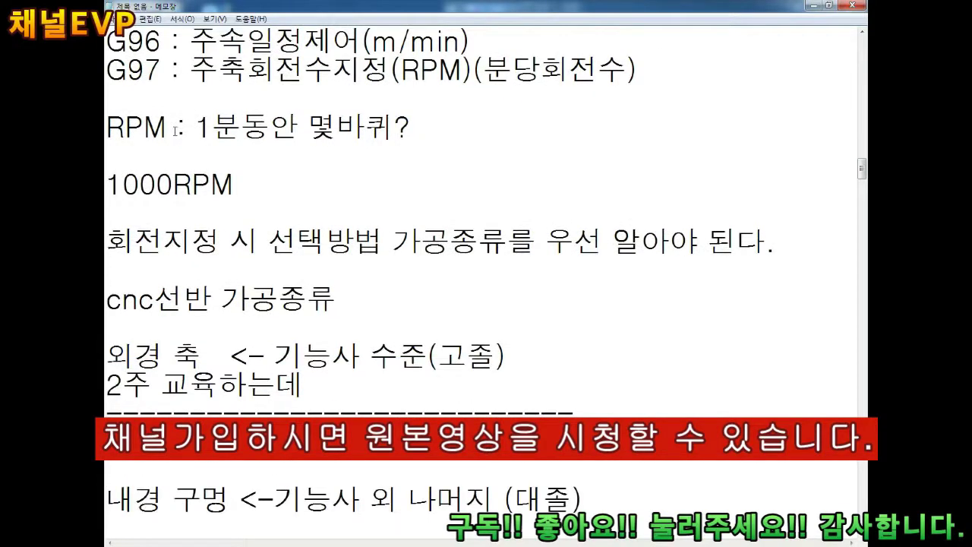
pyautogui.scroll(-2, 176, 129)
pyautogui.scroll(-3, 176, 130)
pyautogui.scroll(-2, 176, 130)
pyautogui.press('Down')
pyautogui.press('Down')
pyautogui.press('Down')
pyautogui.press('Right')
pyautogui.press('Right')
pyautogui.press('Right')
pyautogui.press('Right')
pyautogui.press('Right')
pyautogui.write('= --------------------')
pyautogui.press('Up')
# Start the numerator '1000 x' above the bar and add an 'm=mm' unit note below.
pyautogui.press('Left')
pyautogui.write('1000 x')
pyautogui.press('Down')
pyautogui.press('Down')
pyautogui.press('Down')
pyautogui.write('m=mm')
pyautogui.press('Home')
pyautogui.press('Return')
pyautogui.press('Up')
pyautogui.press('Up')
pyautogui.press('Up')
pyautogui.press('End')
# Complete the numerator as 'V (절삭속도,m/min)' and lengthen the fraction bar.
pyautogui.write('V (절')
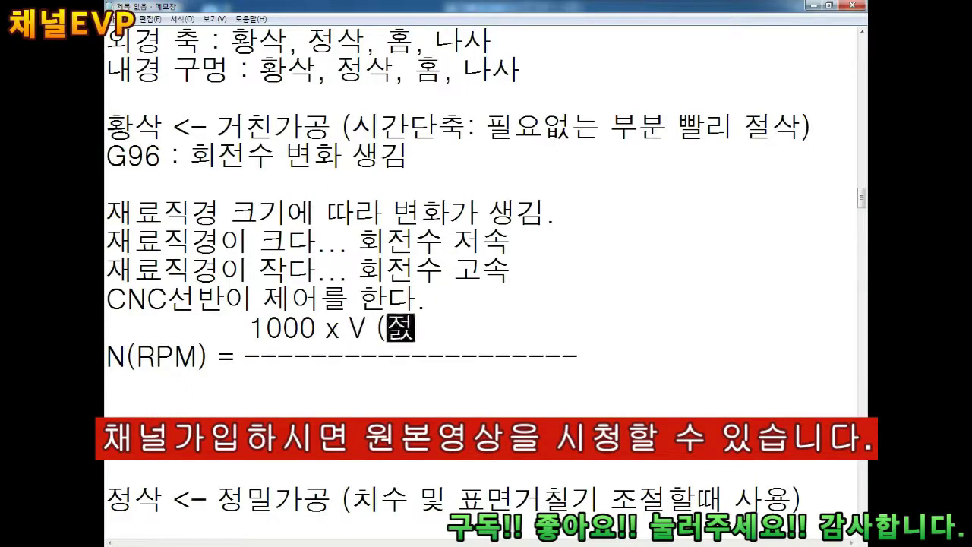
pyautogui.write('삭속도) m/min')
pyautogui.press('Left')
pyautogui.press('Left')
pyautogui.press('Left')
pyautogui.press('BackSpace')
pyautogui.press('BackSpace')
pyautogui.write(',')
pyautogui.press('End')
pyautogui.write(')')
pyautogui.press('Down')
pyautogui.write('---')
# Write the denominator '3.14 x D(재료직경)' below the fraction bar.
pyautogui.press('Return')
pyautogui.write('3.14')
pyautogui.press('Home')
pyautogui.press('End')
pyautogui.write('x ○')
pyautogui.press('BackSpace')
pyautogui.write('D(재료직경)')
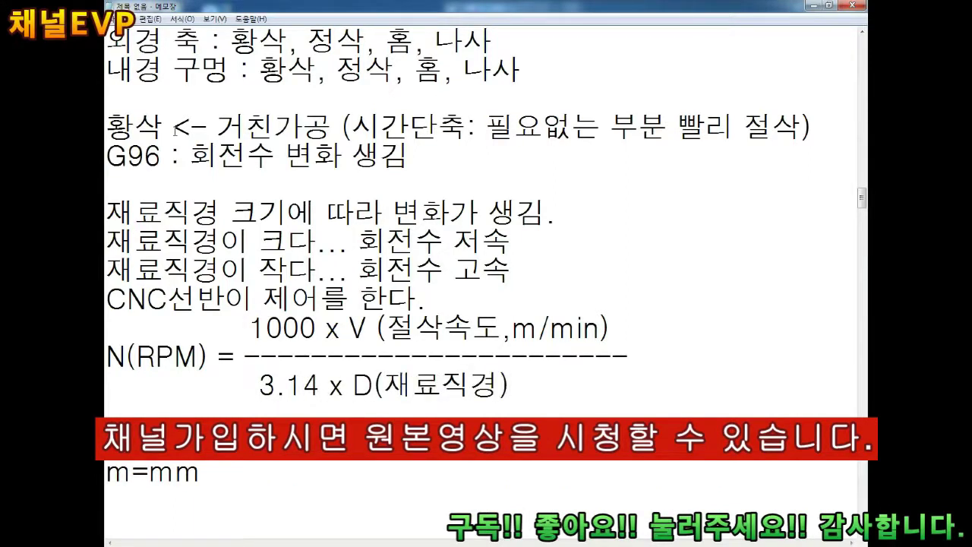
# Add a 'D : 50' line and replace D in the denominator with 50.
pyautogui.press('Down')
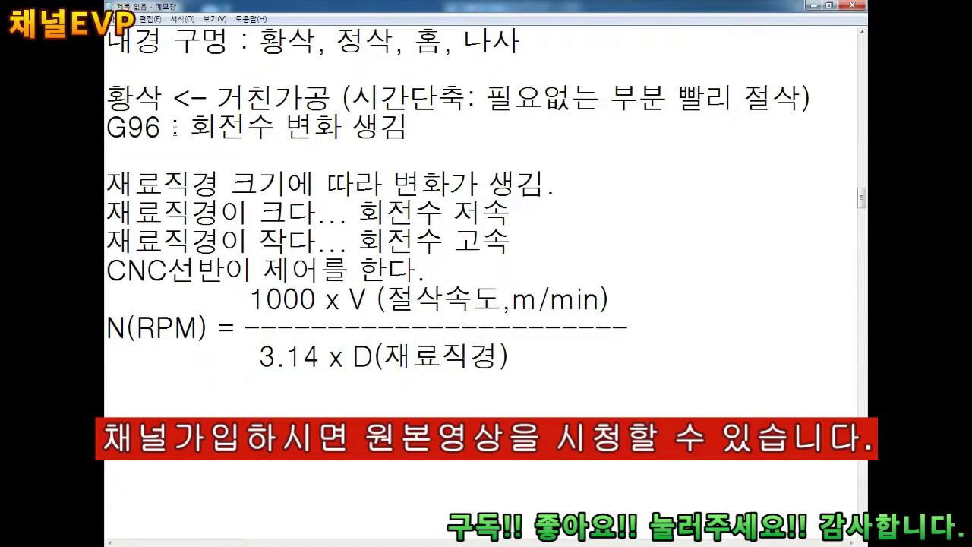
pyautogui.write('D : ')
pyautogui.write('50')
pyautogui.press('Up')
pyautogui.press('Up')
pyautogui.press('Up')
pyautogui.hotkey('ctrl', 'Right')
pyautogui.hotkey('ctrl', 'Right')
pyautogui.hotkey('ctrl', 'Right')
pyautogui.press('Delete')
pyautogui.write('50')
# Replace the V in the numerator with the cutting speed 130.
pyautogui.press('Up')
pyautogui.press('Up')
pyautogui.press('Home')
pyautogui.press('Right')
pyautogui.hotkey('ctrl', 'Right')
pyautogui.hotkey('ctrl', 'Right')
pyautogui.hotkey('ctrl', 'Right')
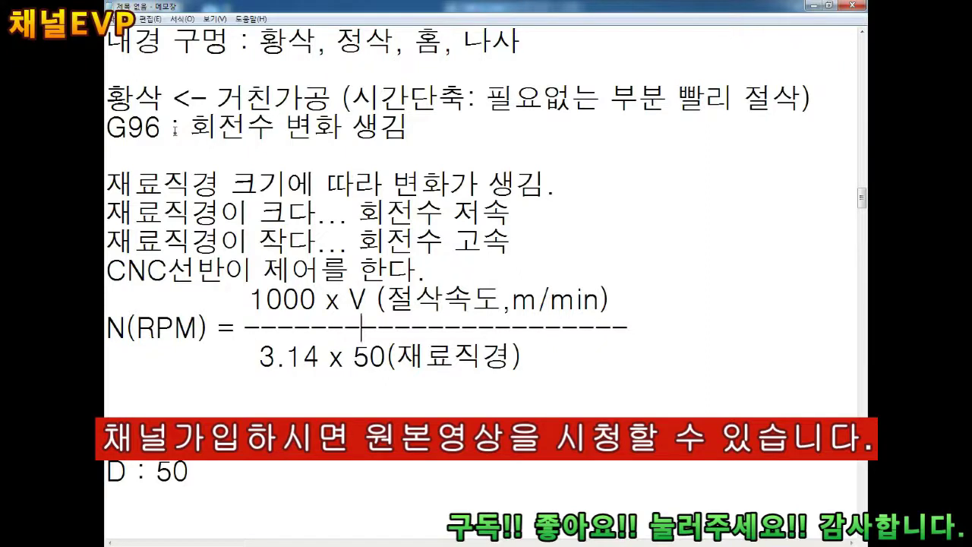
pyautogui.press('Up')
pyautogui.press('Up')
pyautogui.press('Up')
pyautogui.hotkey('ctrl', 'Right')
pyautogui.hotkey('ctrl', 'Right')
pyautogui.hotkey('ctrl', 'Right')
pyautogui.press('BackSpace')
pyautogui.write('130')
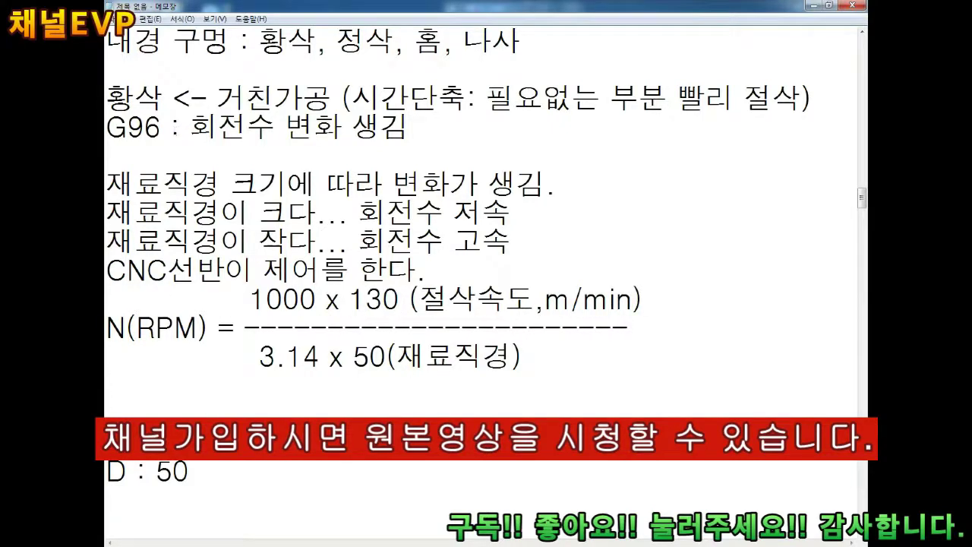
pyautogui.press('super')
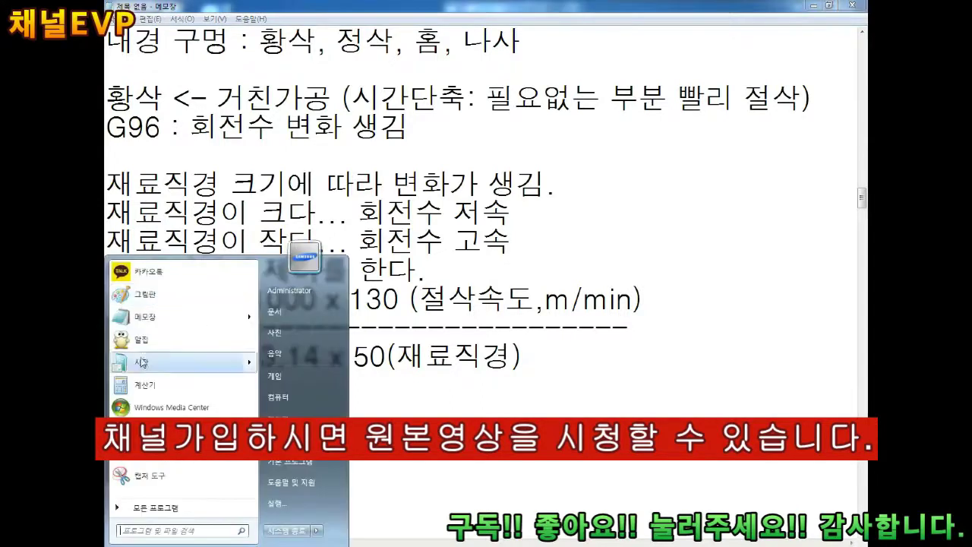
# Compute 1000×130 in Calculator, write 130000 as the numerator, then compute 3.14×50.
pyautogui.click(151, 362)
pyautogui.write('1000*130')
pyautogui.press('Return')
pyautogui.hotkey('alt', 'Tab')
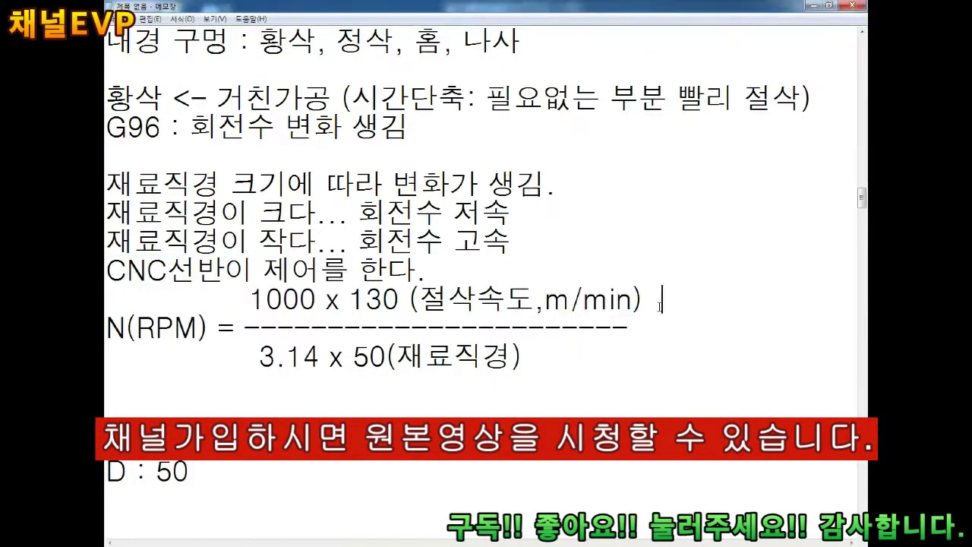
pyautogui.write('130000')
pyautogui.hotkey('alt', 'Tab')
pyautogui.press('Escape')
pyautogui.write('3.14*50')
pyautogui.press('Return')
# Write 157 as the denominator and divide 130000 by 157 in Calculator.
pyautogui.click(577, 363)
pyautogui.write('157')
pyautogui.hotkey('alt', 'Tab')
pyautogui.write('130000/157')
pyautogui.press('Return')
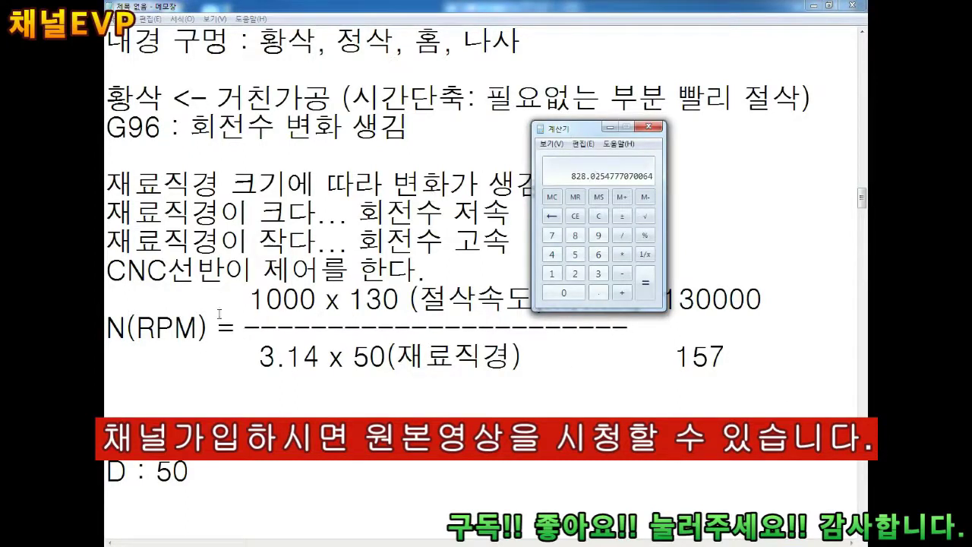
pyautogui.hotkey('alt', 'Tab')
# Enter the 828 RPM result and add a 'V : 130' cutting speed line.
pyautogui.click(106, 409)
pyautogui.write('828ㄱ')
pyautogui.press('BackSpace')
pyautogui.write('RPM')
pyautogui.press('Down')
pyautogui.press('Down')
pyautogui.press('Home')
pyautogui.write('V :  130')
pyautogui.press('Return')
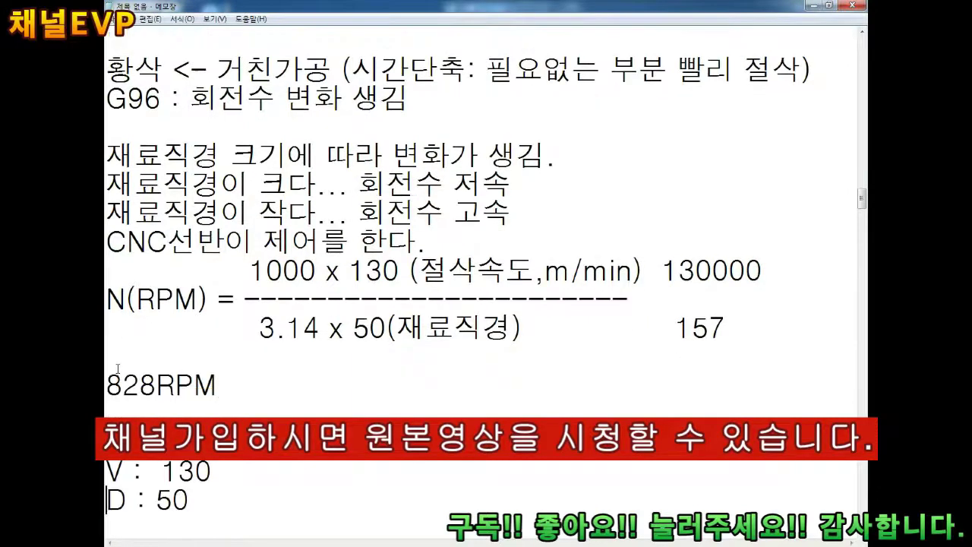
# Add a 'D : 5' line below the D : 50 line.
pyautogui.hotkey('alt', 'Tab')
pyautogui.hotkey('alt', 'Tab')
pyautogui.press('End')
pyautogui.press('Return')
pyautogui.write('D : 5')
# Change the result 828 to 8280 and the denominator diameter 50 to 5.
pyautogui.click(156, 356)
pyautogui.write('0')
pyautogui.press('BackSpace')
pyautogui.write('0')
pyautogui.click(107, 470)
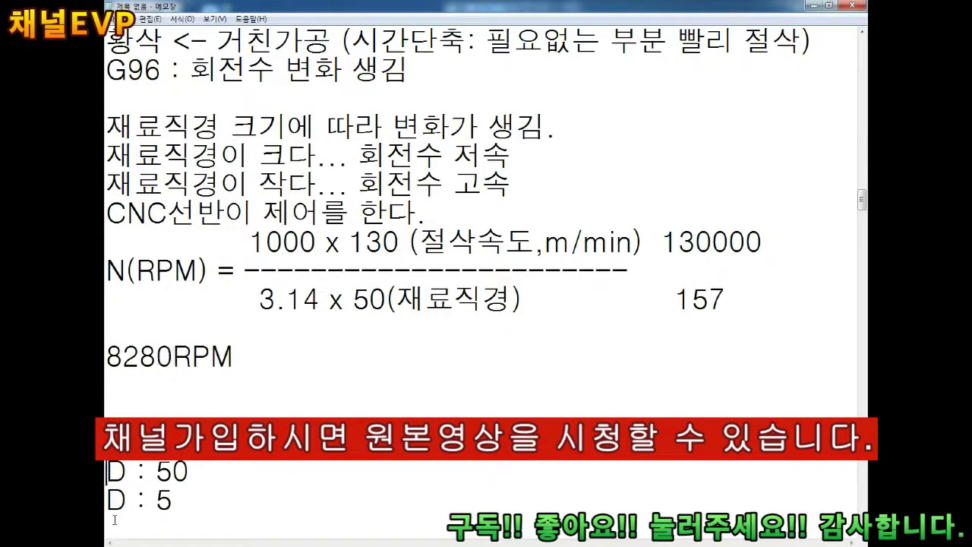
pyautogui.click(384, 302)
pyautogui.press('BackSpace')
# Change 157 to 15.7 in the notes and compute 130000/15.7 in Calculator.
pyautogui.moveTo(577, 120); pyautogui.dragTo(406, 123)
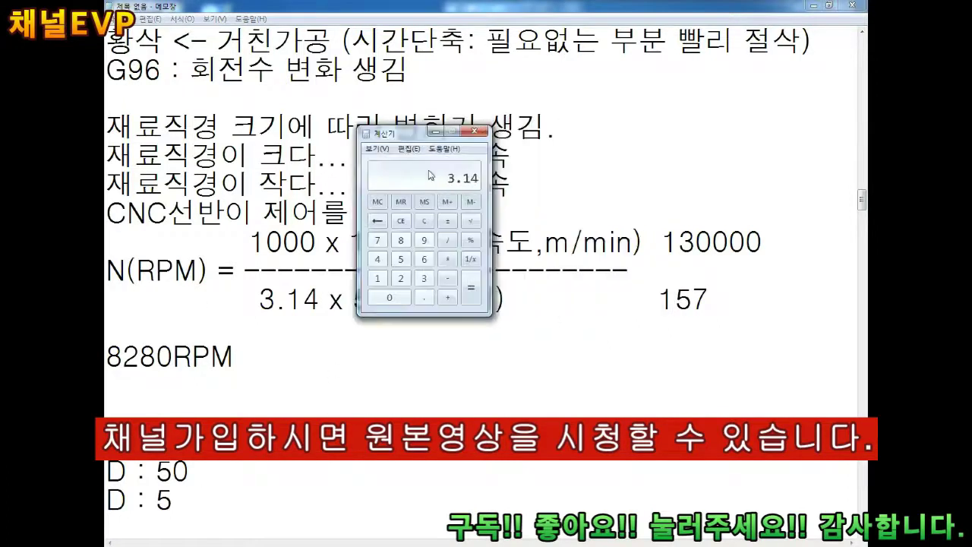
pyautogui.click(697, 298)
pyautogui.write('.')
pyautogui.hotkey('alt', 'Tab')
pyautogui.write('130000/15.7=')
# Insert an '828 RPM' line above the 8280 RPM result.
pyautogui.click(126, 341)
pyautogui.press('Return')
pyautogui.write('828PRN')
pyautogui.press('BackSpace')
pyautogui.write('M')
pyautogui.press('Left')
pyautogui.press('Left')
pyautogui.press('Left')
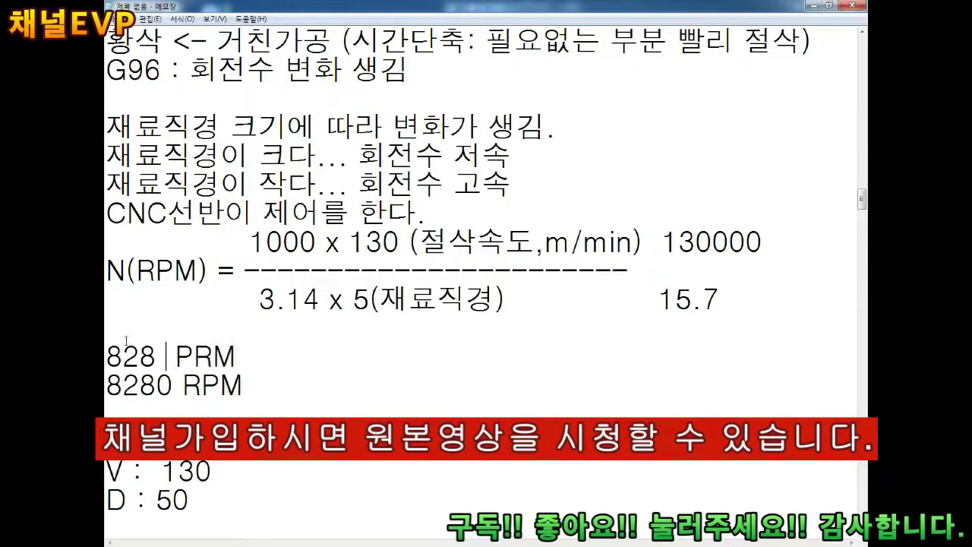
pyautogui.scroll(-1, 126, 341)
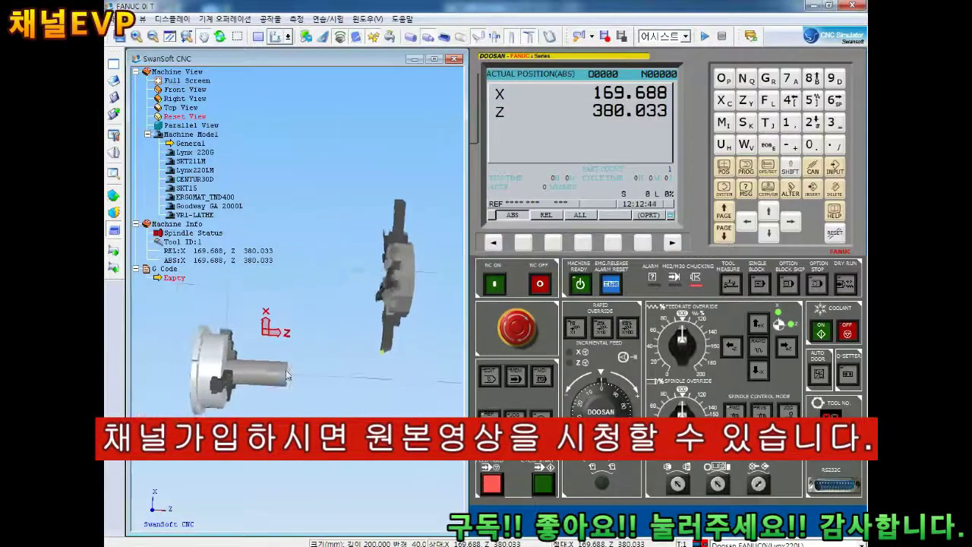
# Zoom in on the lathe chuck in SwanSoft's 3D view, then bring Notepad back.
pyautogui.scroll(2, 220, 326)
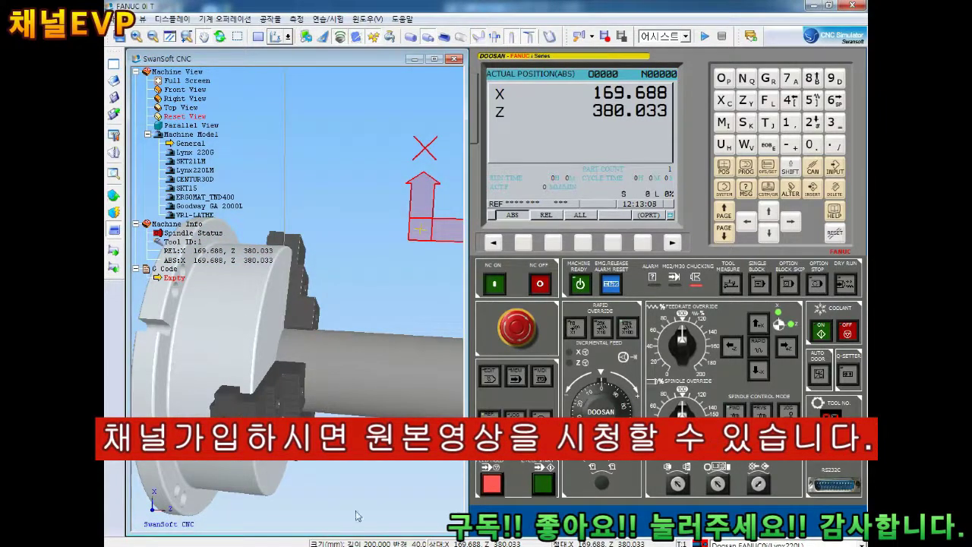
pyautogui.click(504, 544)
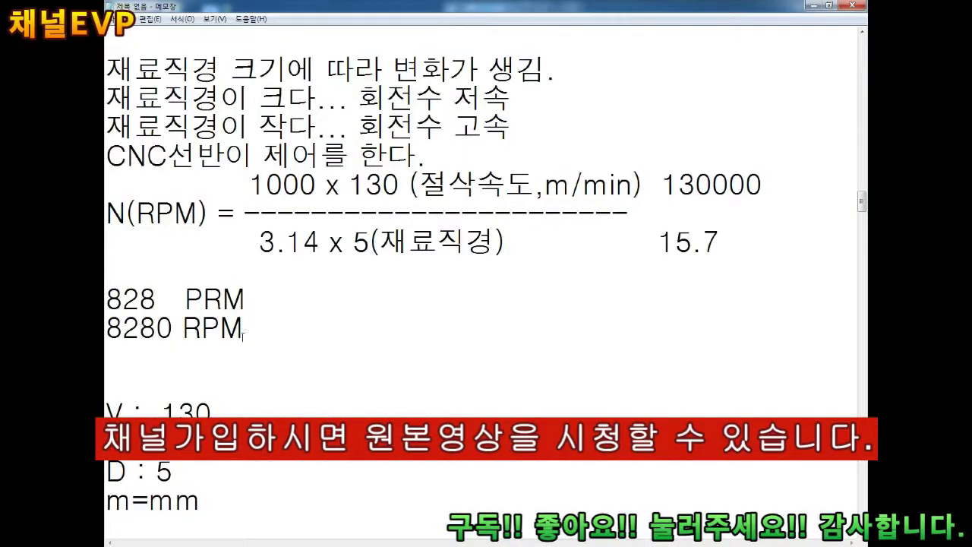
# Add '4000 RPM' under 8280 RPM, remove the V : 130 line, and list 100 and 60~80.
pyautogui.press('Return')
pyautogui.press('Return')
pyautogui.write('4000 RPM')
pyautogui.press('Return')
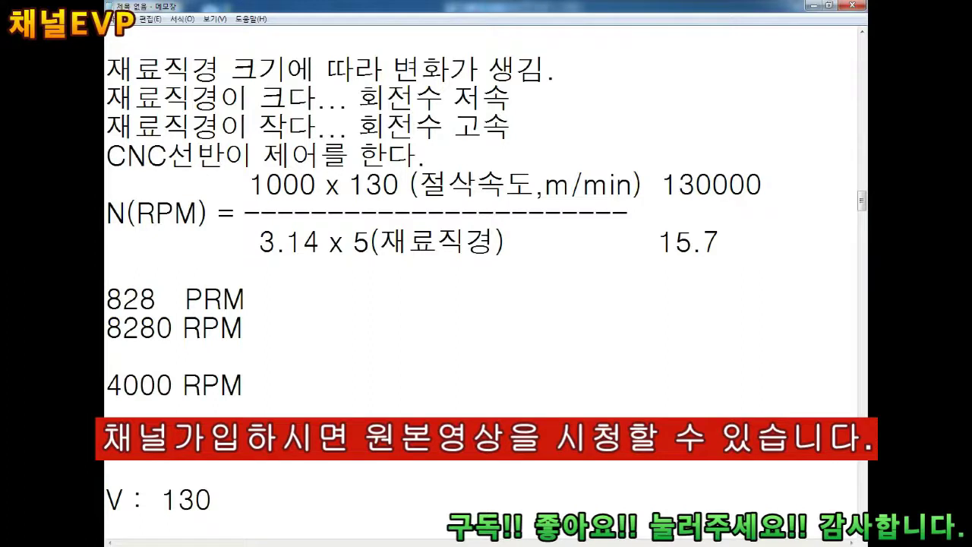
pyautogui.press('BackSpace')
pyautogui.press('BackSpace')
pyautogui.press('BackSpace')
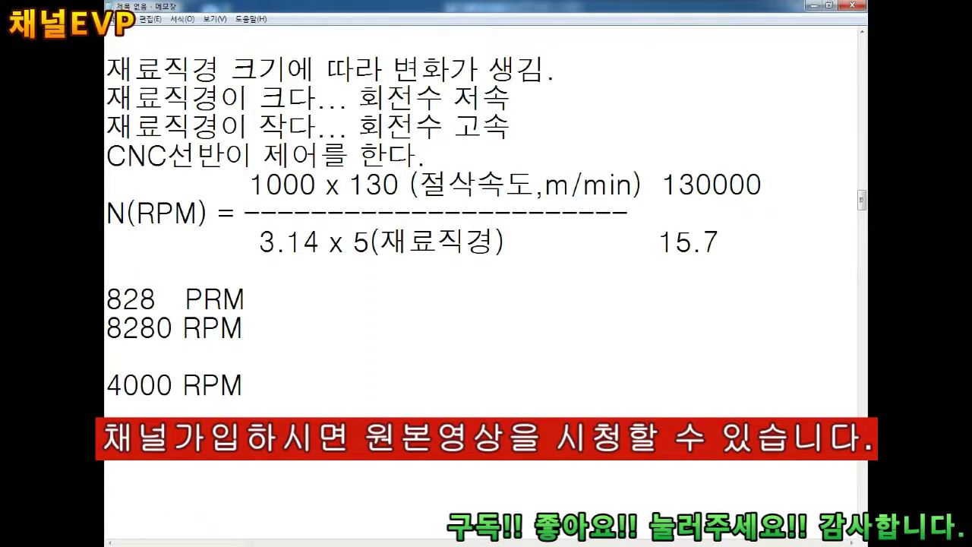
pyautogui.write('100')
pyautogui.press('Return')
pyautogui.write('60~80')
pyautogui.press('Return')
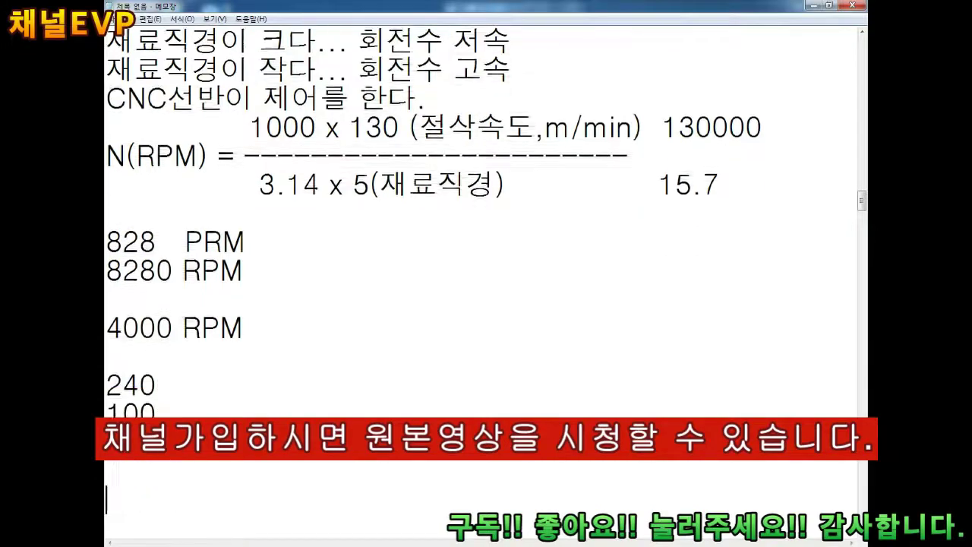